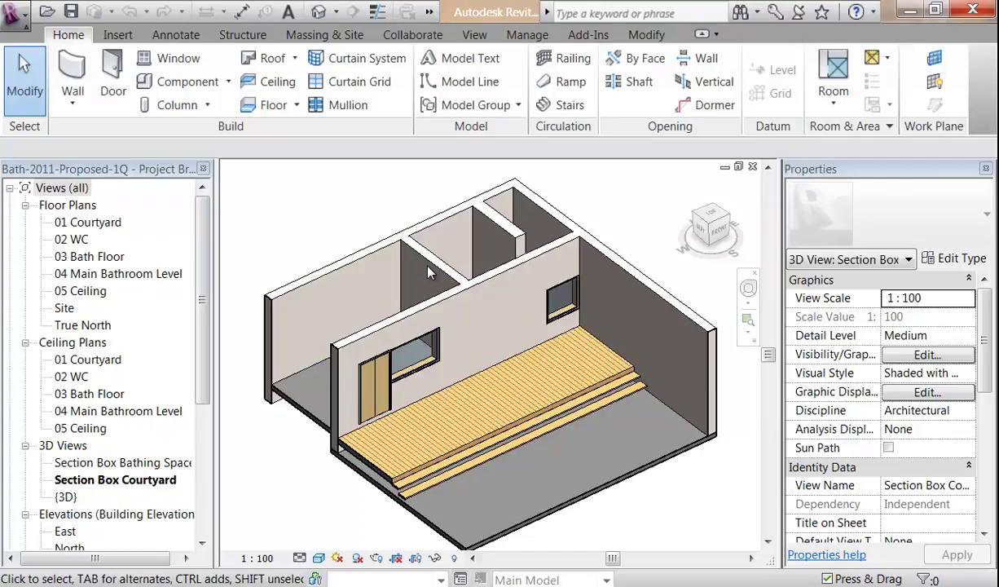
Step: Open the {3D} view and examine the rooms and the courtyard deck from another angle
{"action": "double_click", "coordinate": [65, 498]}
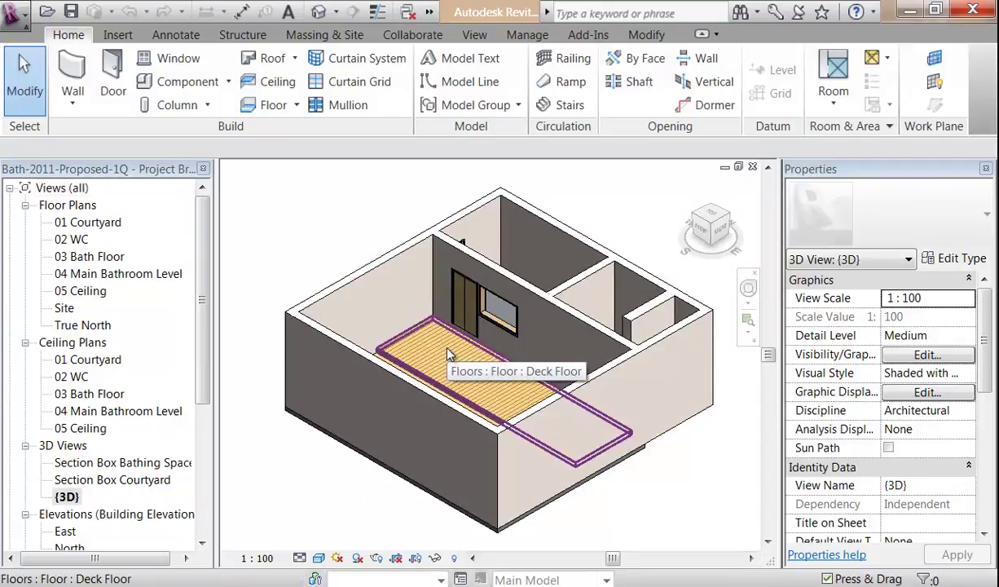
{"action": "middle_click_drag", "start_coordinate": [383, 312], "coordinate": [610, 367], "text": "shift"}
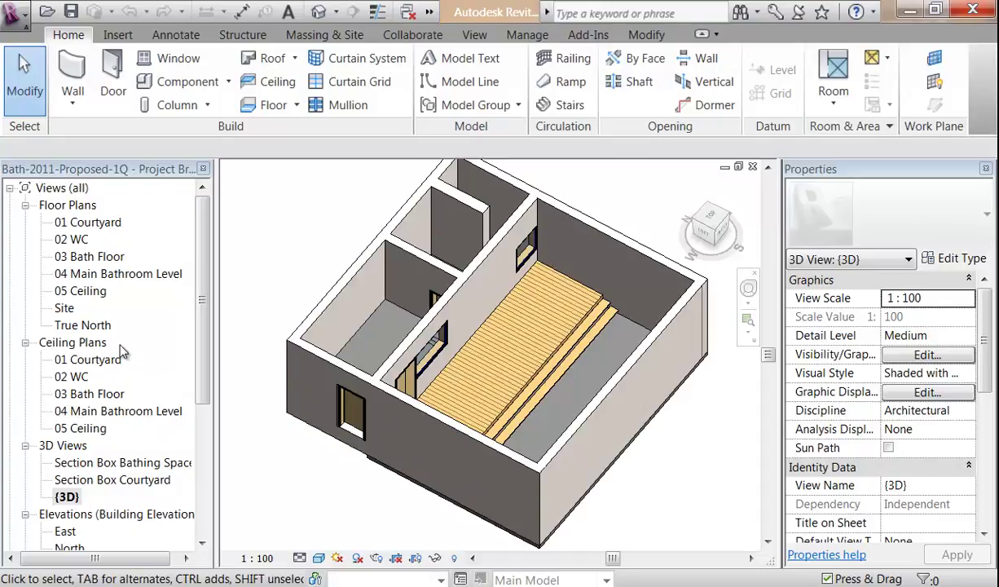
Step: In the 04 Main Bathroom Level floor plan, duplicate the main bathroom floor's Generic 150mm type as "Main Bathrrom Floor"
{"action": "double_click", "coordinate": [83, 276]}
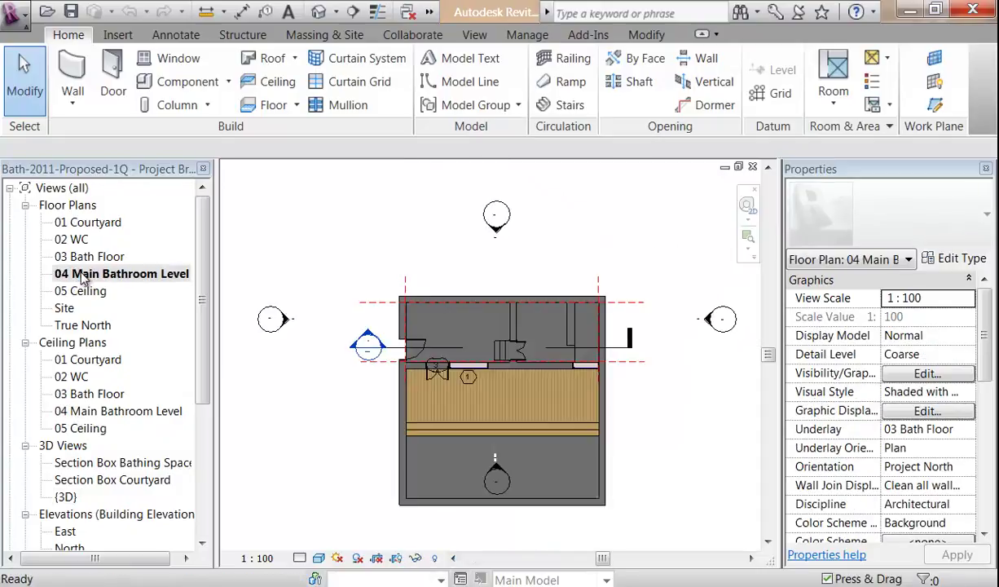
{"action": "scroll", "coordinate": [457, 406], "scroll_direction": "up", "scroll_amount": 3}
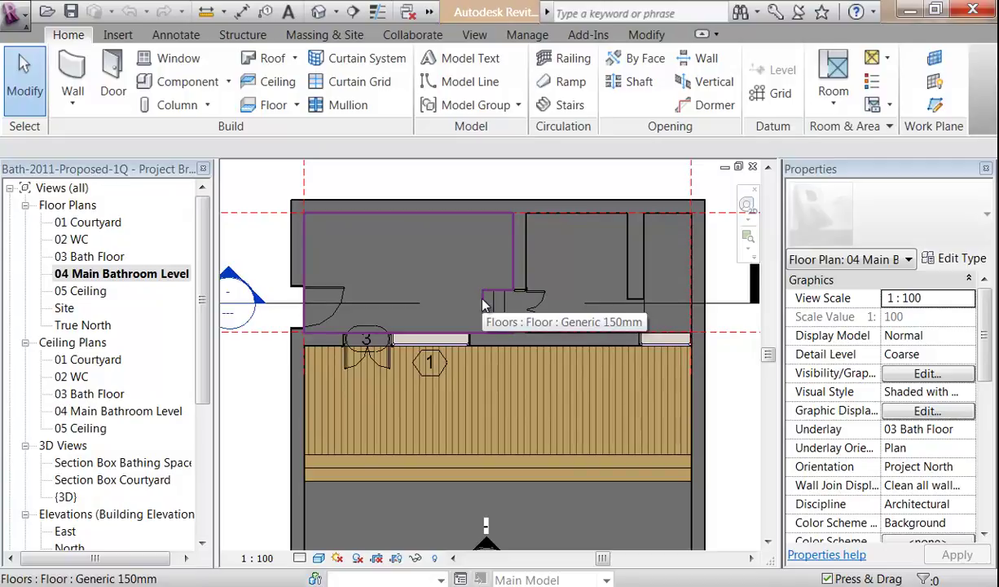
{"action": "left_click", "coordinate": [399, 259]}
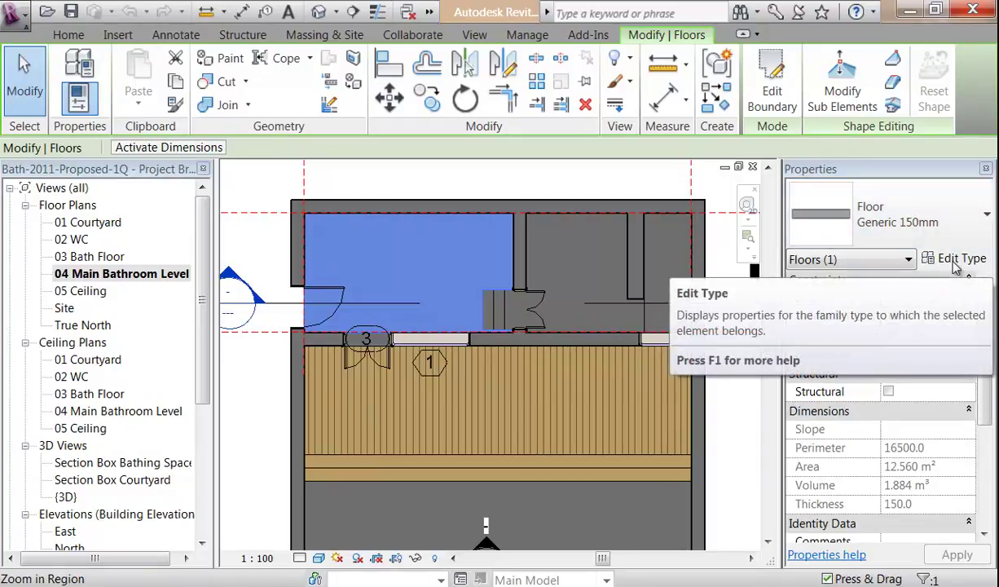
{"action": "left_click", "coordinate": [956, 266]}
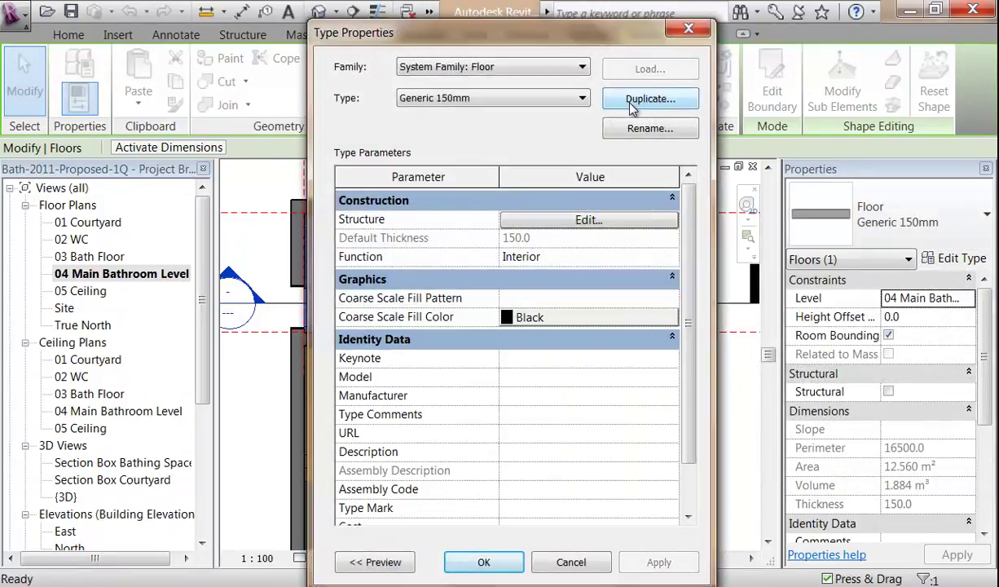
{"action": "left_click", "coordinate": [643, 99]}
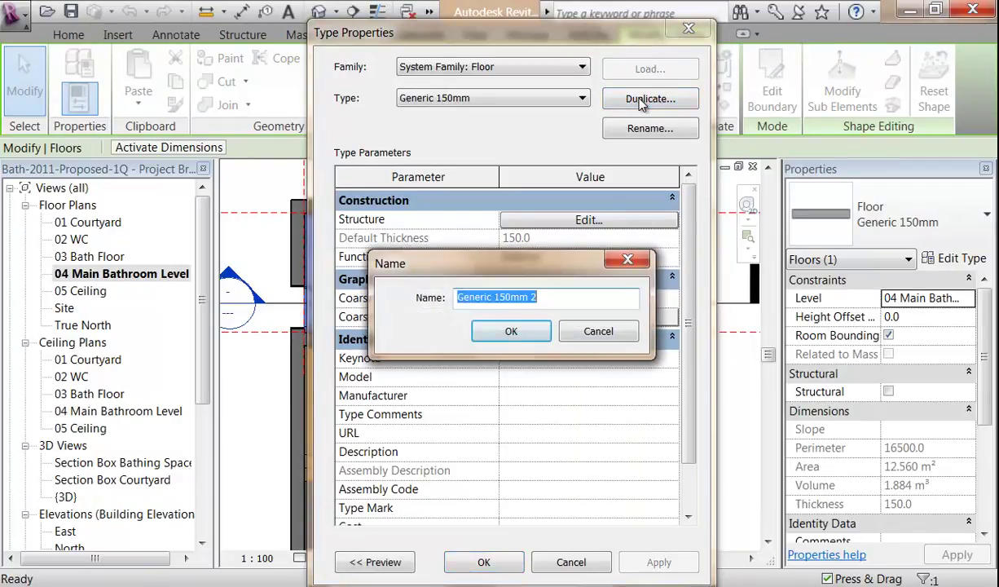
{"action": "type", "text": "M"}
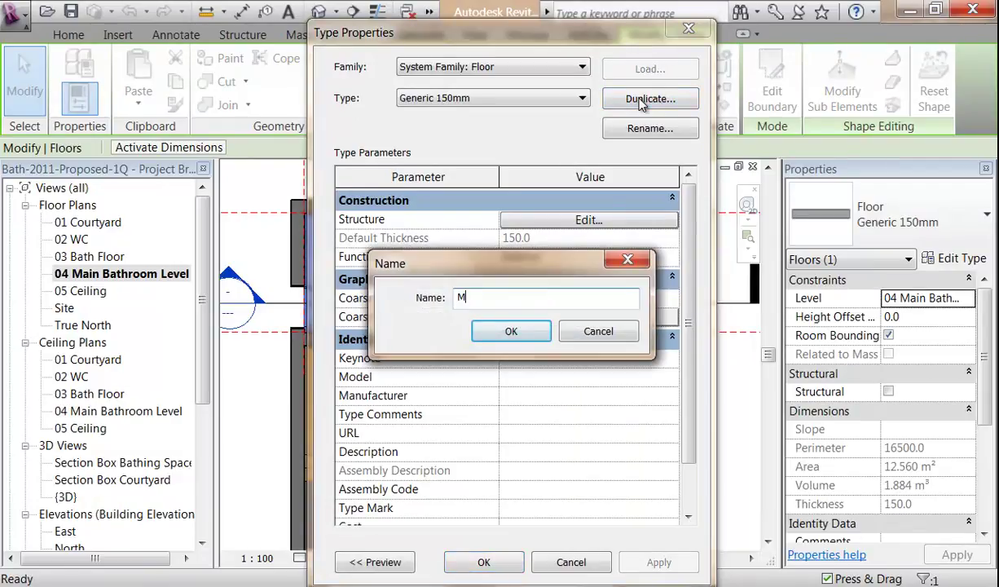
{"action": "type", "text": "ain Bathrrom Floor"}
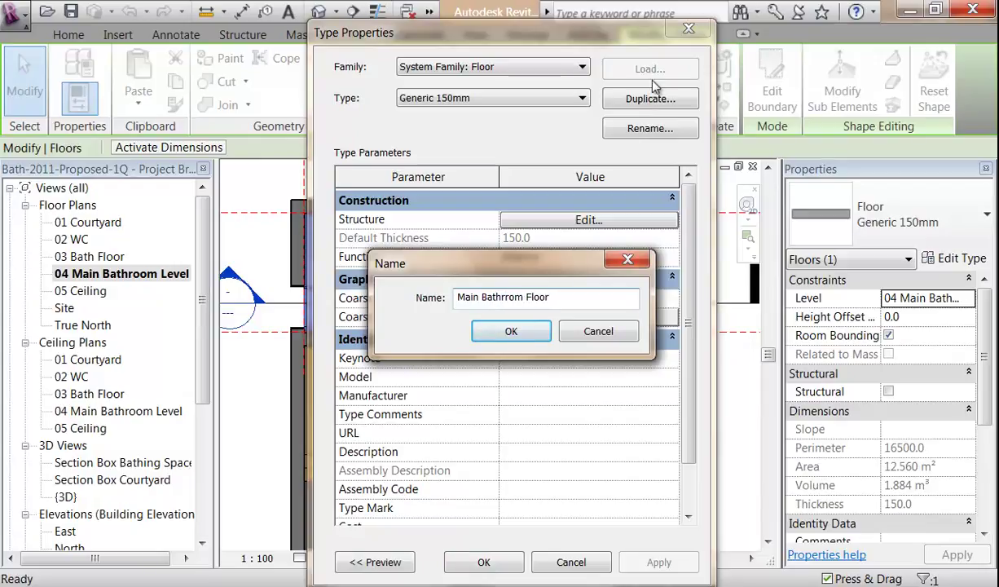
{"action": "left_click", "coordinate": [513, 332]}
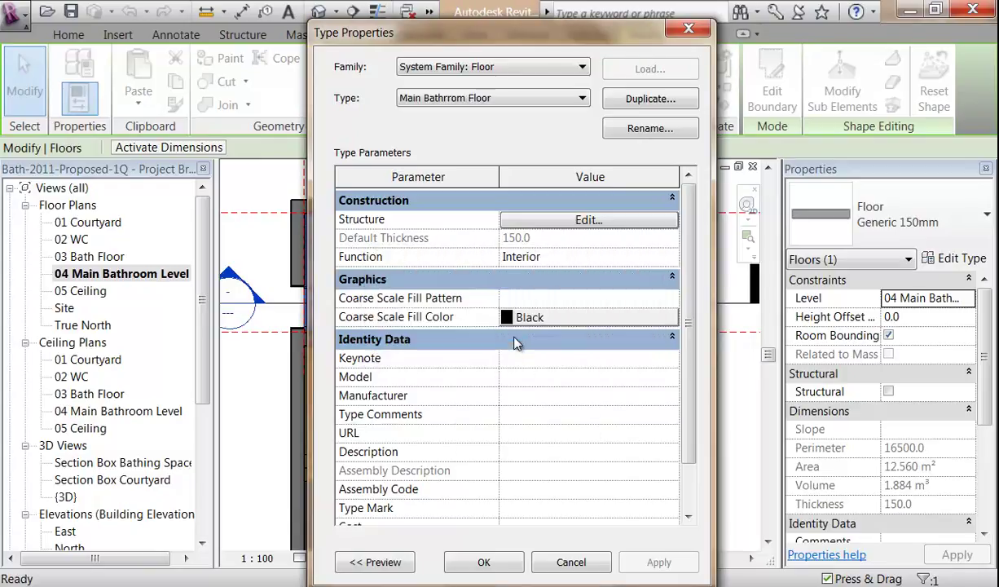
Step: Open the new floor type's structure with its section preview and insert a layer above the upper core boundary
{"action": "left_click", "coordinate": [526, 220]}
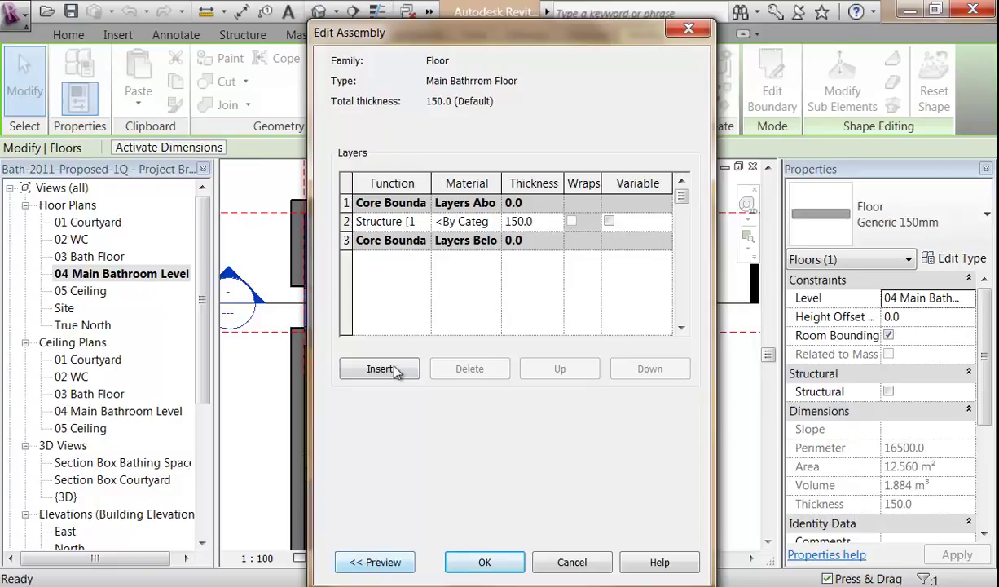
{"action": "left_click", "coordinate": [359, 561]}
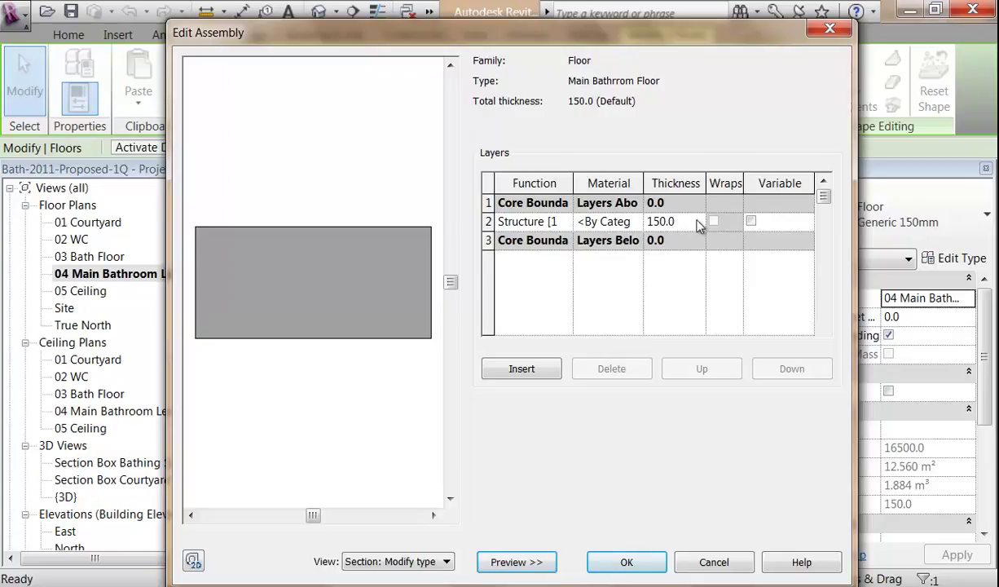
{"action": "left_click", "coordinate": [488, 221]}
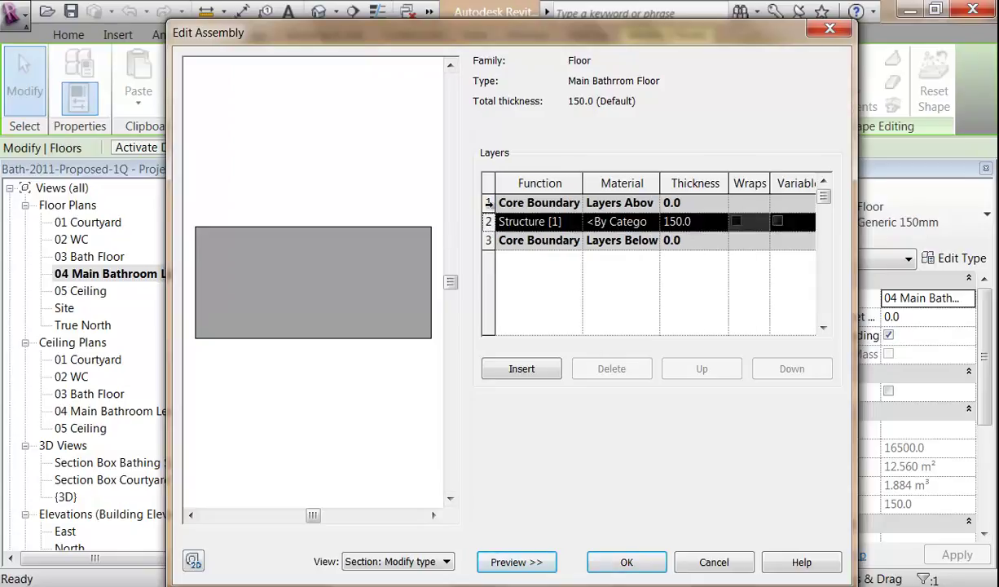
{"action": "left_click", "coordinate": [488, 202]}
{"action": "left_click", "coordinate": [489, 240]}
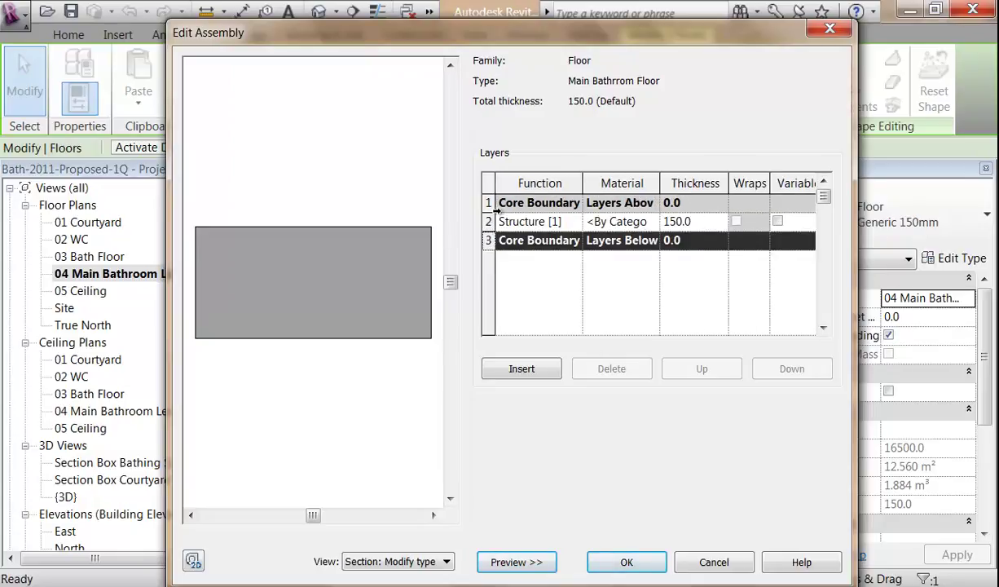
{"action": "left_click", "coordinate": [538, 226]}
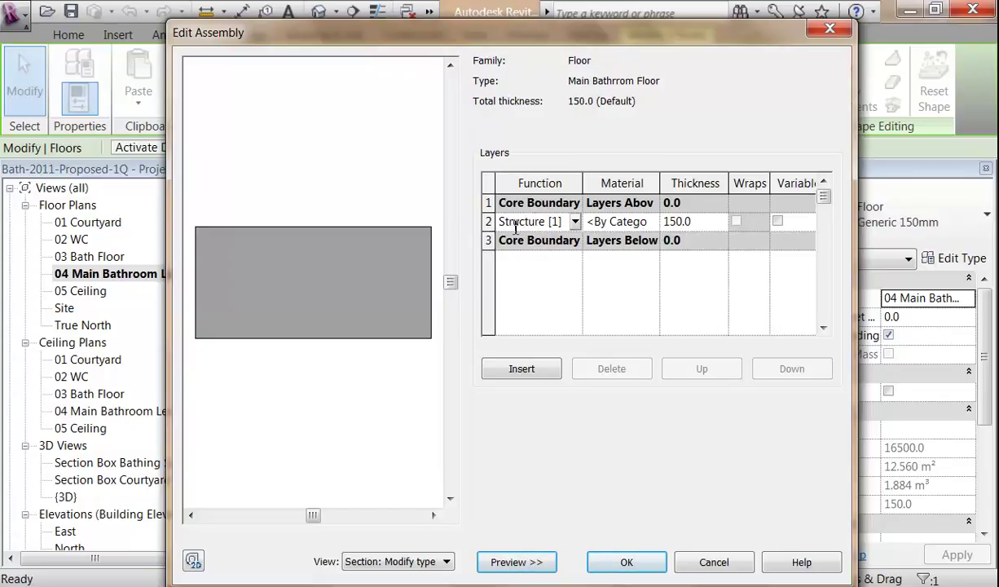
{"action": "left_click", "coordinate": [520, 369]}
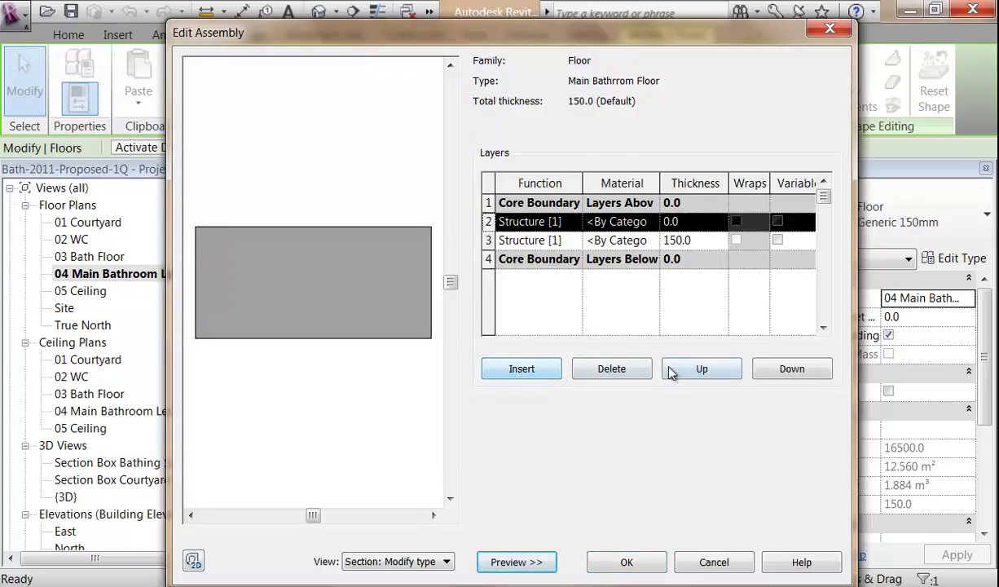
{"action": "left_click", "coordinate": [701, 370]}
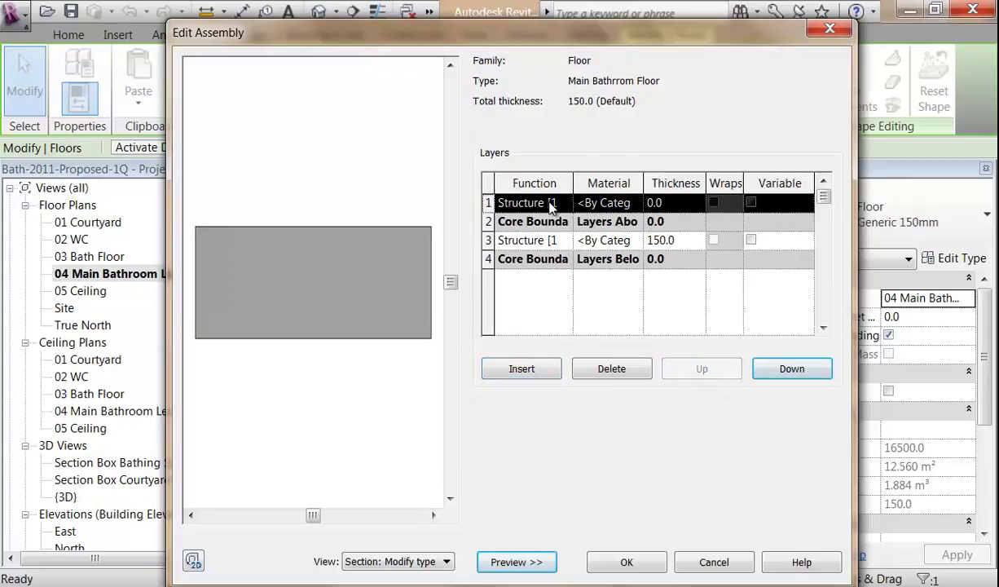
Step: Set the new top layer's thickness to 20 and its function to Finish 1 [4]
{"action": "left_click", "coordinate": [674, 203]}
{"action": "left_click_drag", "start_coordinate": [677, 203], "coordinate": [624, 205]}
{"action": "type", "text": "20"}
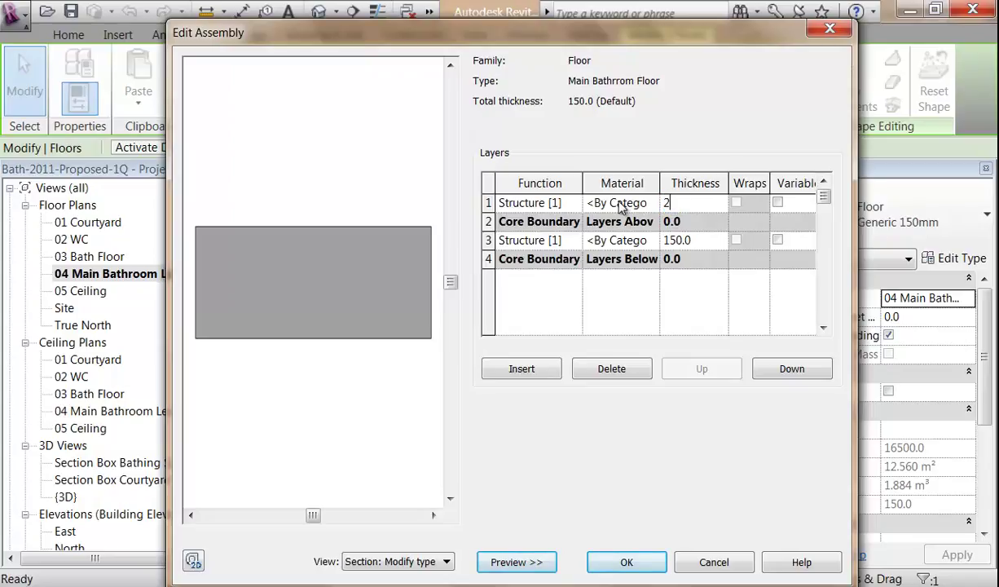
{"action": "left_click", "coordinate": [704, 242]}
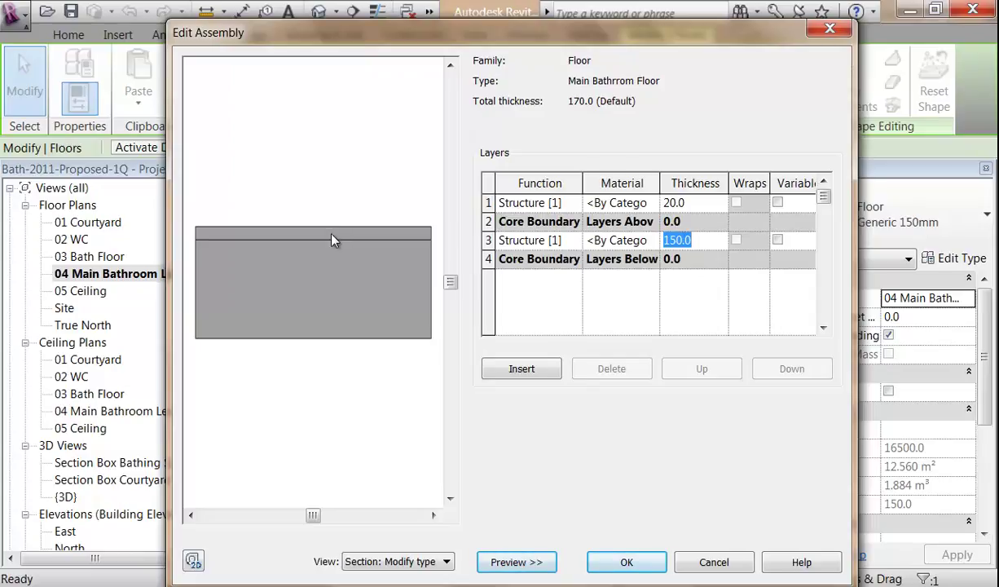
{"action": "left_click", "coordinate": [535, 202]}
{"action": "left_click", "coordinate": [576, 202]}
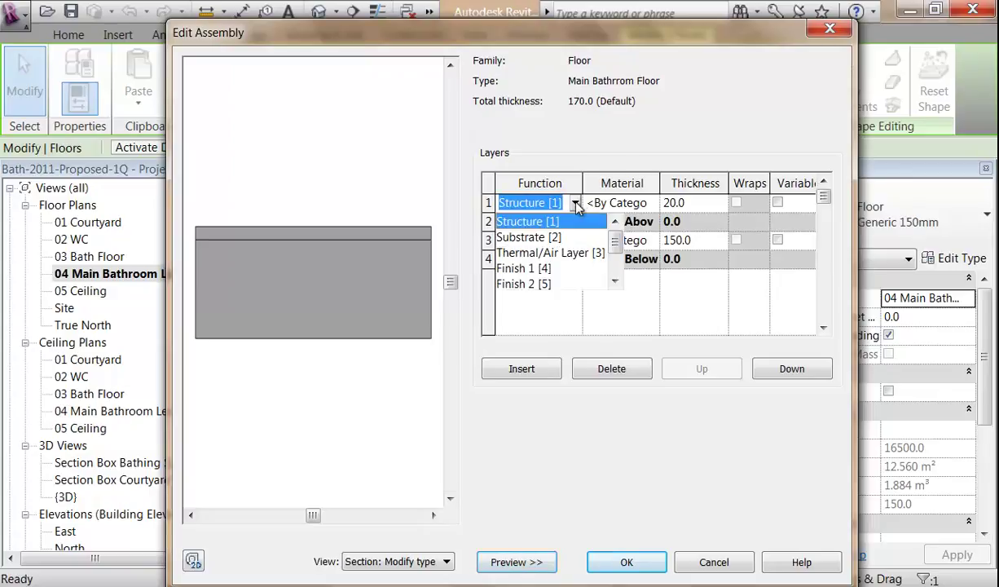
{"action": "left_click", "coordinate": [530, 269]}
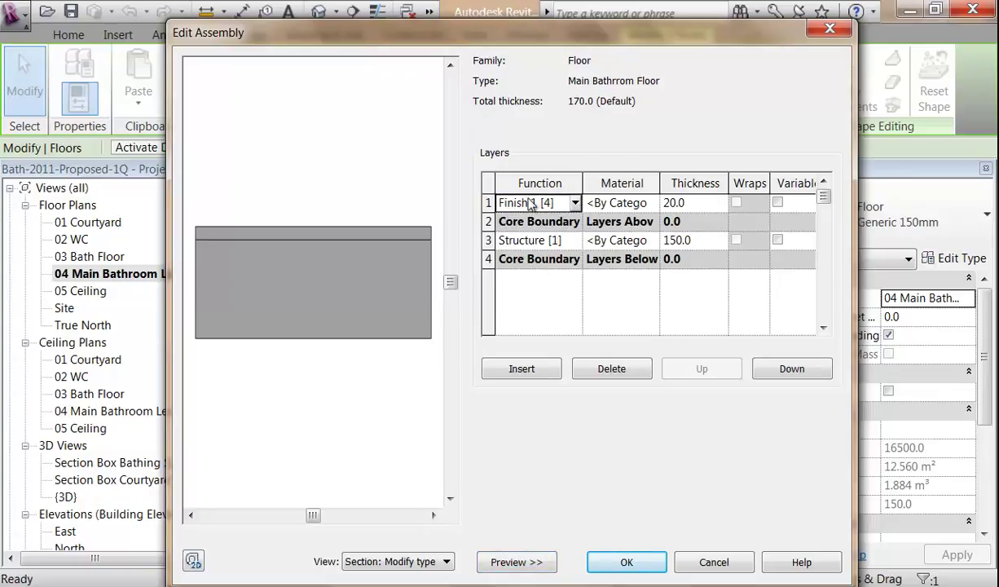
Step: For the finish layer's material, duplicate Ceramic Tile under the name "Ceramic Tile Bathrrom"
{"action": "left_click", "coordinate": [612, 206]}
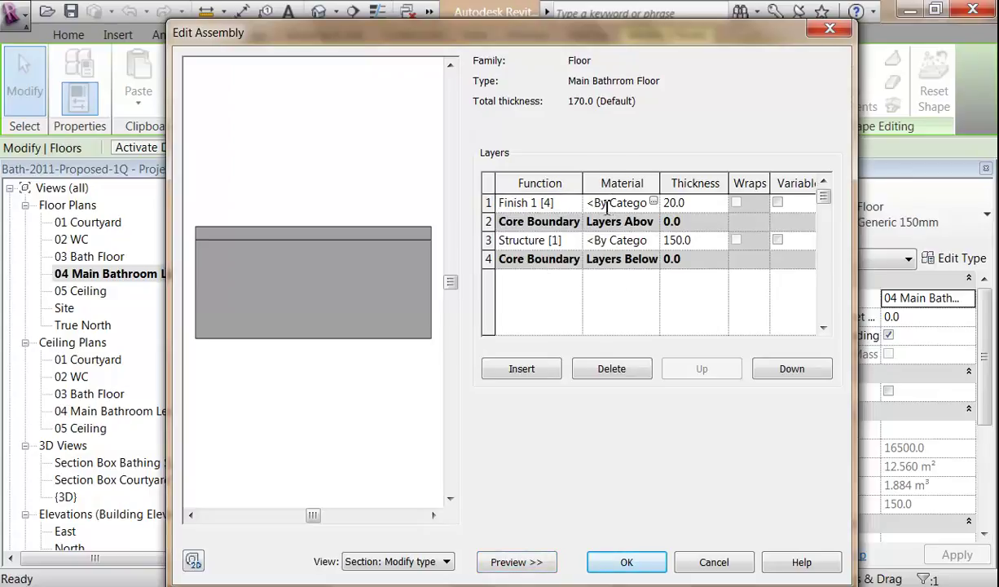
{"action": "left_click", "coordinate": [652, 202]}
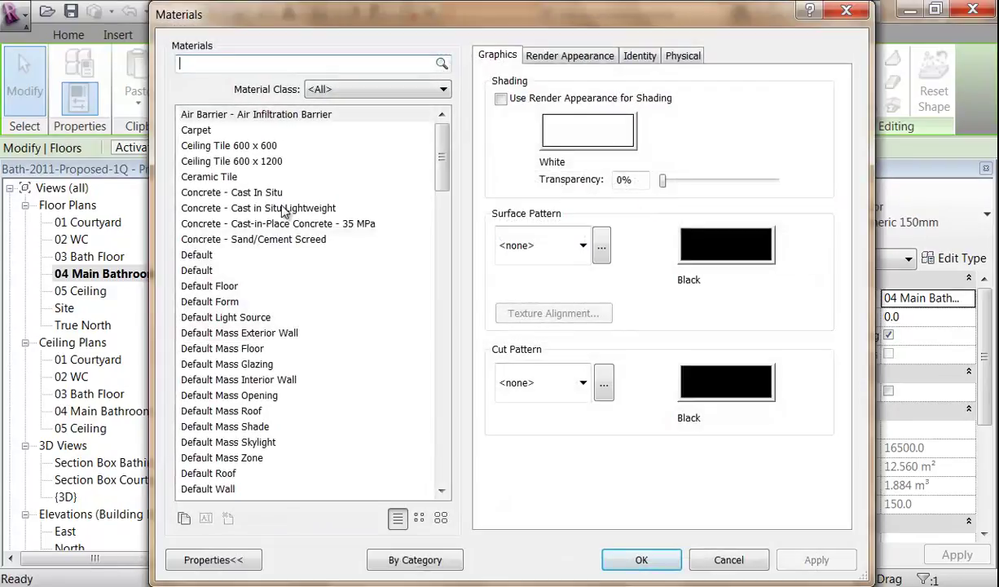
{"action": "mouse_move", "coordinate": [442, 156]}
{"action": "left_mouse_down"}
{"action": "mouse_move", "coordinate": [444, 390]}
{"action": "mouse_move", "coordinate": [447, 157]}
{"action": "left_mouse_up"}
{"action": "left_click", "coordinate": [222, 177]}
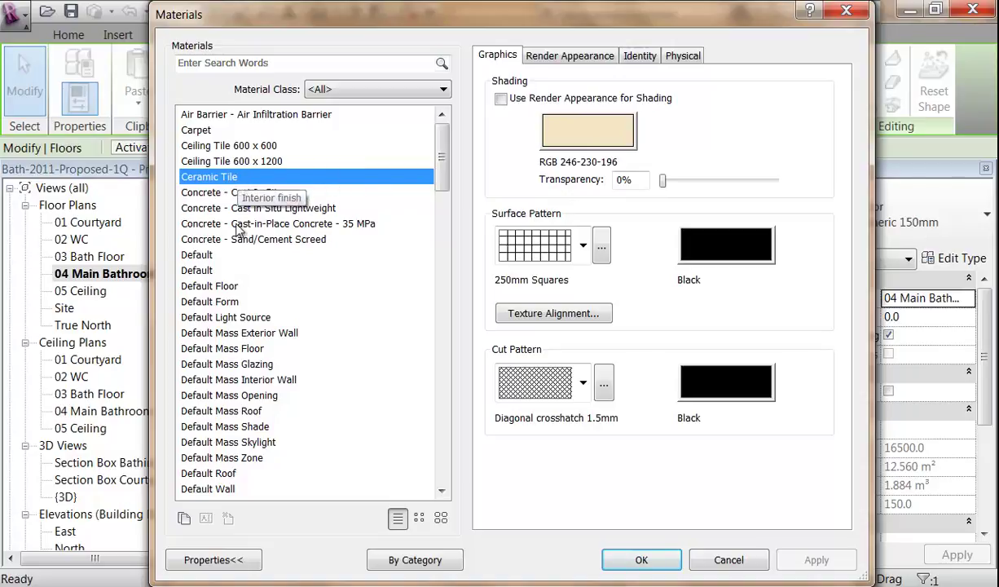
{"action": "left_click", "coordinate": [185, 521]}
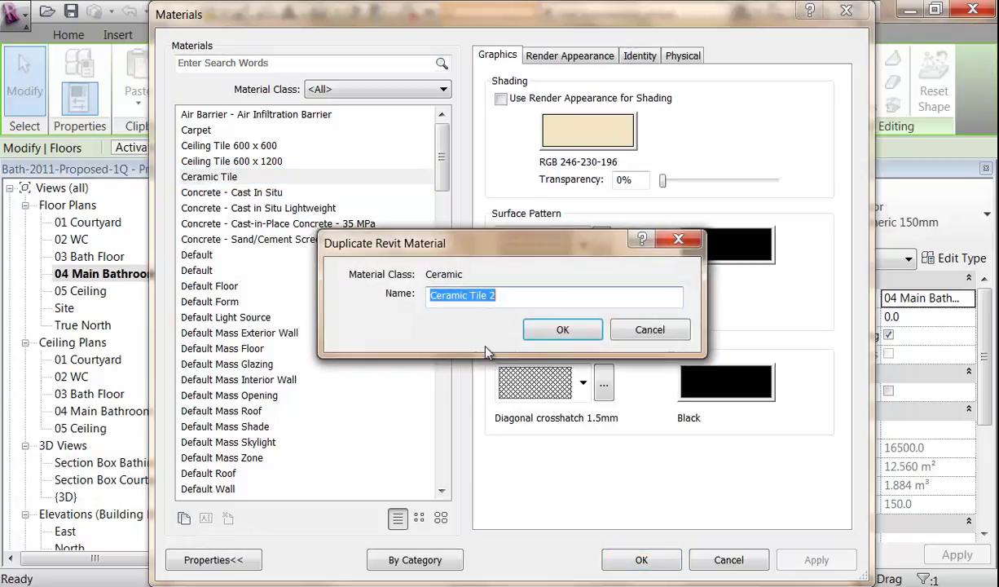
{"action": "double_click", "coordinate": [492, 295]}
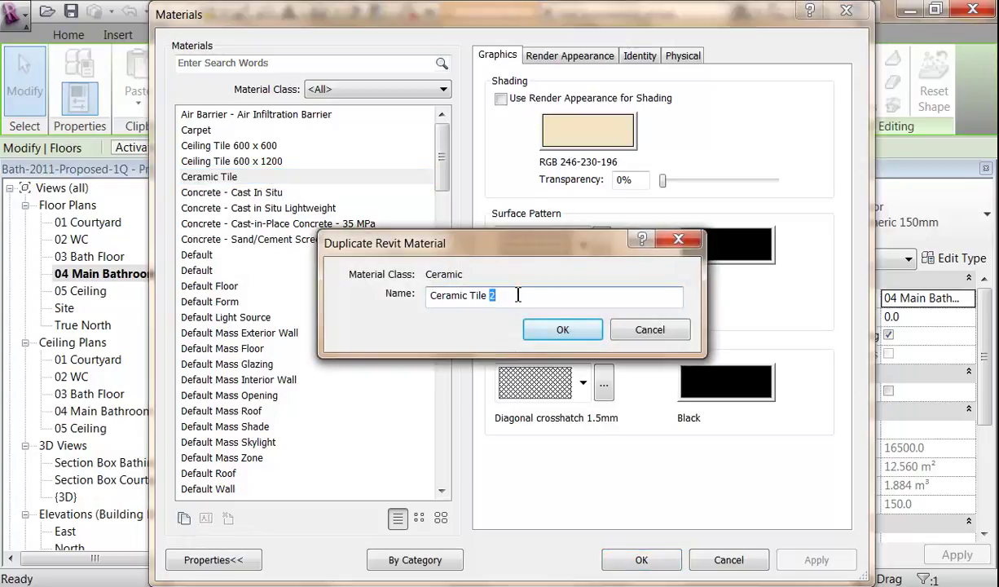
{"action": "type", "text": "Bathroom"}
{"action": "left_click", "coordinate": [563, 330]}
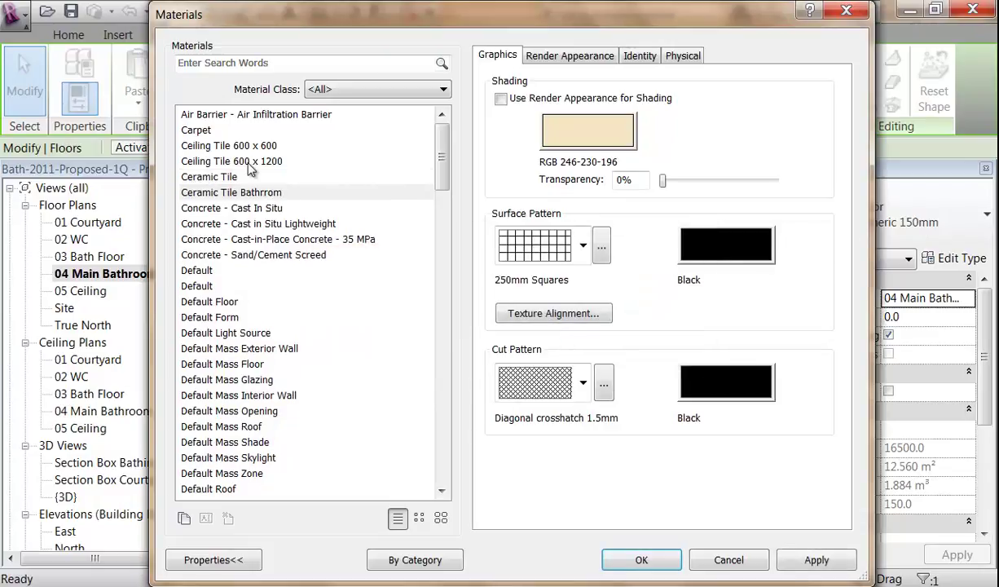
Step: Replace the new tile material's render appearance with 4in Square - Light Blue from the Ceramic - Tile library
{"action": "left_click", "coordinate": [549, 62]}
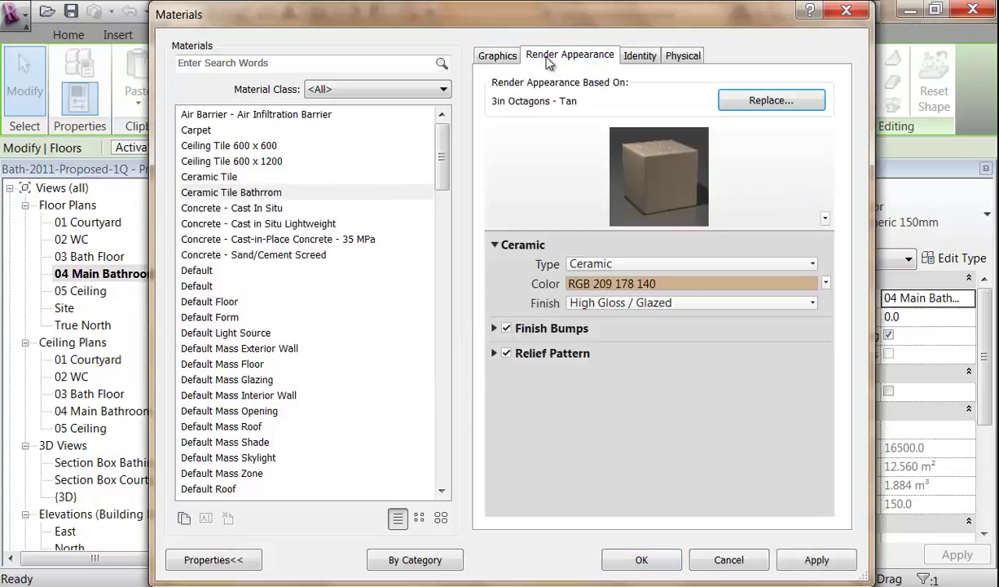
{"action": "left_click", "coordinate": [759, 102]}
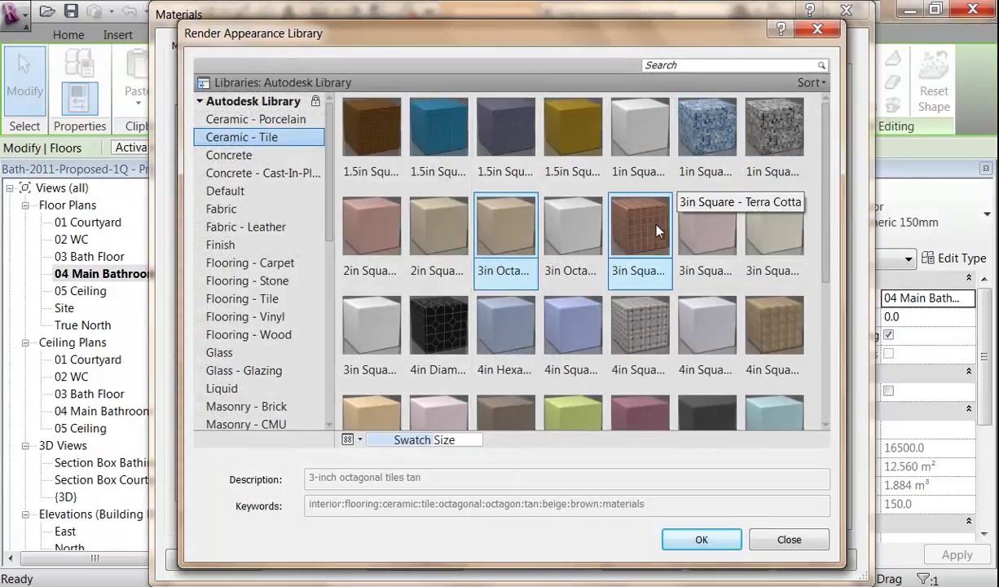
{"action": "left_click", "coordinate": [561, 340]}
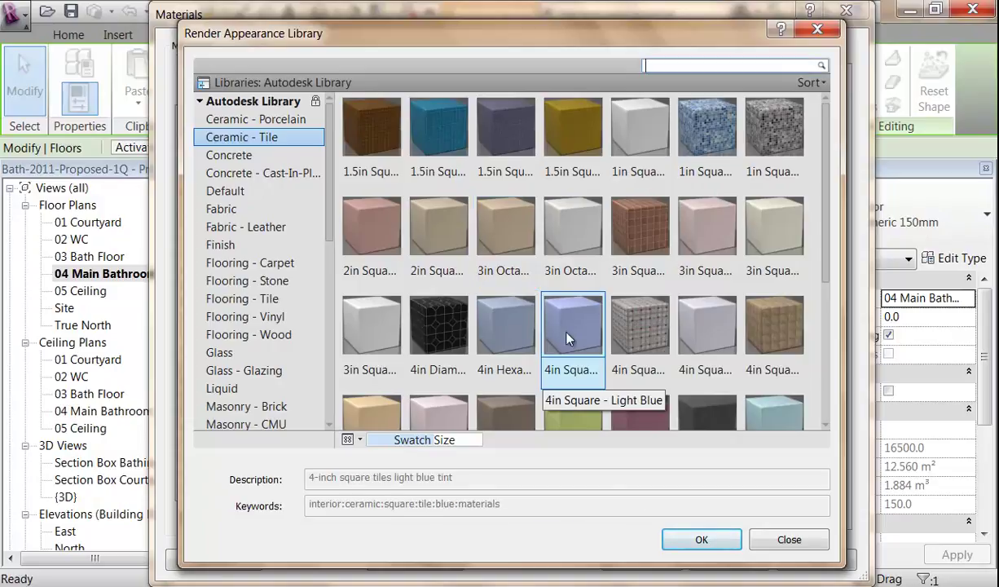
{"action": "scroll", "coordinate": [568, 339], "scroll_direction": "down", "scroll_amount": 1}
{"action": "left_click", "coordinate": [699, 543]}
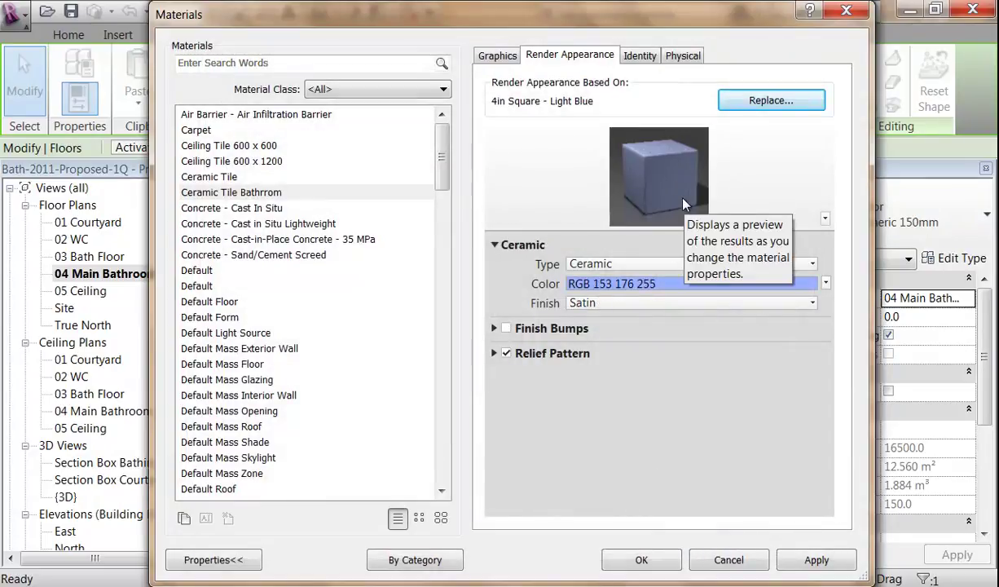
Step: Make the tile material use its render appearance for shading and compare the shading colour with the render preview
{"action": "left_click", "coordinate": [494, 57]}
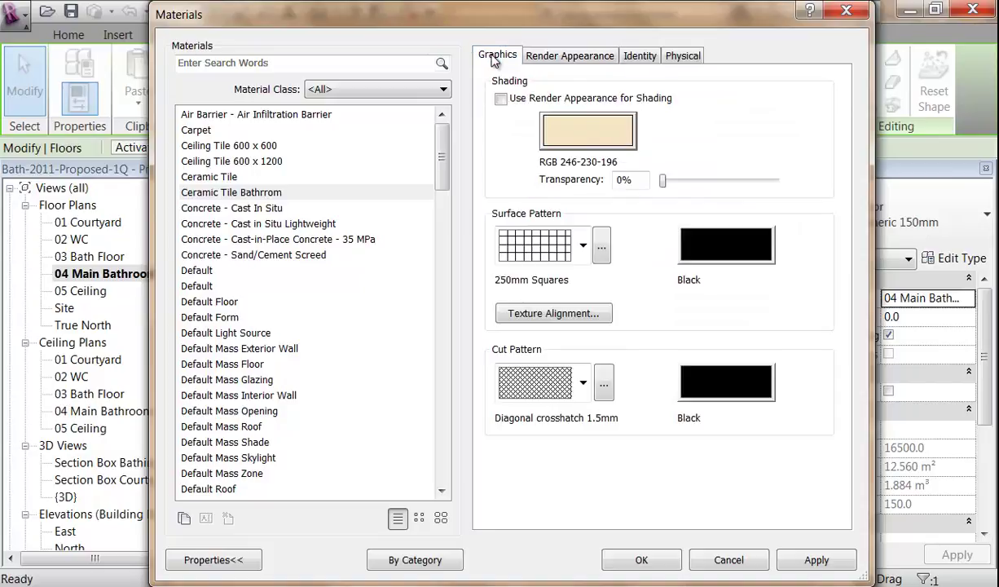
{"action": "left_click", "coordinate": [500, 99]}
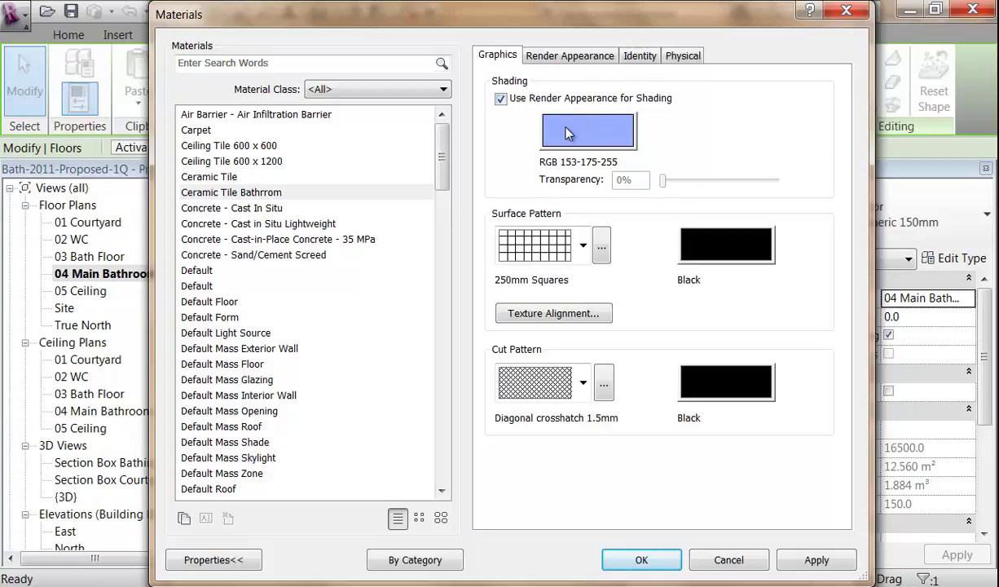
{"action": "left_click", "coordinate": [554, 59]}
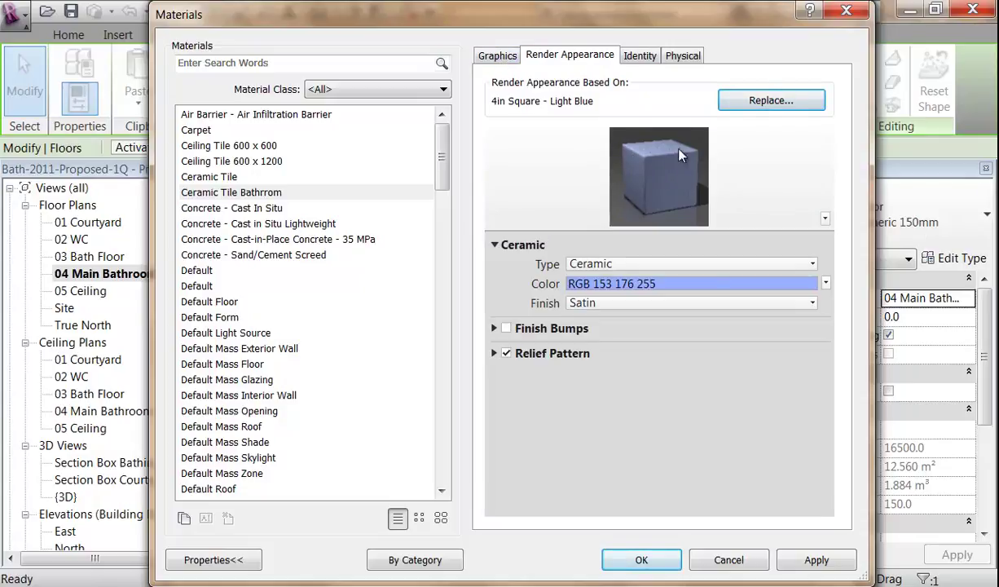
{"action": "left_click", "coordinate": [495, 64]}
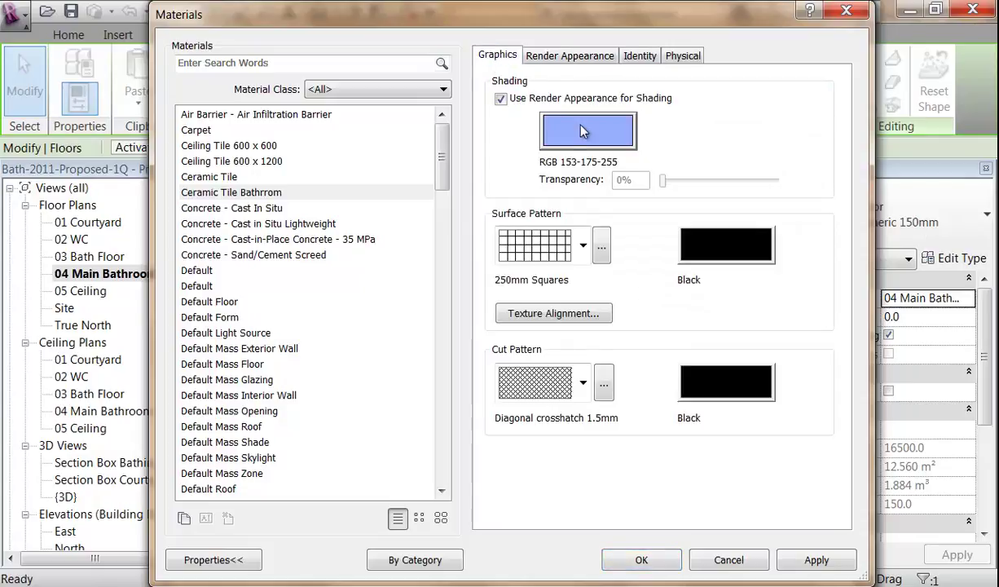
Step: Confirm the tile material, layer assembly and type properties so the selected floor uses the Main Bathrrom Floor type
{"action": "left_click_drag", "start_coordinate": [540, 23], "coordinate": [238, 130]}
{"action": "left_click_drag", "start_coordinate": [431, 132], "coordinate": [855, 73]}
{"action": "left_click_drag", "start_coordinate": [640, 71], "coordinate": [500, 43]}
{"action": "left_click_drag", "start_coordinate": [558, 35], "coordinate": [558, 18]}
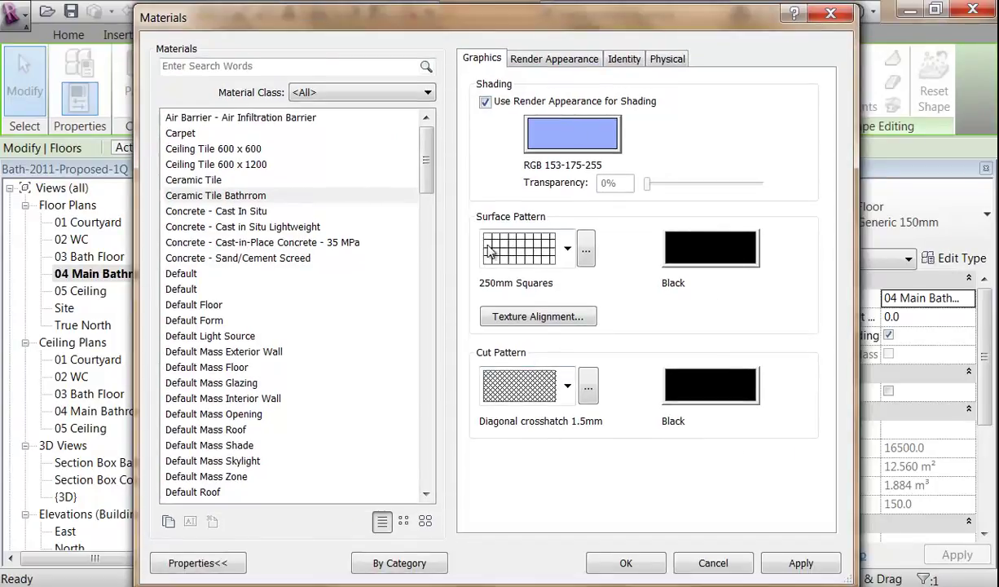
{"action": "left_click", "coordinate": [609, 563]}
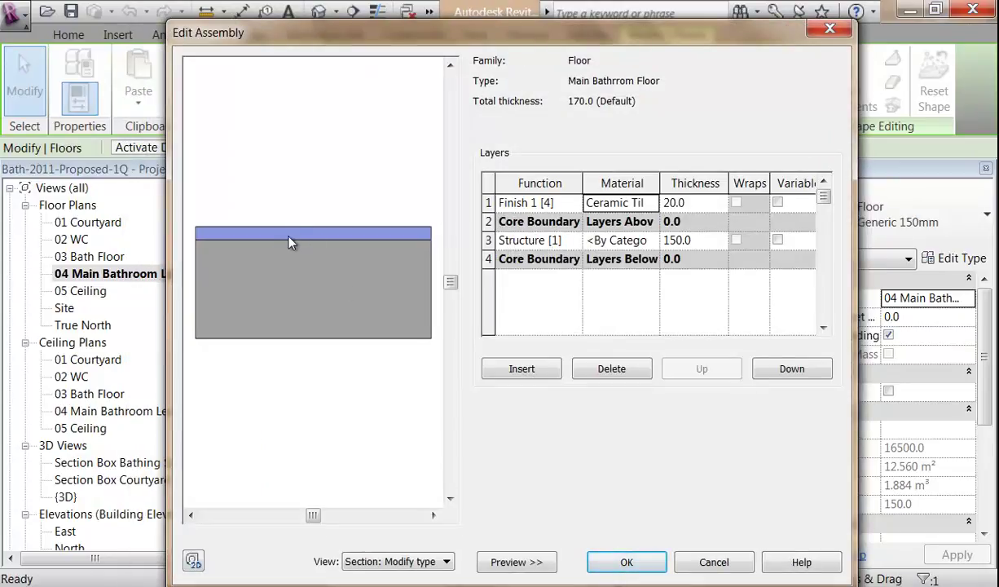
{"action": "left_click", "coordinate": [635, 568]}
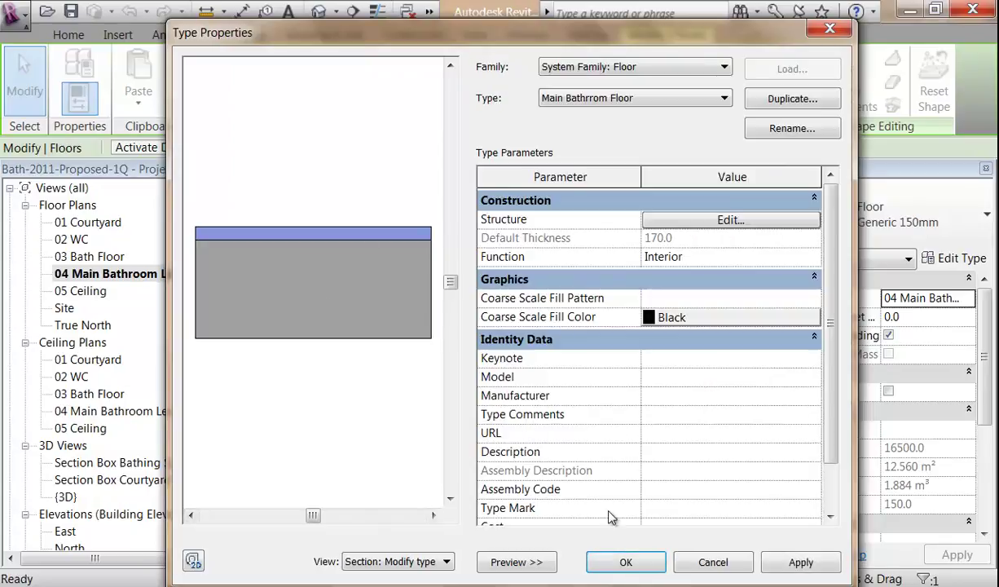
{"action": "left_click", "coordinate": [624, 563]}
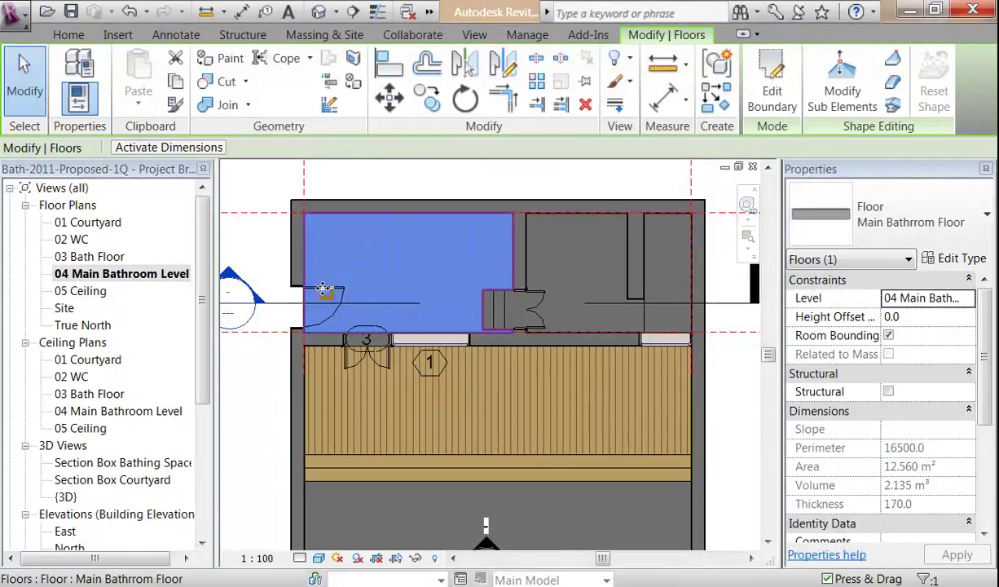
{"action": "scroll", "coordinate": [415, 370], "scroll_direction": "up", "scroll_amount": 3}
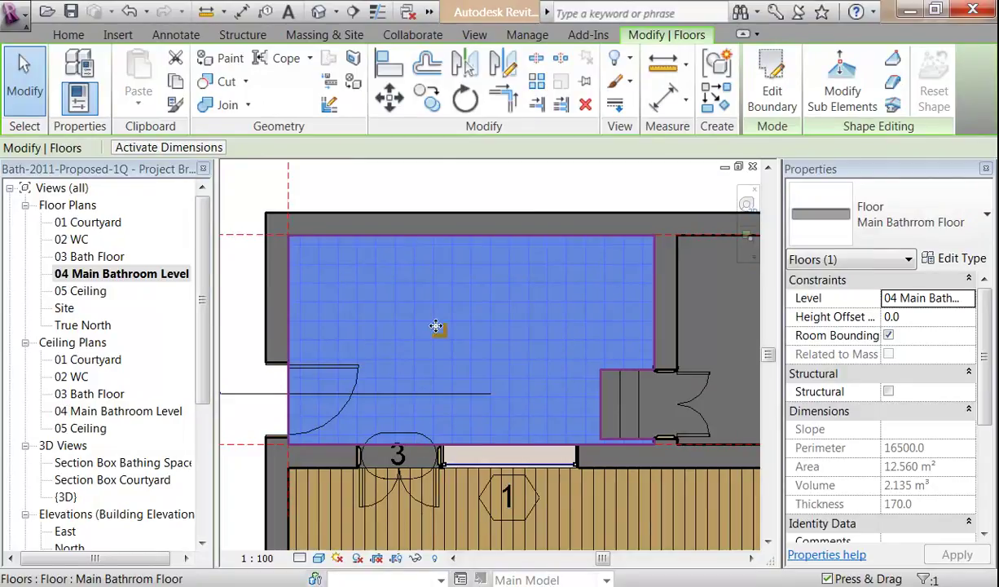
{"action": "left_click", "coordinate": [422, 186]}
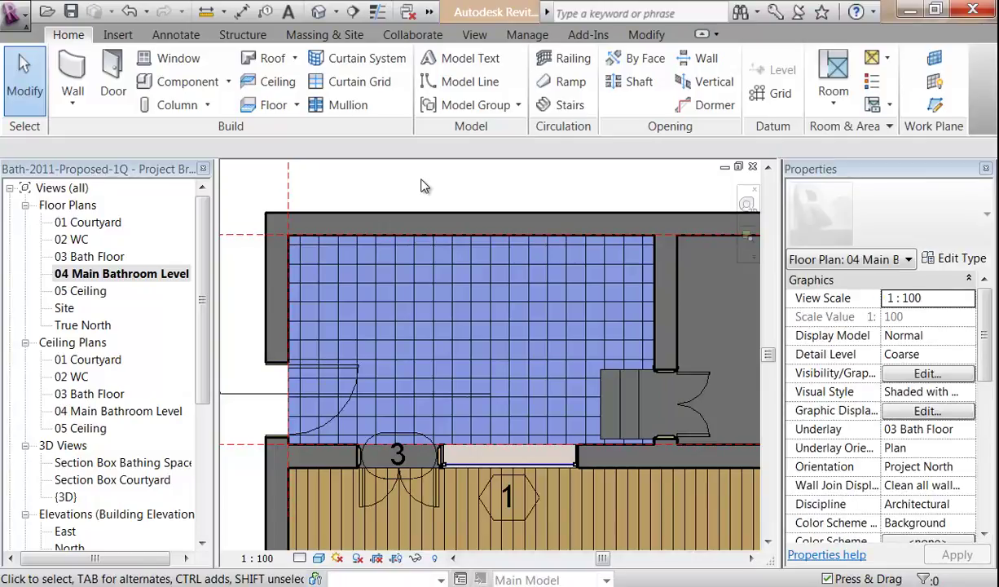
Step: Delete the two interior partition walls to the right of the tiled bathroom floor
{"action": "scroll", "coordinate": [409, 192], "scroll_direction": "down", "scroll_amount": 3}
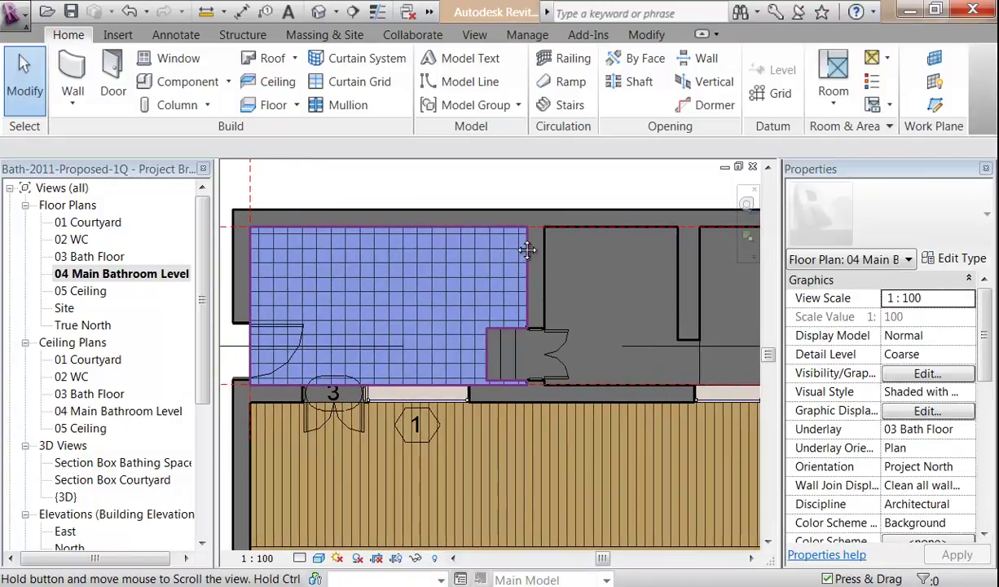
{"action": "scroll", "coordinate": [521, 257], "scroll_direction": "up", "scroll_amount": 3}
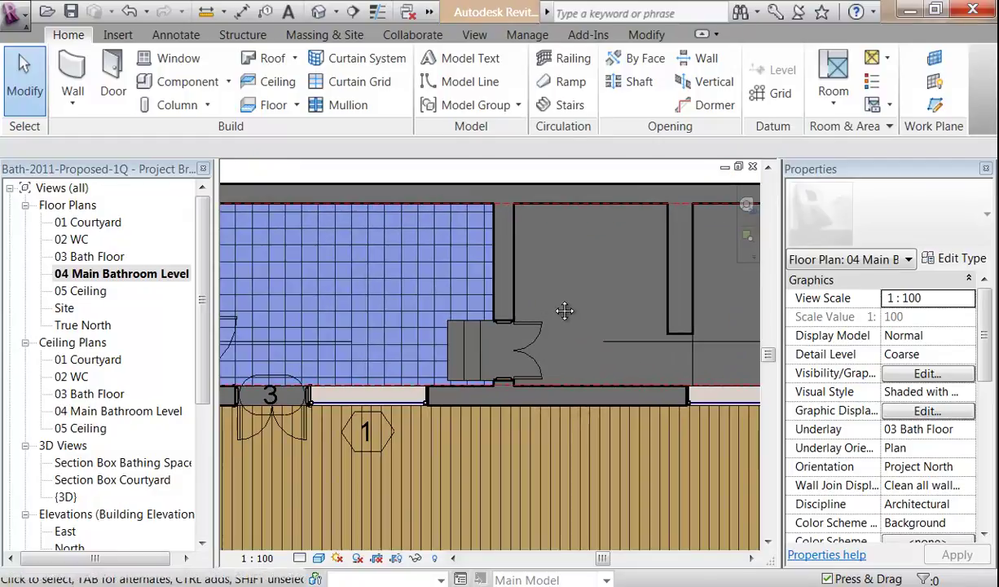
{"action": "left_click", "coordinate": [497, 298]}
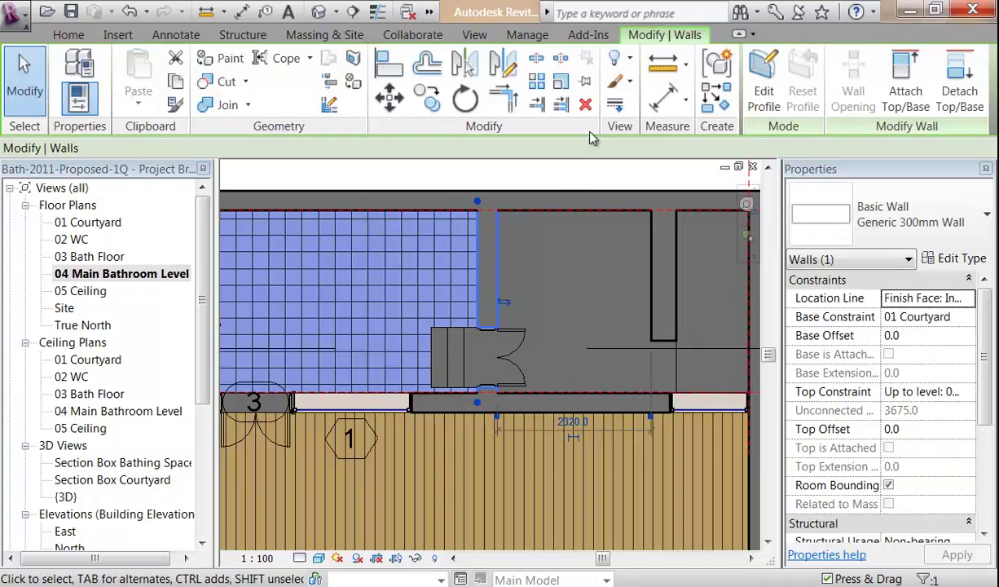
{"action": "left_click", "coordinate": [586, 106]}
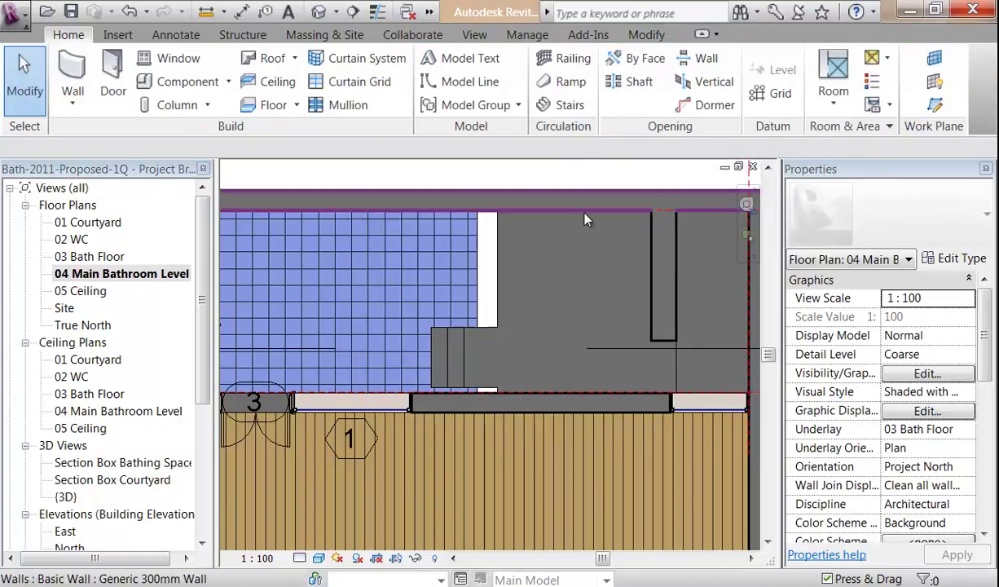
{"action": "left_click", "coordinate": [653, 278]}
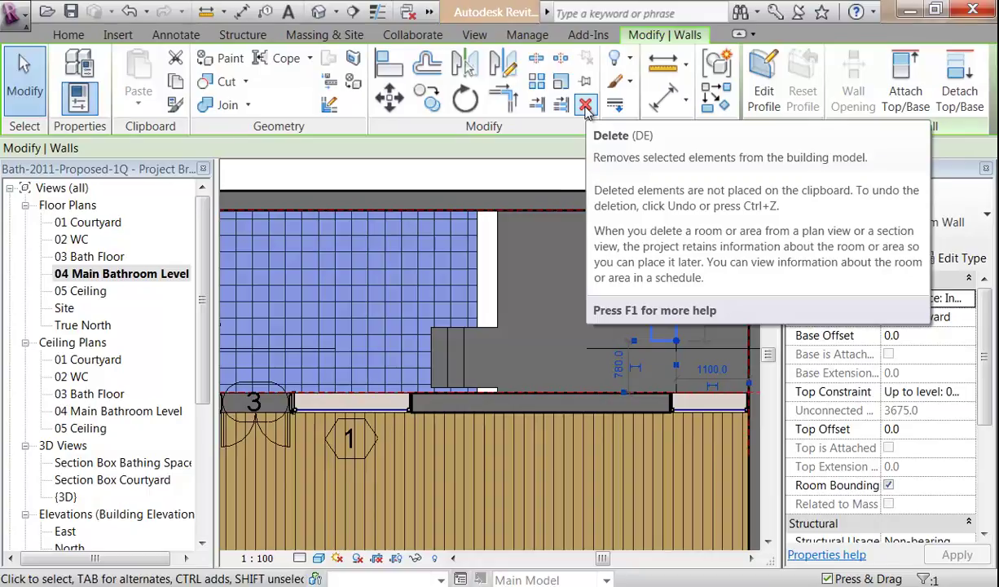
{"action": "left_click", "coordinate": [585, 106]}
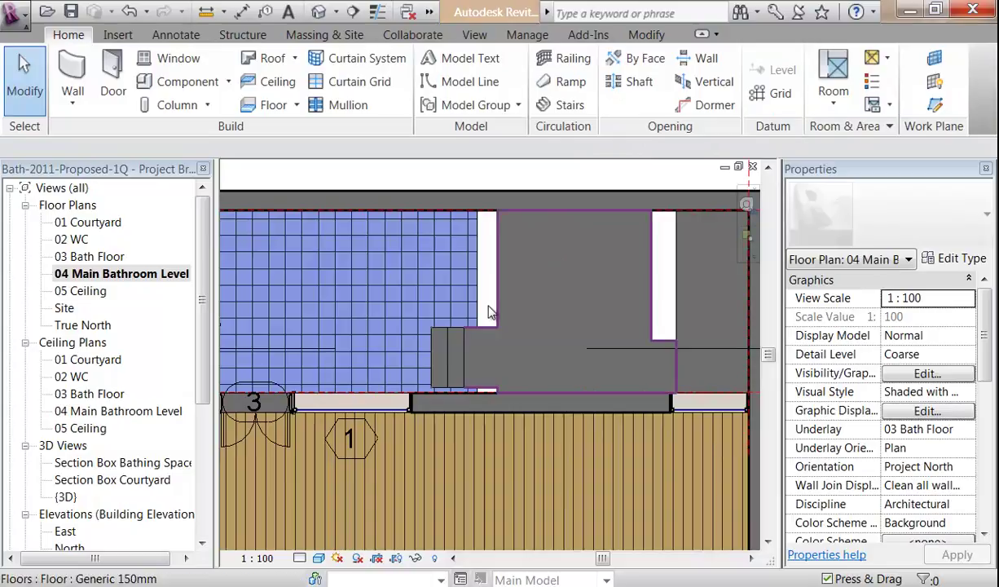
Step: Delete the Generic 150mm floor on level 03 Bath Floor and the in-place steps beside the tiled floor
{"action": "left_click", "coordinate": [497, 342]}
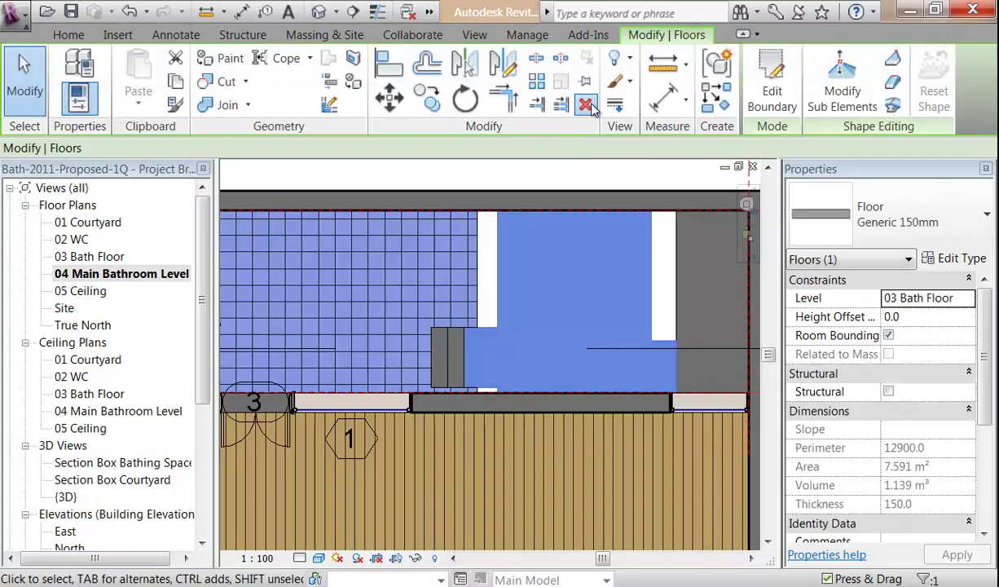
{"action": "left_click", "coordinate": [585, 104]}
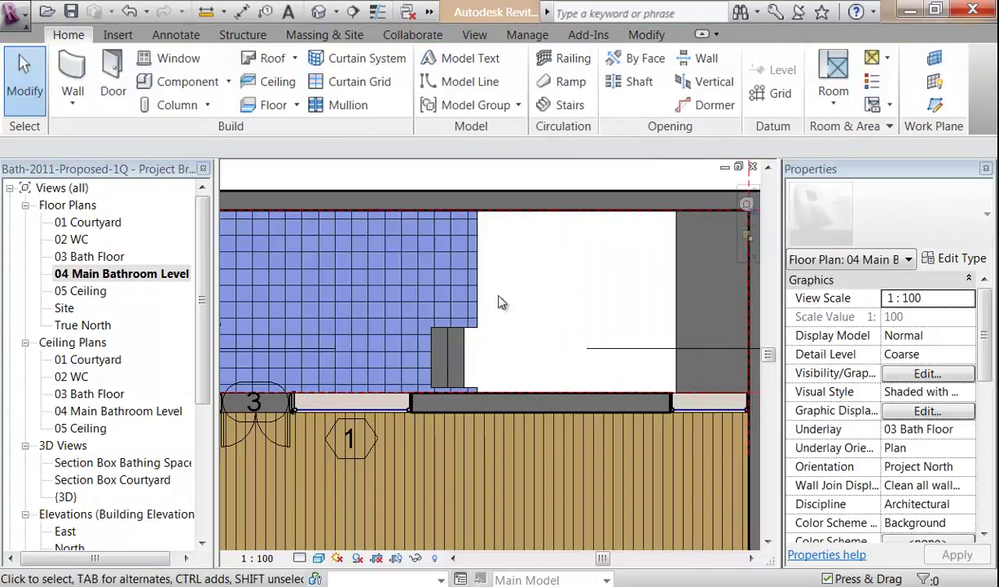
{"action": "left_click", "coordinate": [455, 350]}
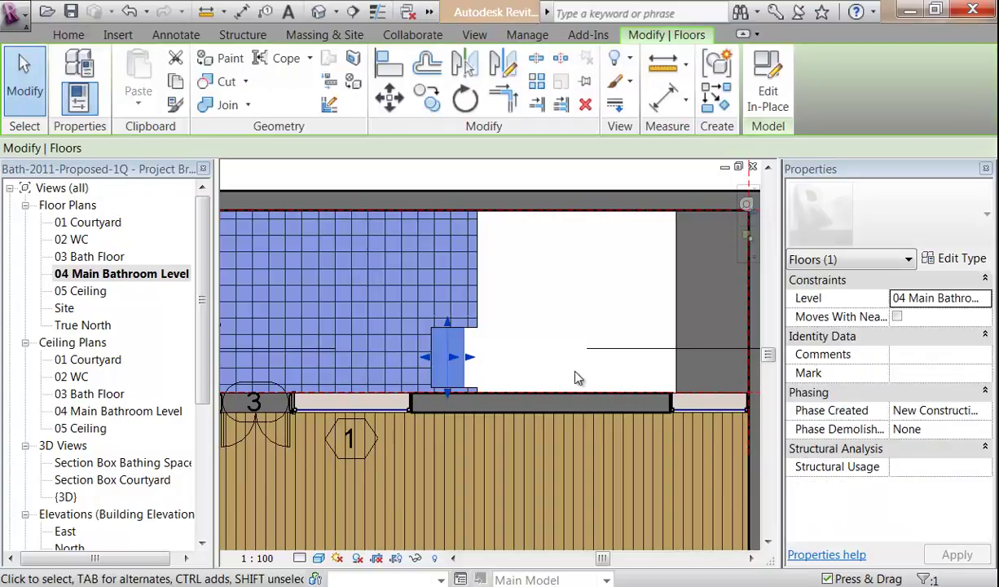
{"action": "left_click", "coordinate": [587, 106]}
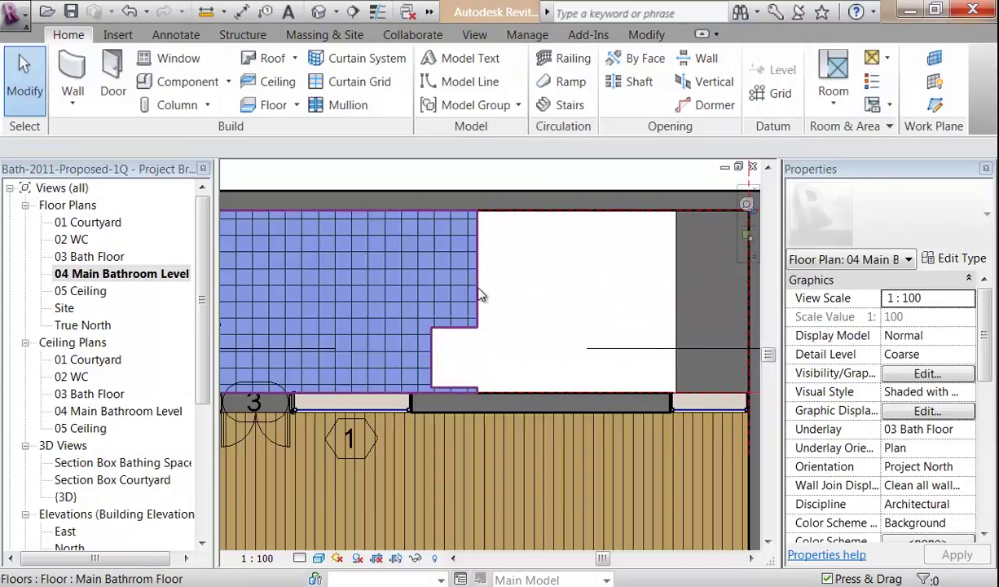
Step: Open the tiled floor's boundary sketch and draw a vertical reference plane about 1890 mm from the right outer wall's inner face
{"action": "middle_click_drag", "start_coordinate": [582, 302], "coordinate": [564, 321]}
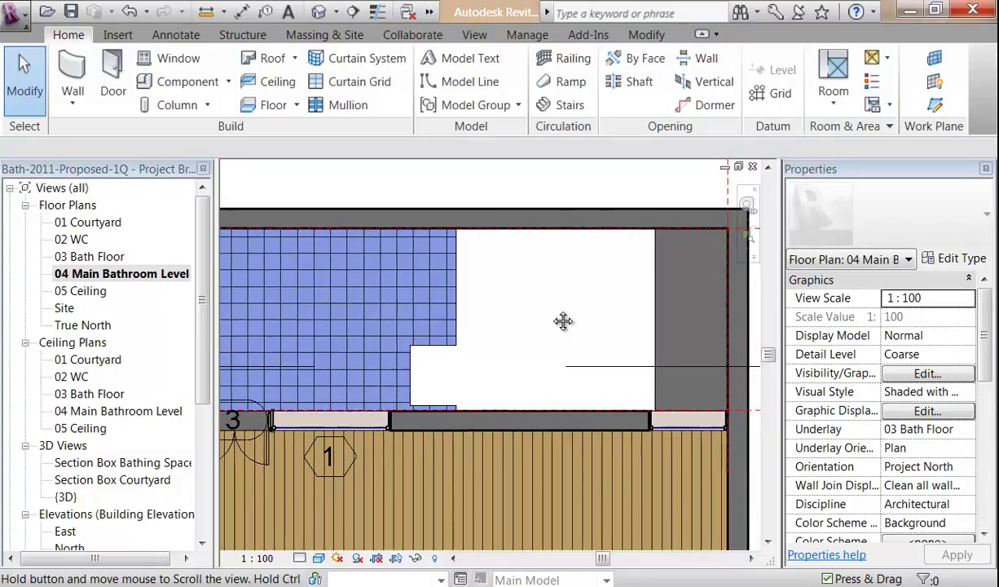
{"action": "left_click", "coordinate": [458, 335]}
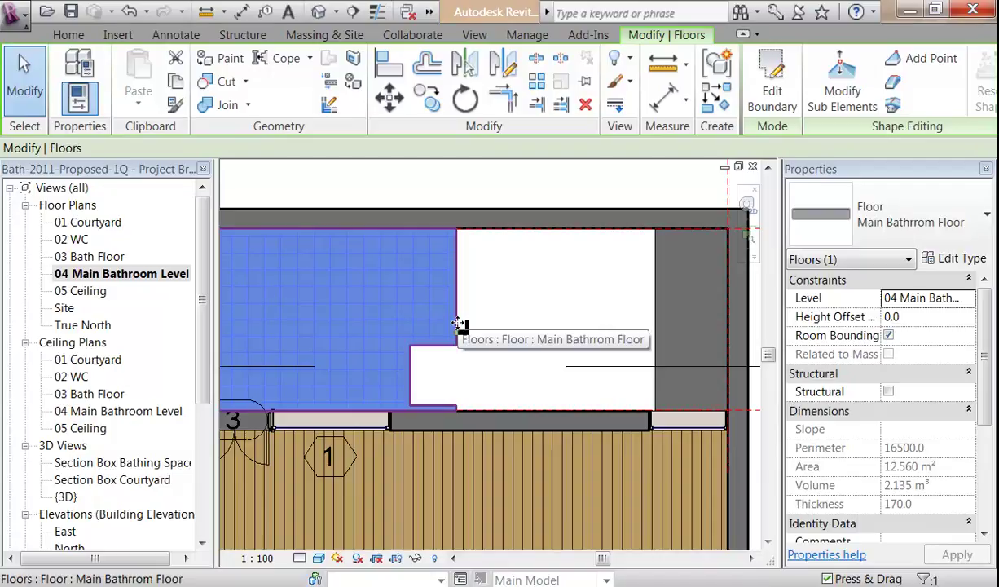
{"action": "left_click", "coordinate": [765, 95]}
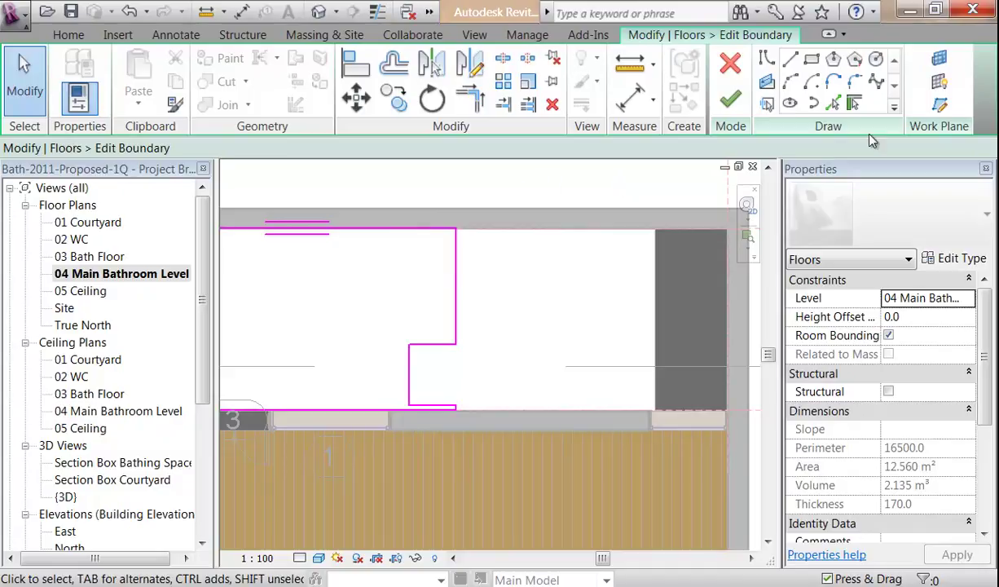
{"action": "left_click", "coordinate": [941, 106]}
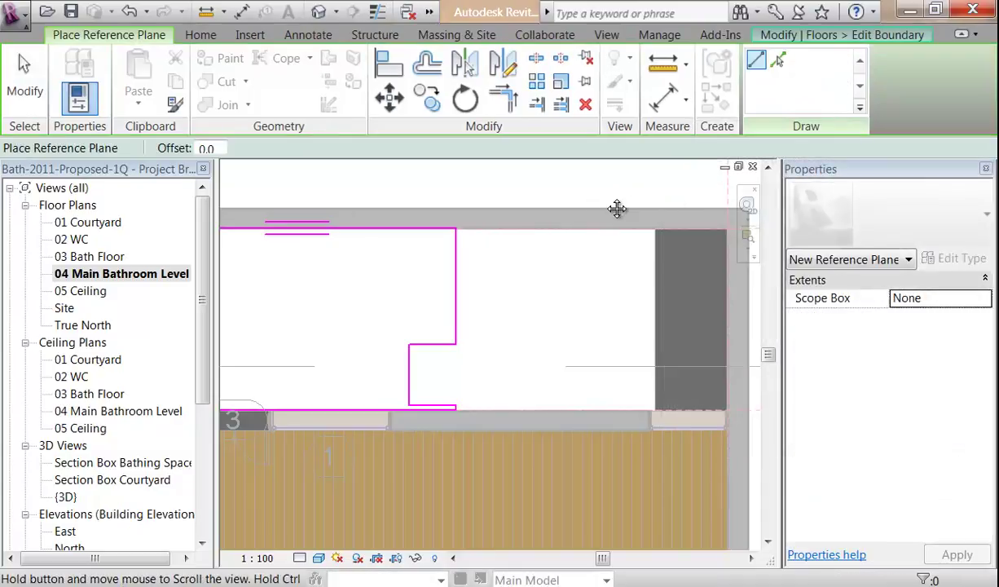
{"action": "left_click", "coordinate": [561, 175]}
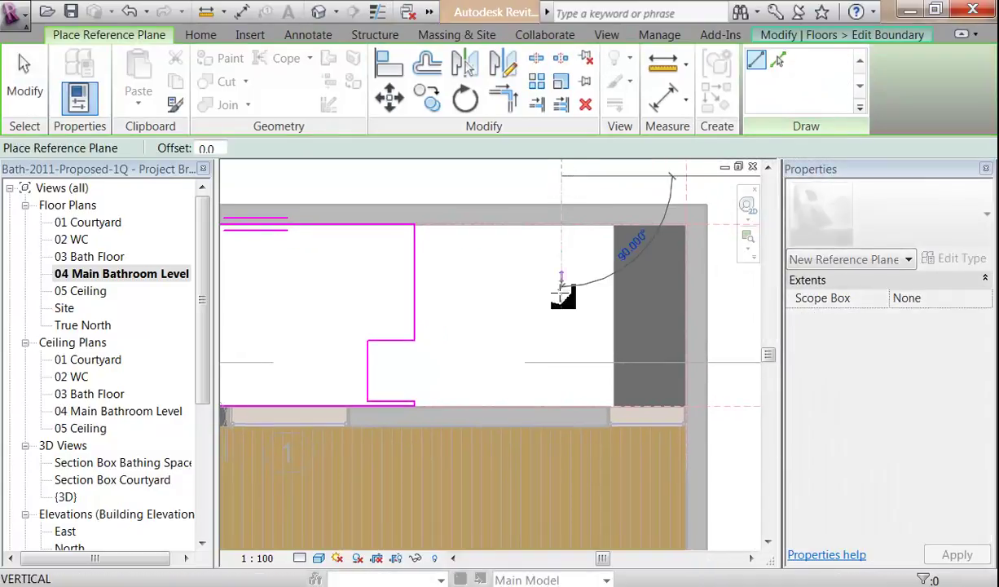
{"action": "left_click", "coordinate": [562, 454]}
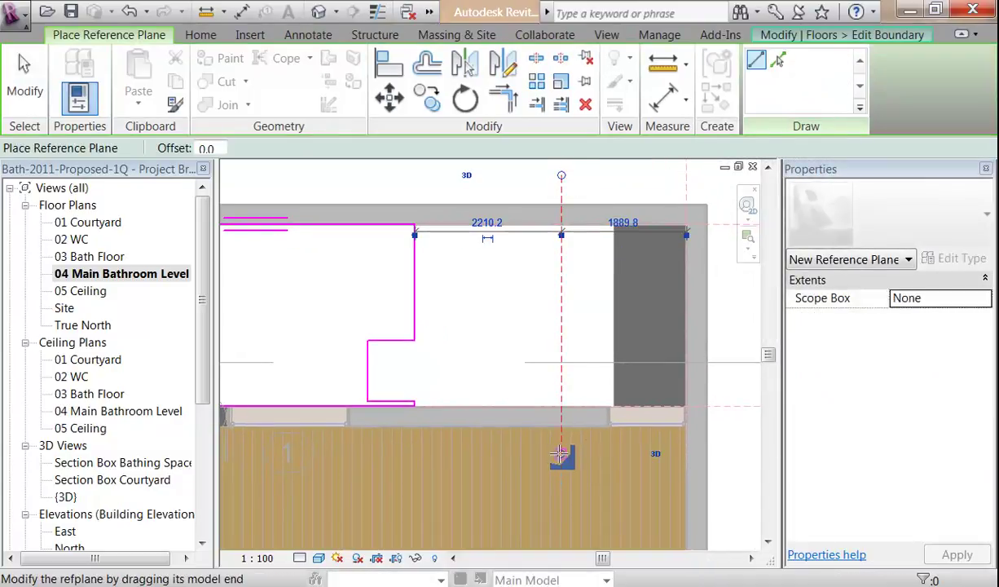
Step: Set the reference plane's distance from the right outer wall's inner face to 2000 mm
{"action": "left_click", "coordinate": [621, 224]}
{"action": "type", "text": "2000"}
{"action": "key", "text": "Return"}
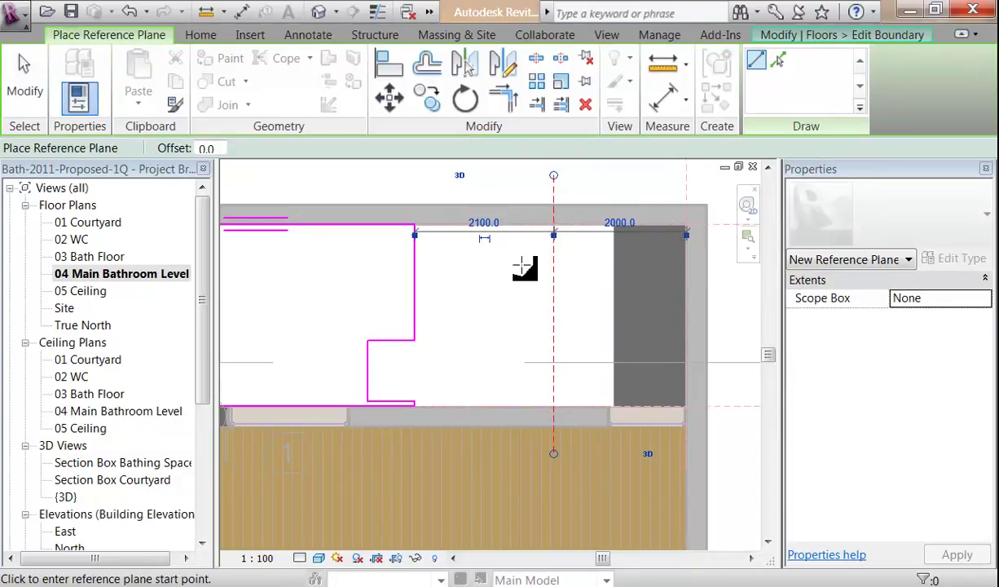
{"action": "key", "text": "Escape"}
{"action": "key", "text": "Escape"}
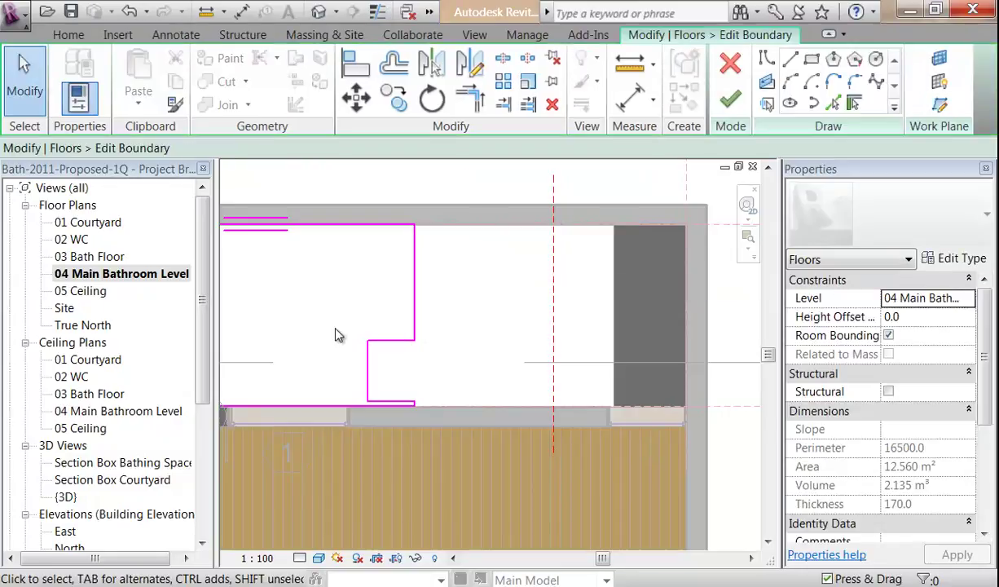
Step: Move the five boundary lines of the floor's notched right edge 2100 mm horizontally onto the reference plane
{"action": "left_click_drag", "start_coordinate": [367, 292], "coordinate": [457, 448]}
{"action": "left_click", "coordinate": [356, 98]}
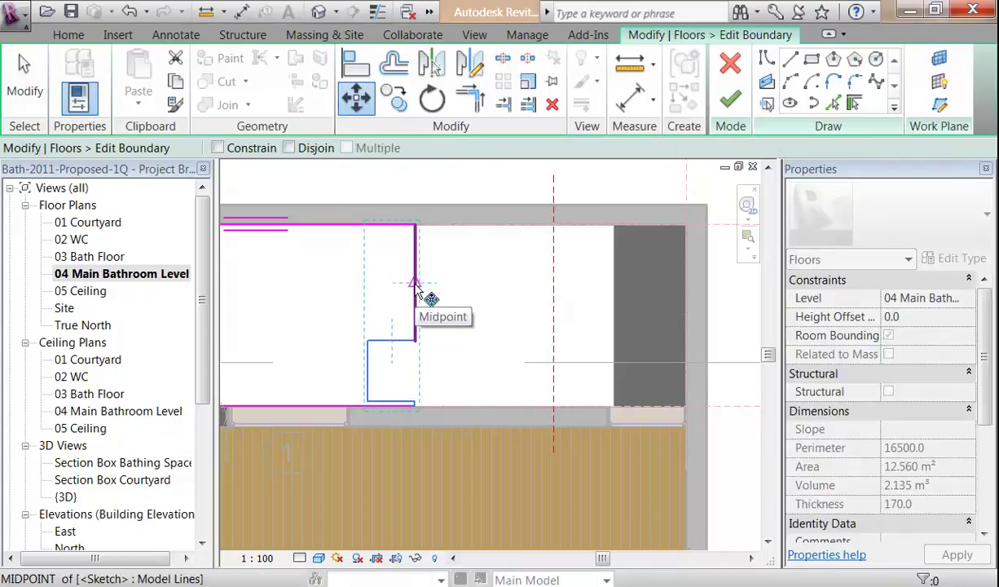
{"action": "left_click", "coordinate": [416, 284]}
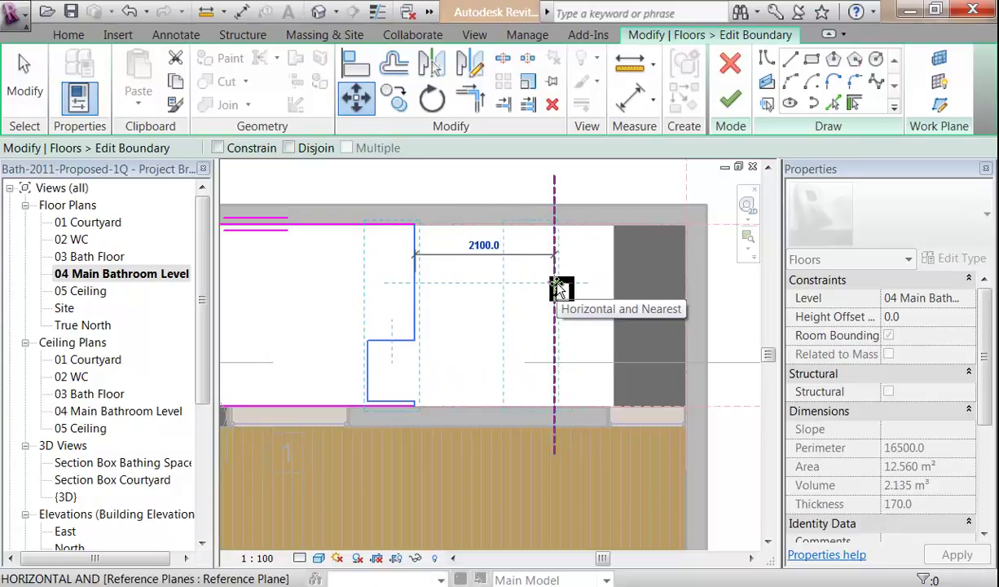
{"action": "left_click", "coordinate": [557, 287]}
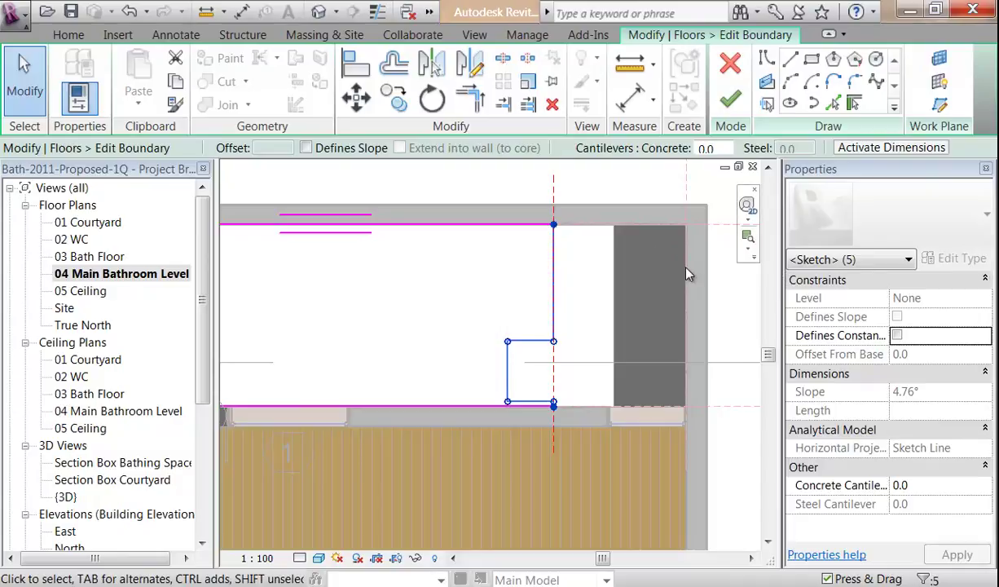
{"action": "left_click", "coordinate": [438, 346]}
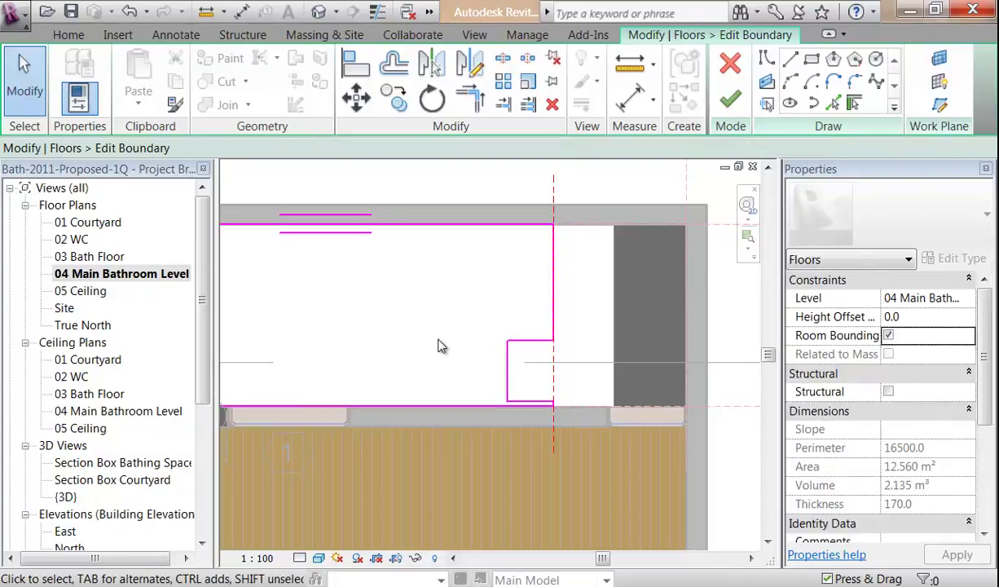
Step: Delete the reference plane and finish the tiled floor's boundary edit
{"action": "left_click", "coordinate": [555, 388]}
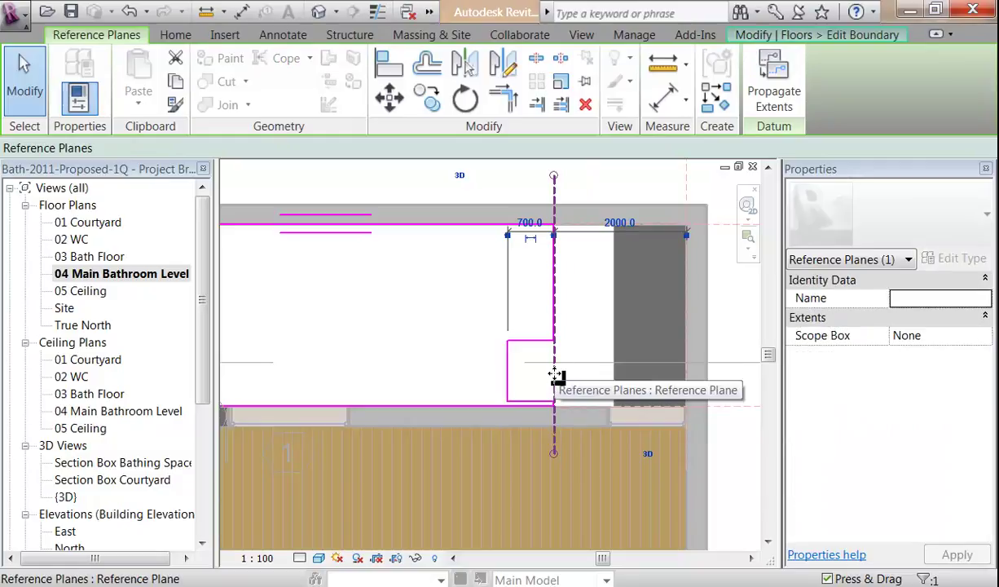
{"action": "left_click", "coordinate": [587, 110]}
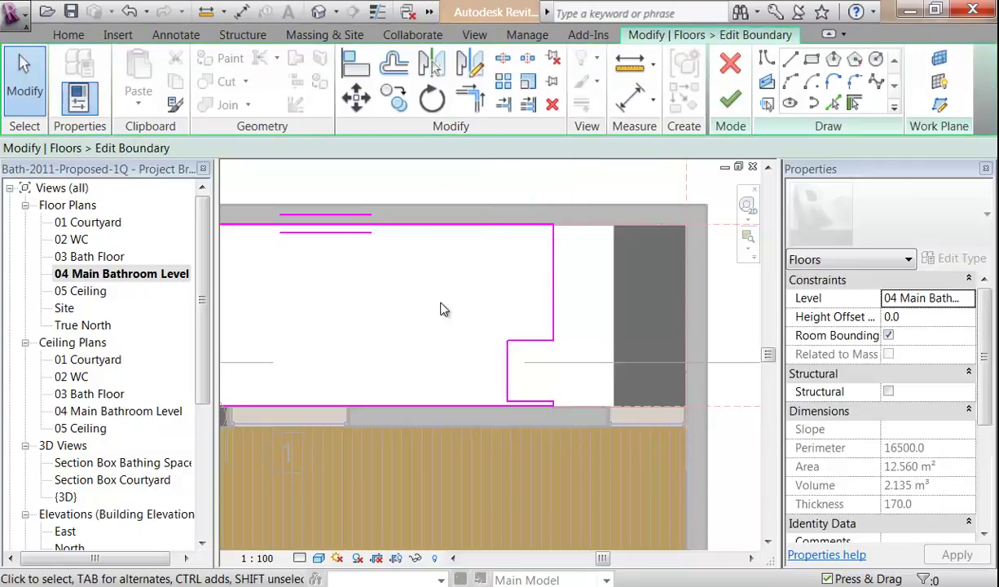
{"action": "middle_click_drag", "start_coordinate": [427, 327], "coordinate": [535, 330]}
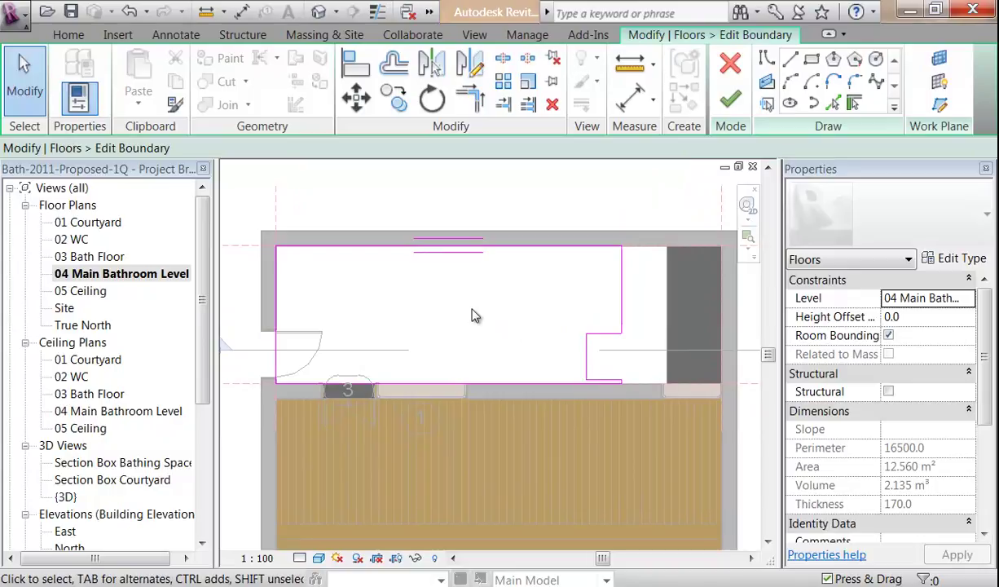
{"action": "left_click", "coordinate": [730, 98]}
{"action": "left_click", "coordinate": [642, 309]}
Step: Open the boundary sketch of the Generic 150mm floor at the right end of the bathroom
{"action": "scroll", "coordinate": [635, 317], "scroll_direction": "up", "scroll_amount": 1}
{"action": "middle_click_drag", "start_coordinate": [635, 318], "coordinate": [521, 313]}
{"action": "left_click", "coordinate": [563, 277]}
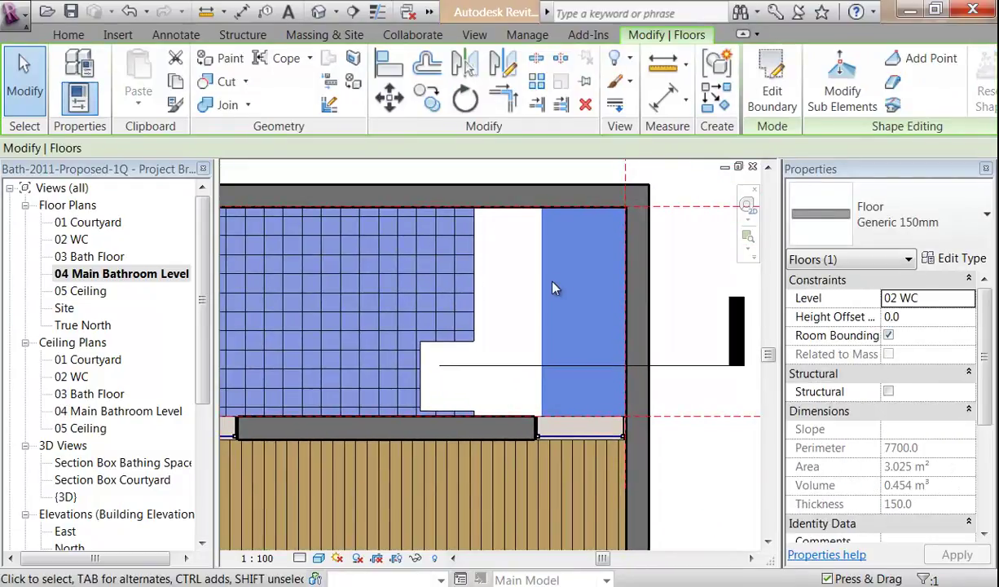
{"action": "scroll", "coordinate": [482, 280], "scroll_direction": "up", "scroll_amount": 1}
{"action": "middle_click_drag", "start_coordinate": [481, 279], "coordinate": [489, 308]}
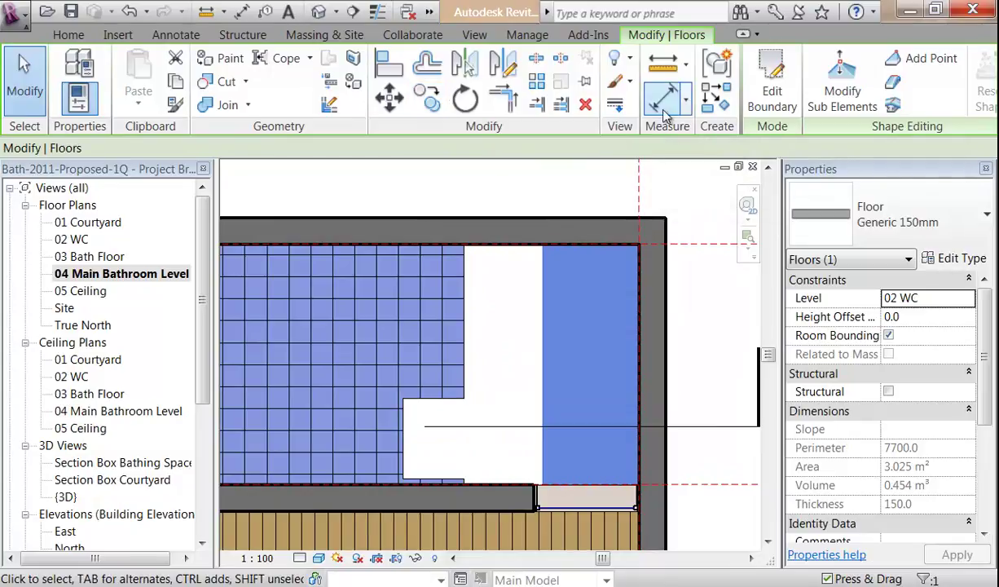
{"action": "left_click", "coordinate": [770, 93]}
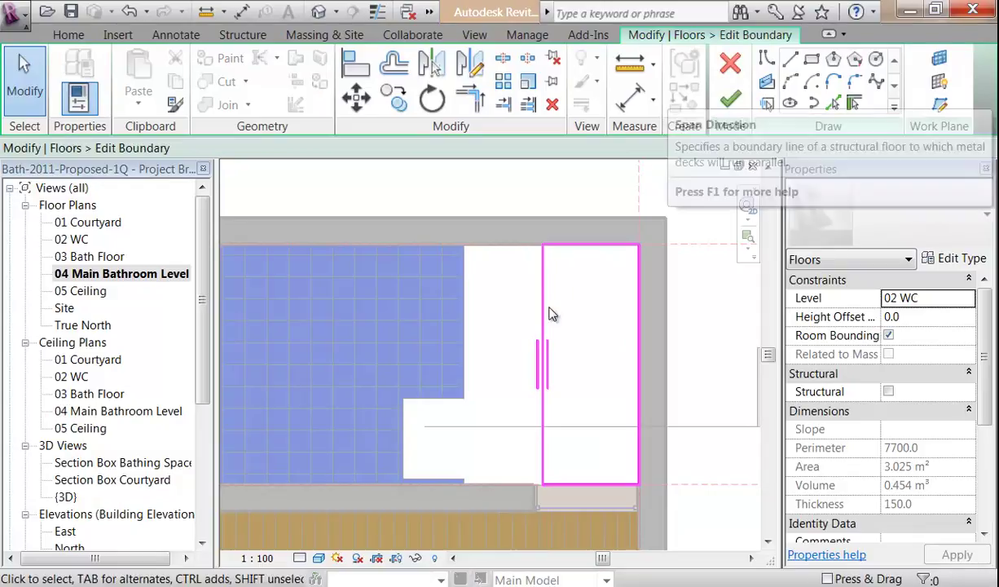
Step: Move the left boundary line of the Generic 150mm floor to the tiled floor's right edge, 2000 mm from the outer wall
{"action": "left_click", "coordinate": [545, 319]}
{"action": "scroll", "coordinate": [493, 321], "scroll_direction": "up", "scroll_amount": 1}
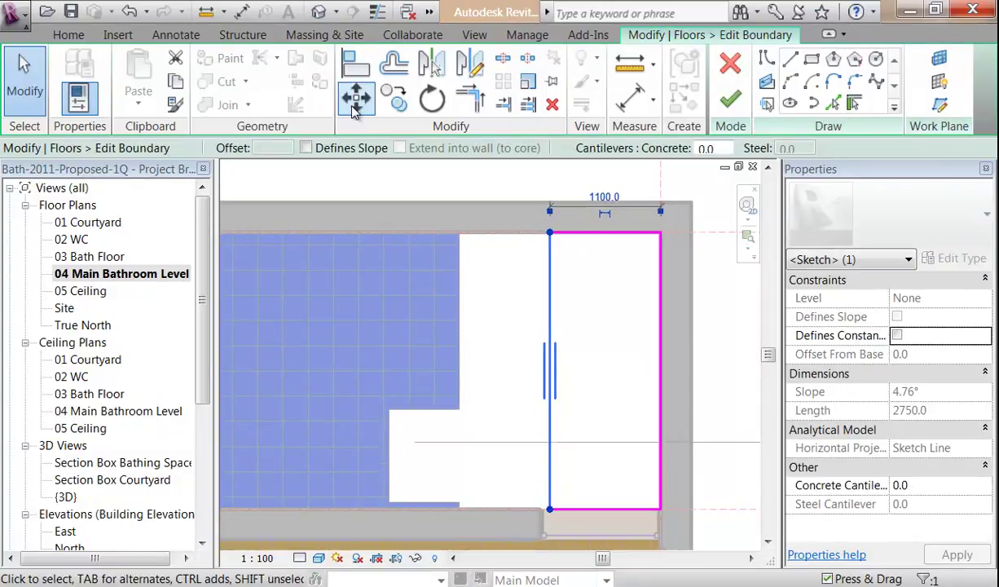
{"action": "scroll", "coordinate": [529, 324], "scroll_direction": "up", "scroll_amount": 2}
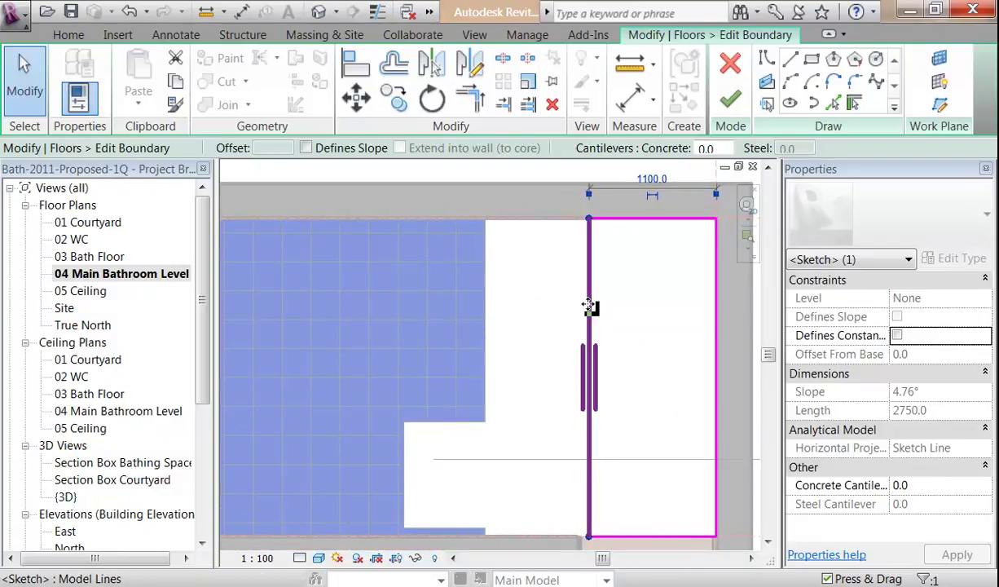
{"action": "left_click_drag", "start_coordinate": [590, 306], "coordinate": [481, 315]}
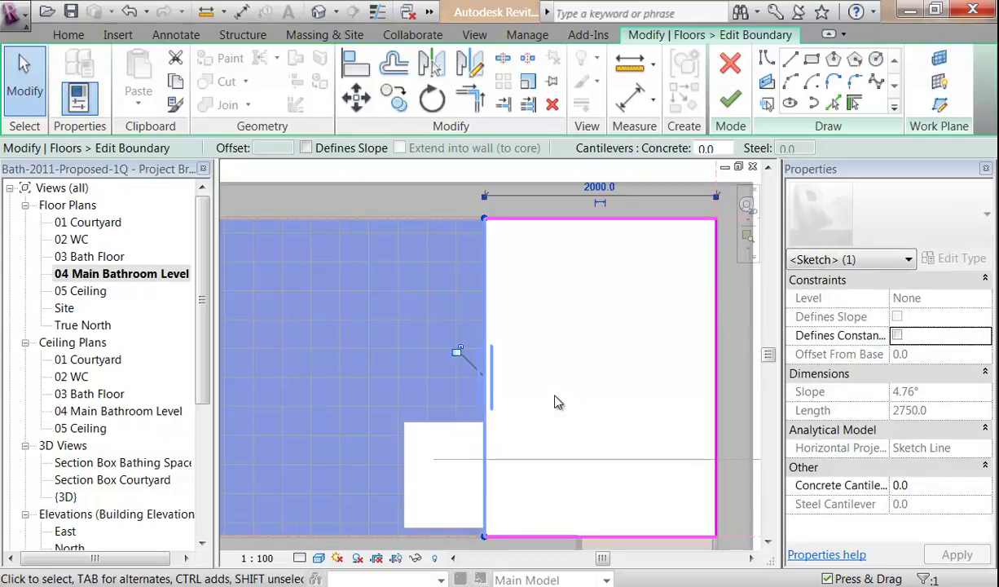
{"action": "scroll", "coordinate": [554, 402], "scroll_direction": "down", "scroll_amount": 2}
{"action": "left_click", "coordinate": [554, 432]}
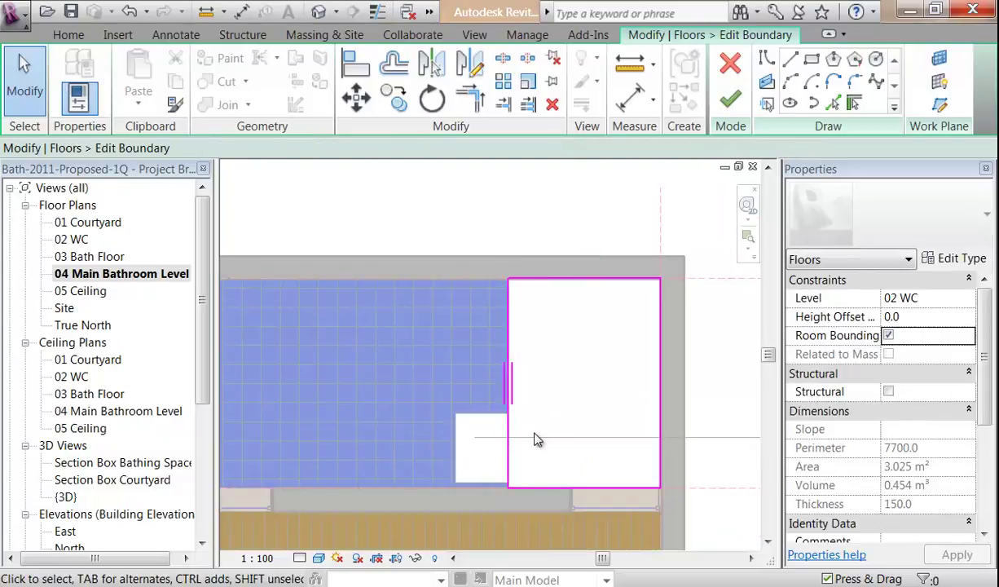
Step: Check the moved boundary line's distance from the outer wall and finish the floor's boundary edit
{"action": "left_click", "coordinate": [511, 446]}
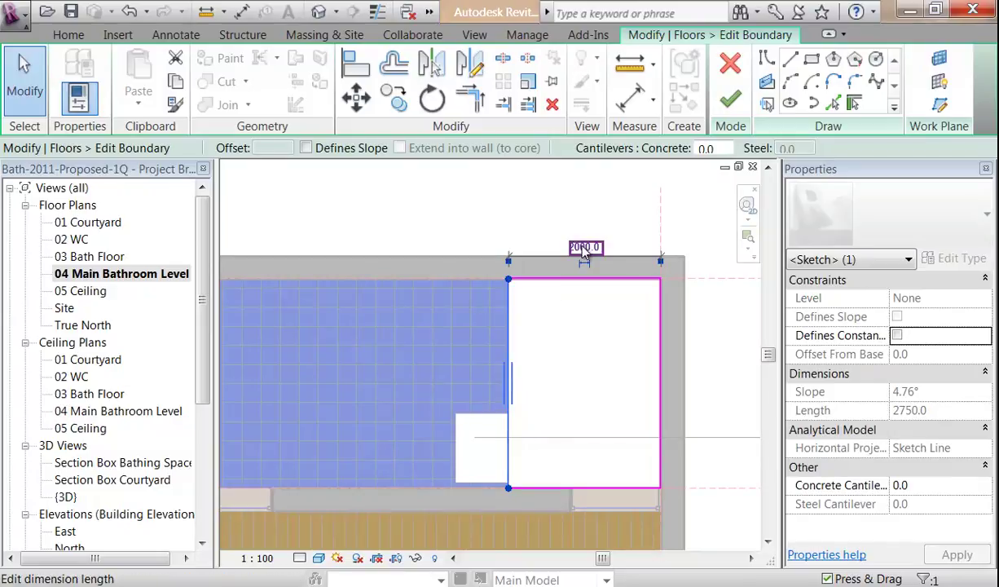
{"action": "left_click", "coordinate": [578, 357]}
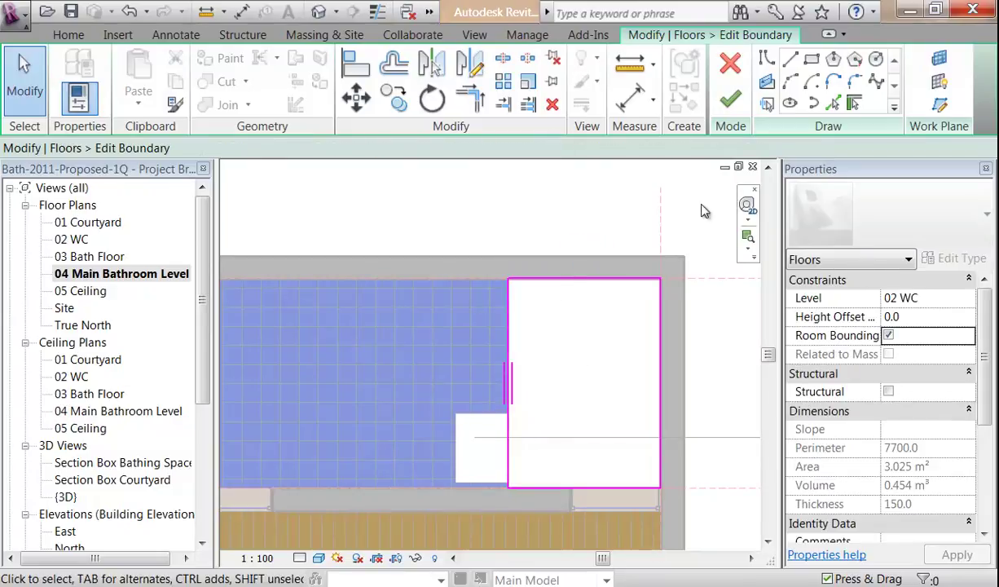
{"action": "left_click", "coordinate": [731, 105]}
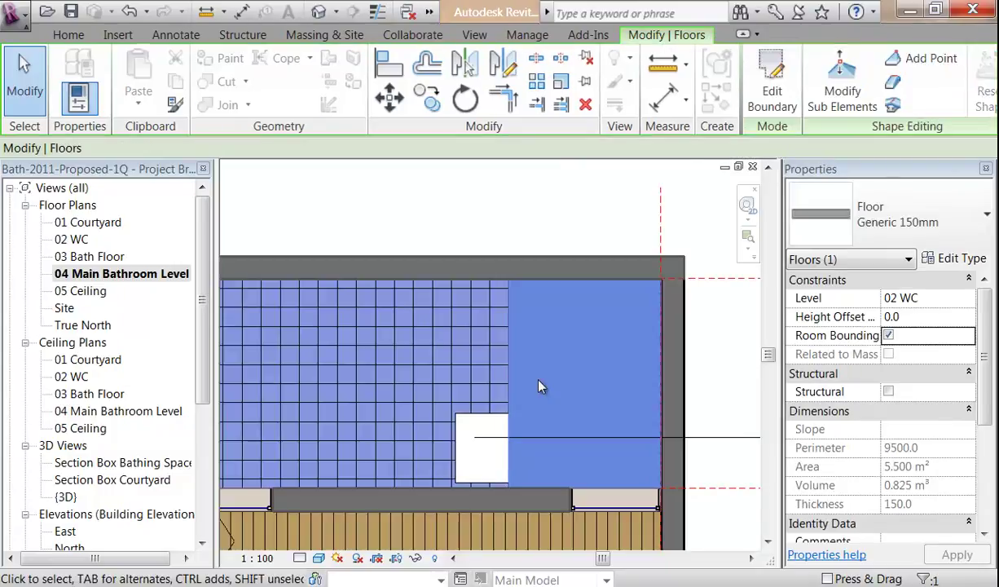
Step: Change the type of the right-hand floor to Main Bathrrom Floor
{"action": "scroll", "coordinate": [484, 453], "scroll_direction": "up", "scroll_amount": 2}
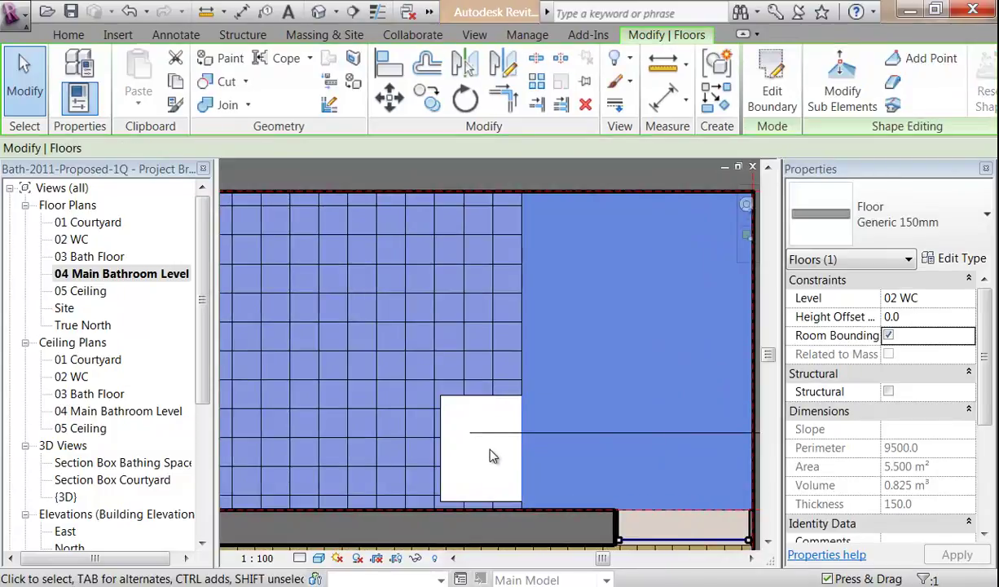
{"action": "left_click", "coordinate": [922, 234]}
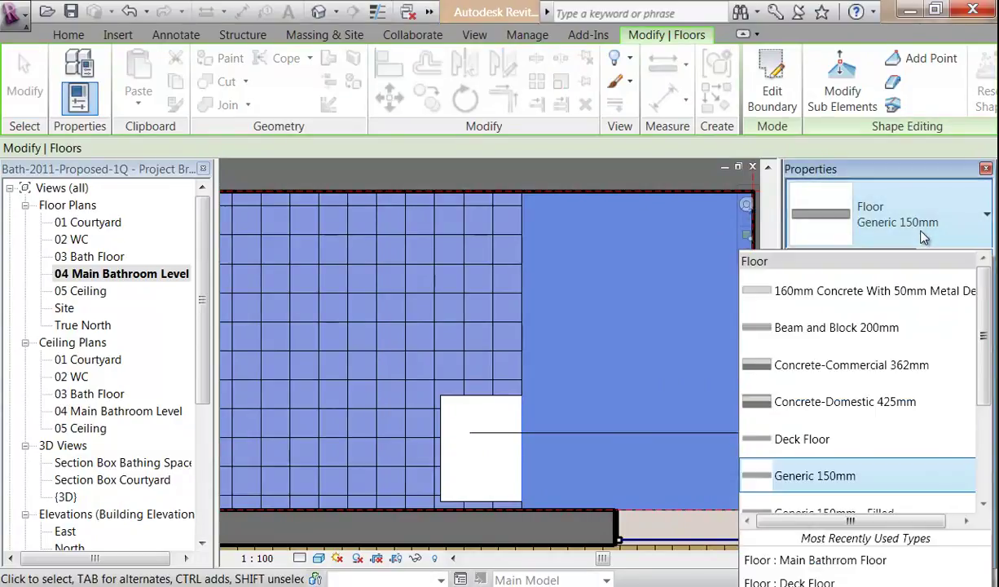
{"action": "scroll", "coordinate": [850, 344], "scroll_direction": "down", "scroll_amount": 2}
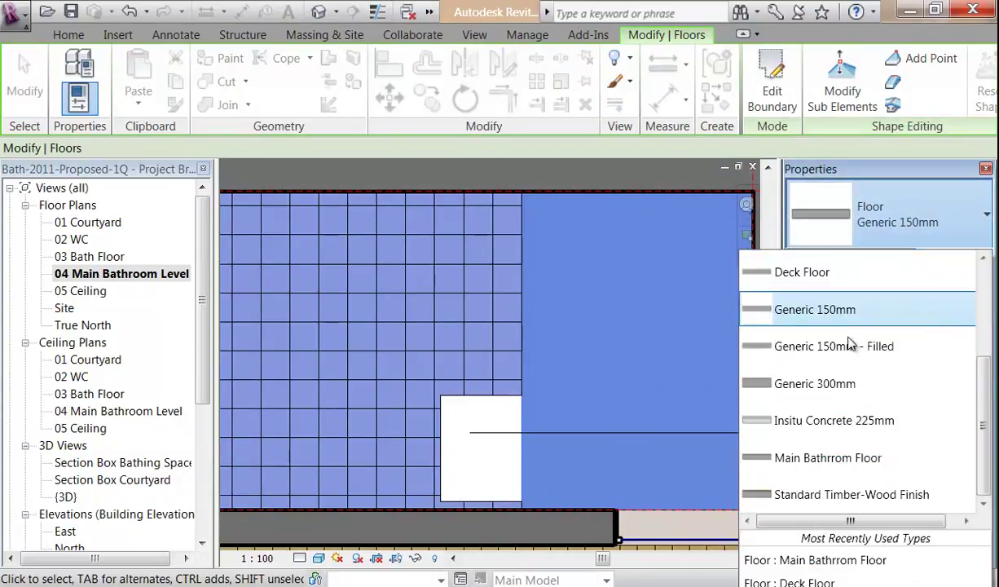
{"action": "left_click", "coordinate": [819, 458]}
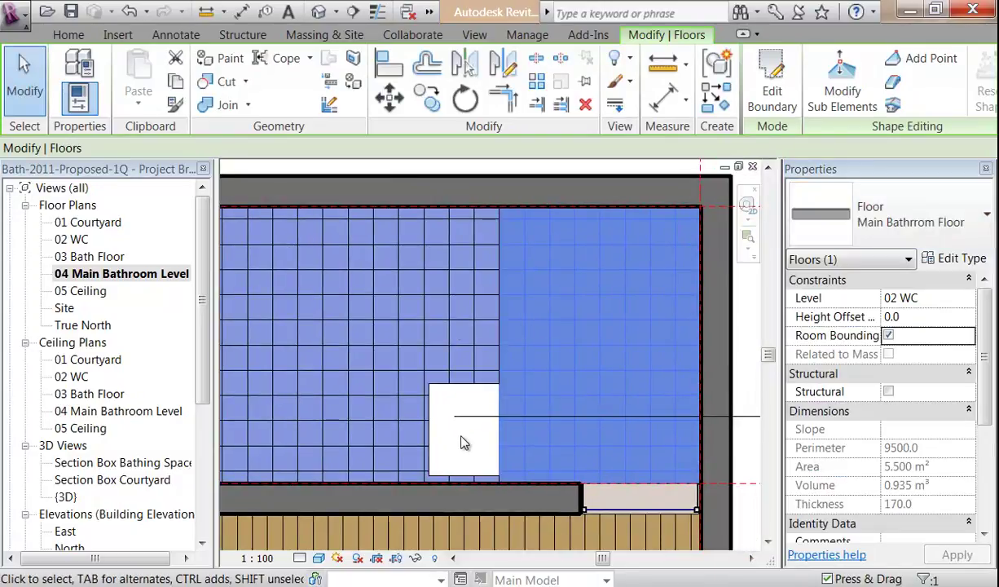
{"action": "left_click", "coordinate": [462, 440]}
Step: Examine the gap between the two tiled floors in plan and in the Section Box Bathing Space 3D view
{"action": "scroll", "coordinate": [462, 436], "scroll_direction": "down", "scroll_amount": 1}
{"action": "scroll", "coordinate": [461, 441], "scroll_direction": "up", "scroll_amount": 5}
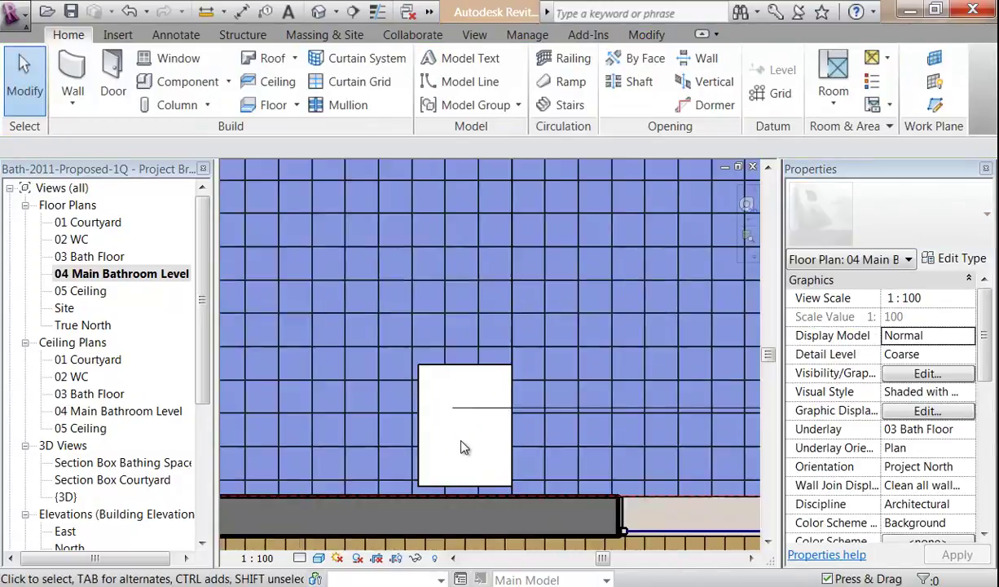
{"action": "scroll", "coordinate": [461, 441], "scroll_direction": "down", "scroll_amount": 5}
{"action": "middle_click_drag", "start_coordinate": [461, 447], "coordinate": [582, 350]}
{"action": "scroll", "coordinate": [114, 383], "scroll_direction": "down", "scroll_amount": 3}
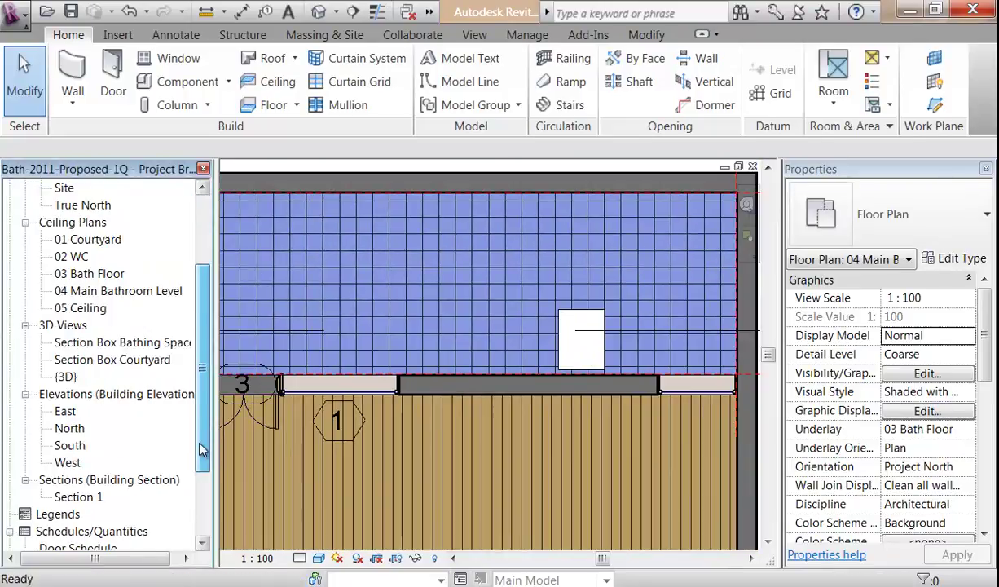
{"action": "double_click", "coordinate": [102, 343]}
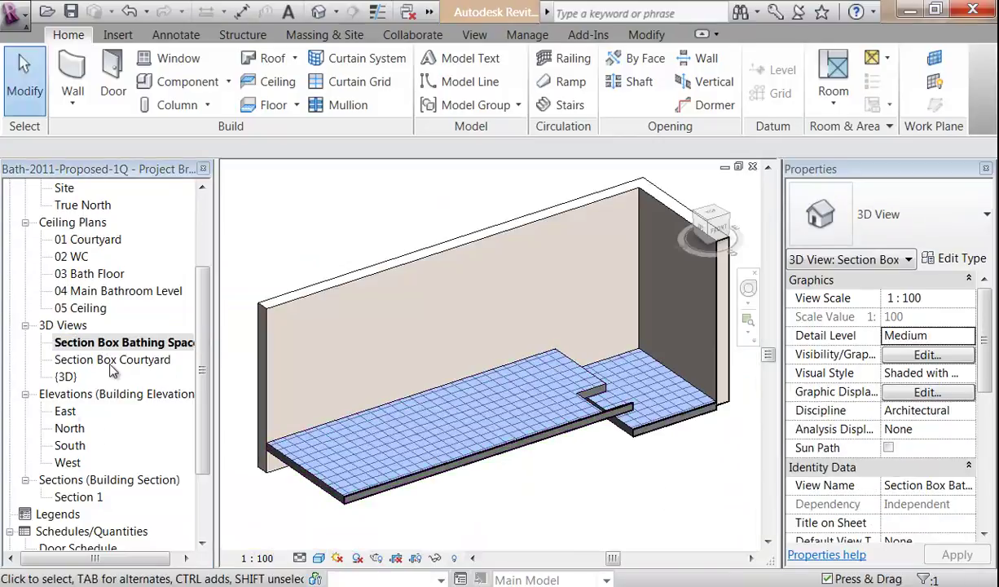
{"action": "left_click_drag", "start_coordinate": [206, 304], "coordinate": [204, 269]}
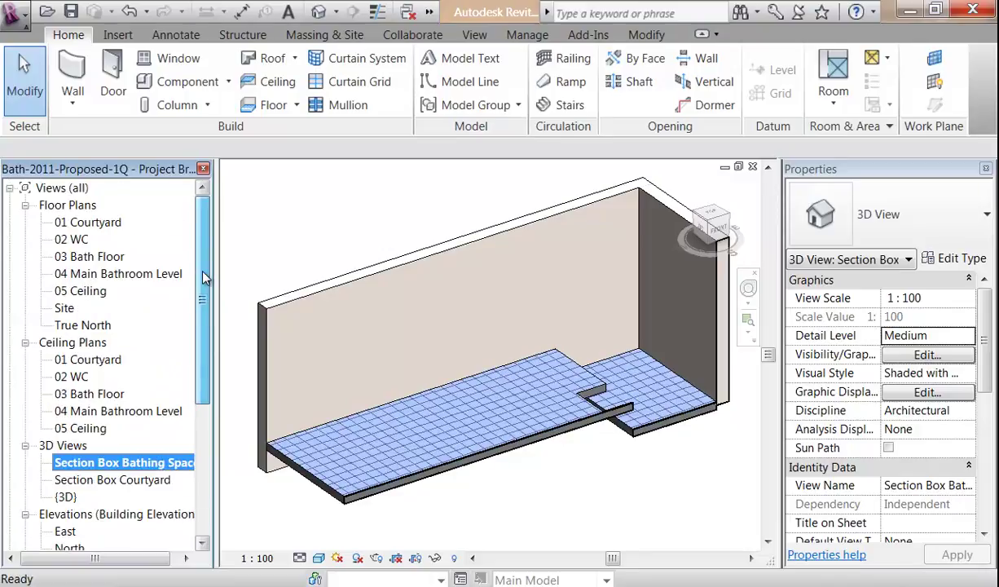
Step: Return to the 04 Main Bathroom Level floor plan and start a wall of type Generic 100mm Wall
{"action": "double_click", "coordinate": [114, 274]}
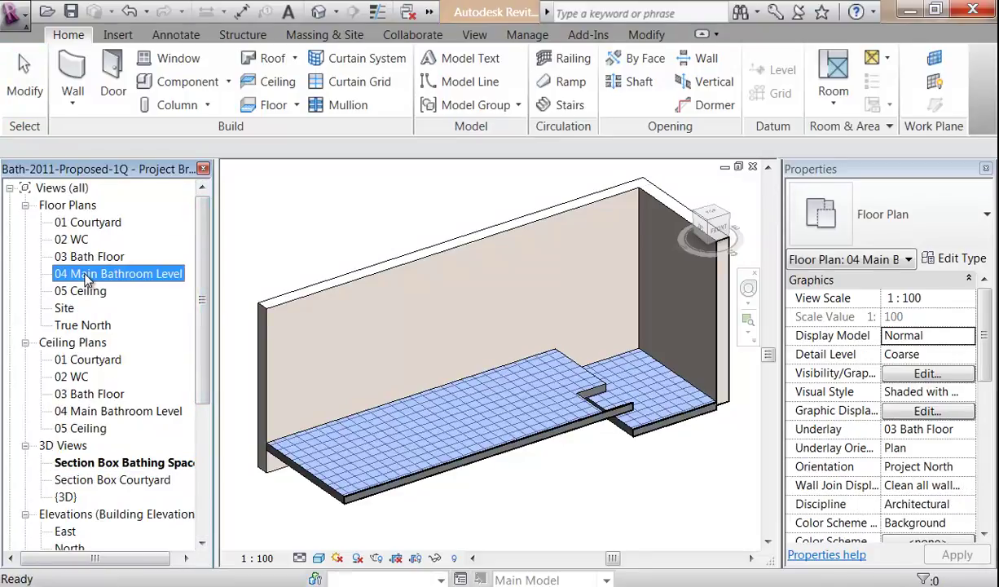
{"action": "scroll", "coordinate": [521, 302], "scroll_direction": "down", "scroll_amount": 2}
{"action": "scroll", "coordinate": [335, 289], "scroll_direction": "up", "scroll_amount": 3}
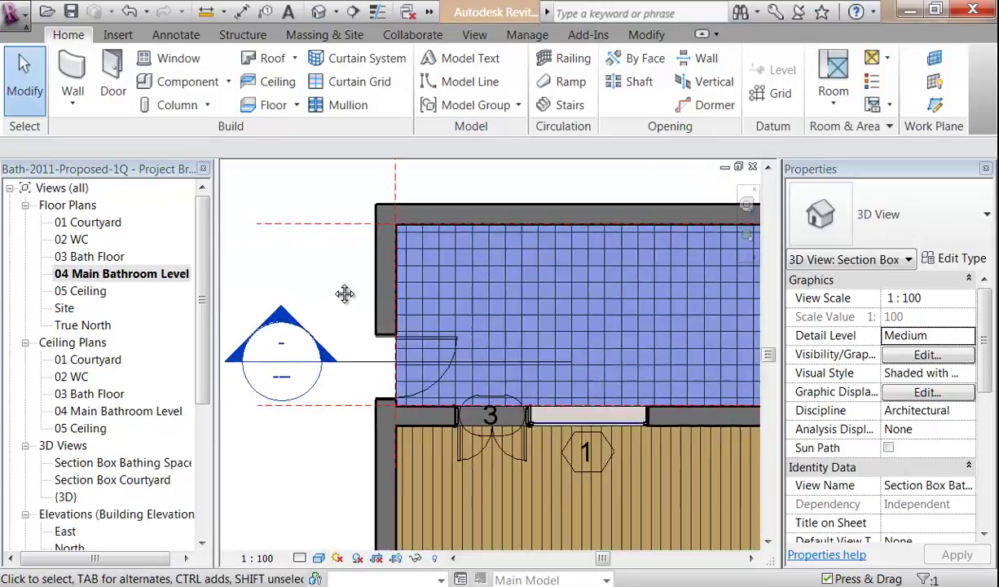
{"action": "left_click", "coordinate": [72, 66]}
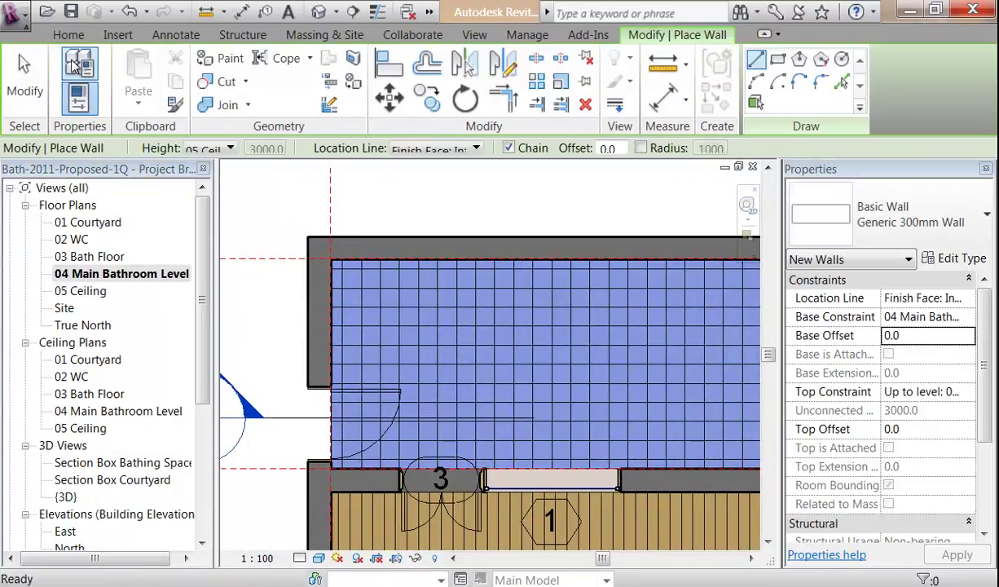
{"action": "middle_click_drag", "start_coordinate": [476, 230], "coordinate": [447, 229]}
{"action": "left_click", "coordinate": [899, 216]}
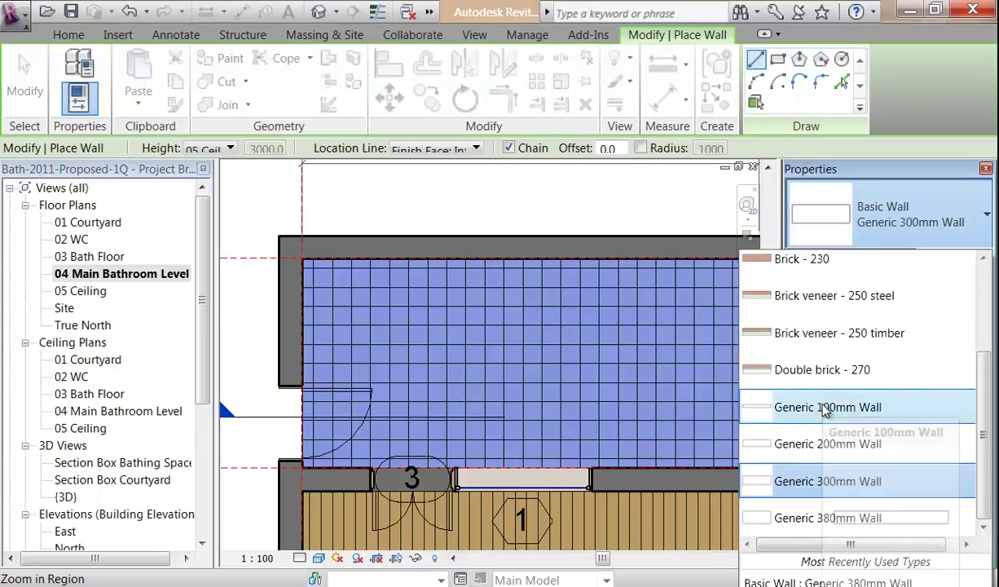
{"action": "left_click", "coordinate": [826, 408]}
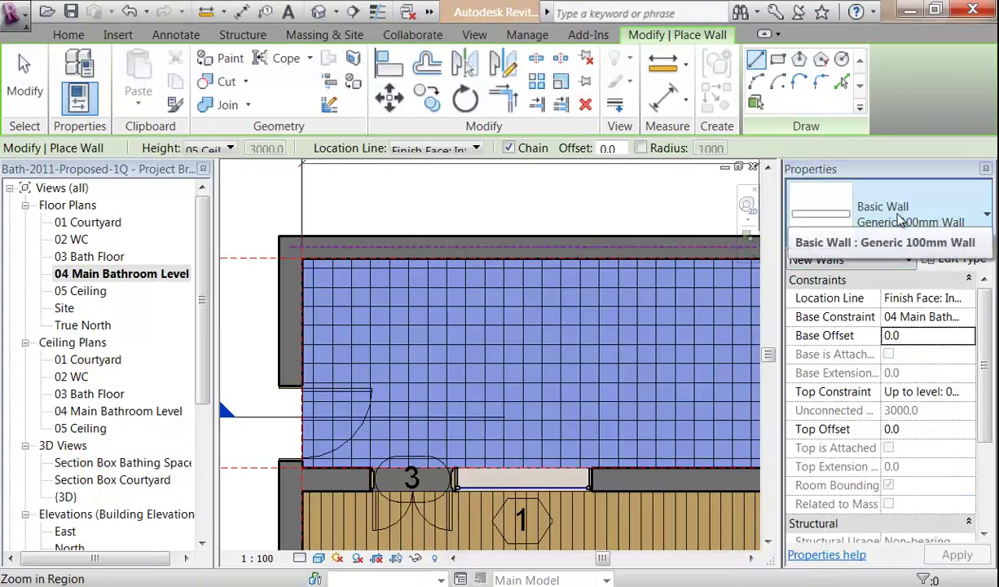
Step: Duplicate the Generic 100mm Wall type as Cedar Clad Stud Wall and open its layer structure for editing
{"action": "left_click", "coordinate": [953, 259]}
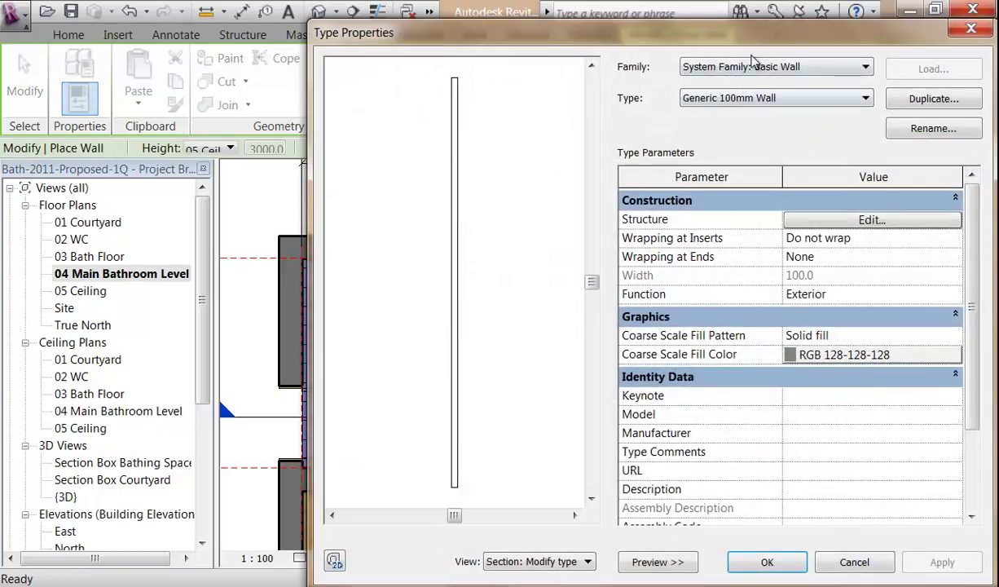
{"action": "left_click_drag", "start_coordinate": [753, 37], "coordinate": [606, 27]}
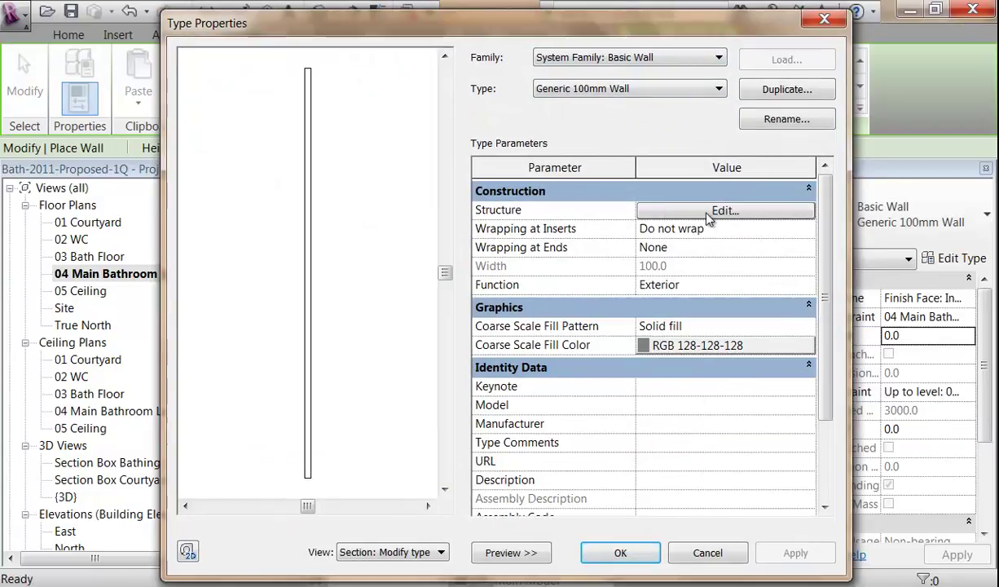
{"action": "left_click", "coordinate": [779, 91]}
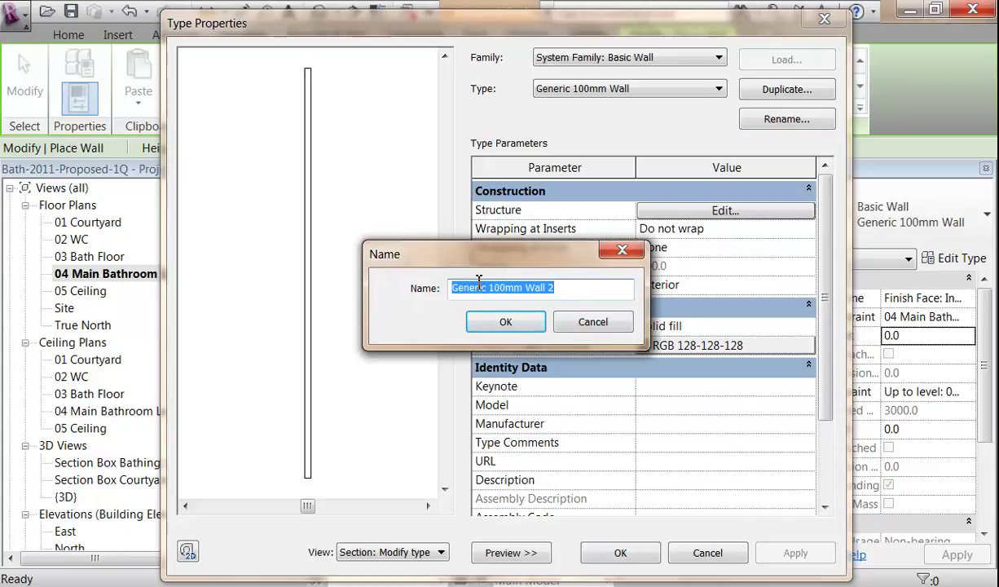
{"action": "type", "text": "C"}
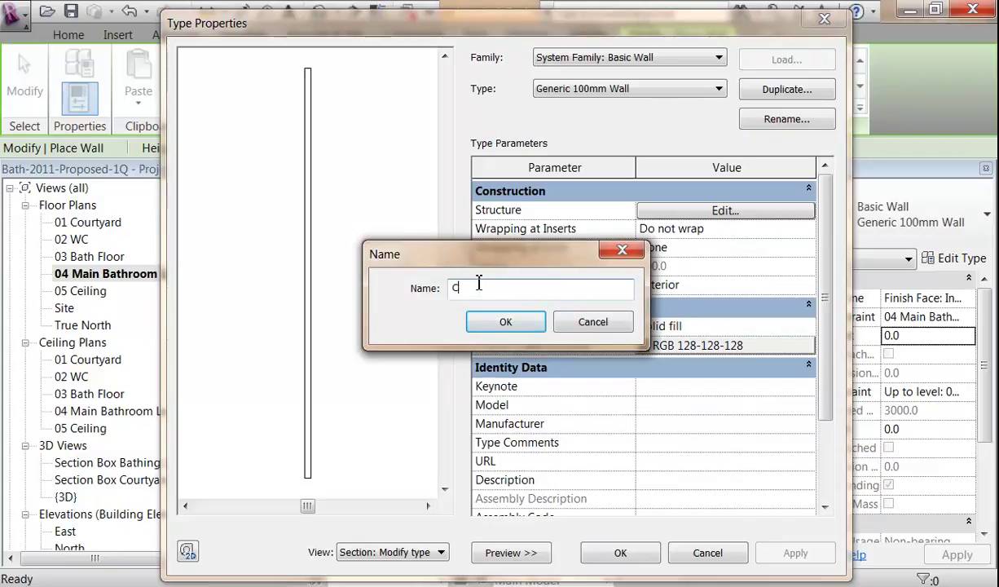
{"action": "type", "text": "edar Clad Stud Wall"}
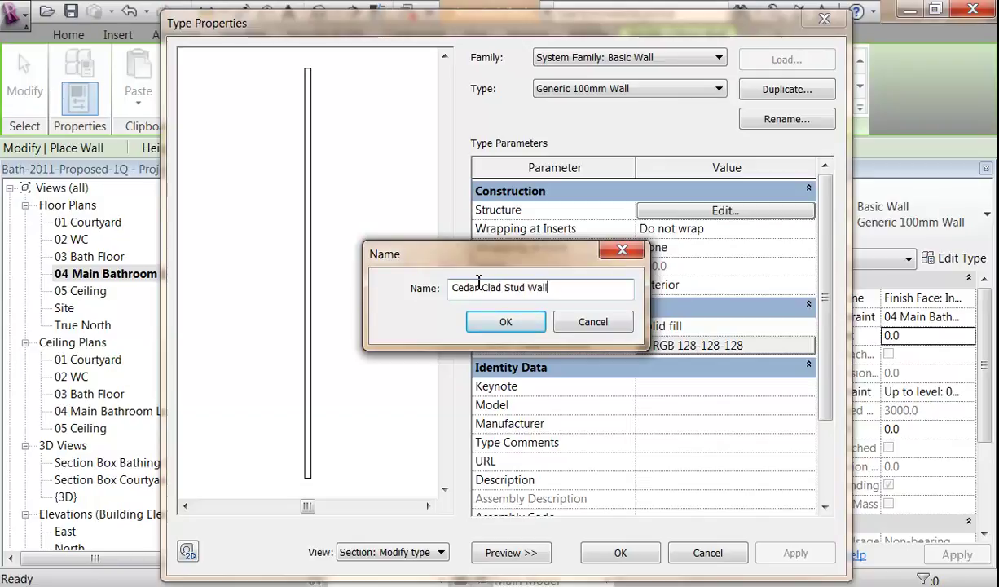
{"action": "left_click", "coordinate": [481, 319]}
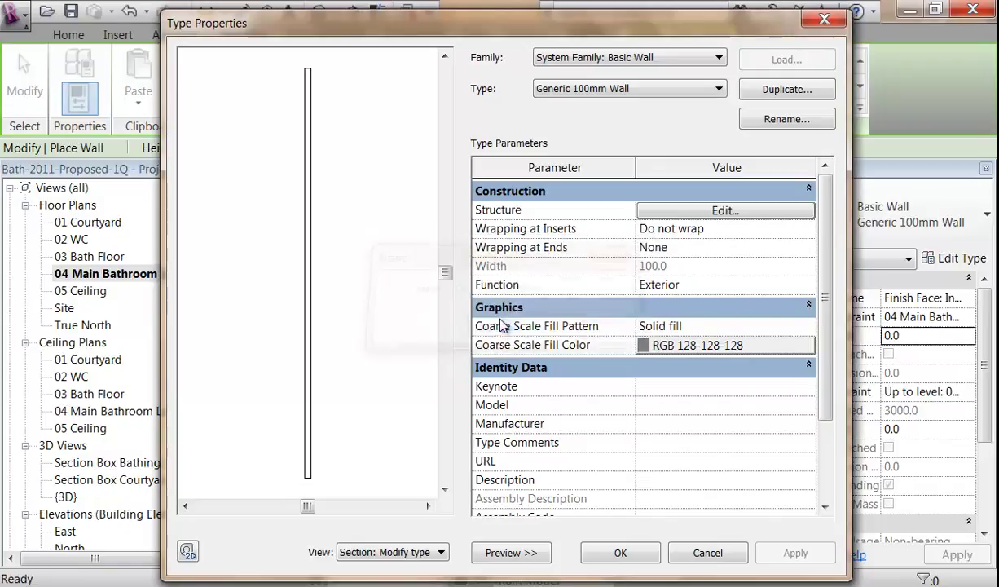
{"action": "left_click", "coordinate": [701, 212]}
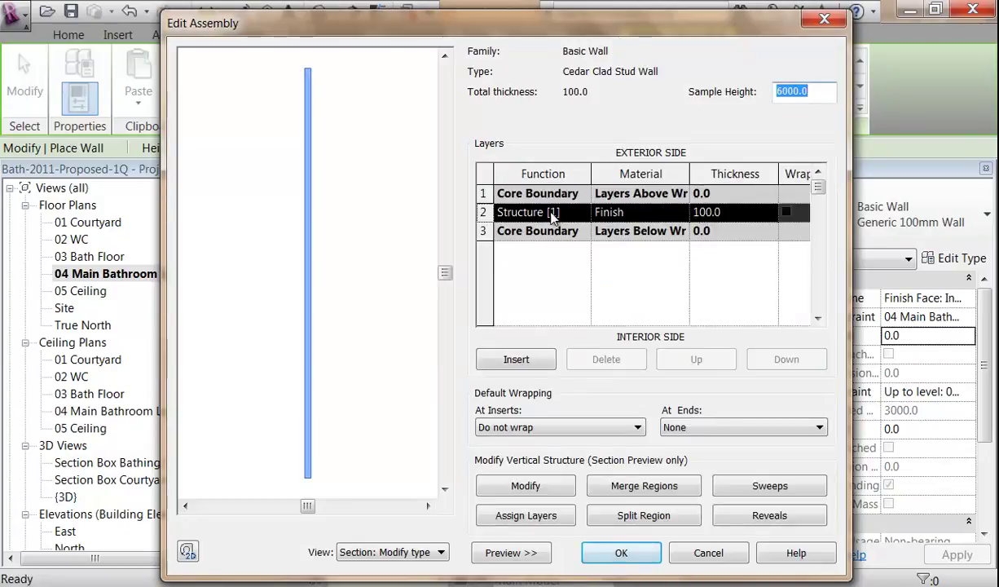
{"action": "left_click", "coordinate": [634, 213]}
{"action": "left_click", "coordinate": [662, 213]}
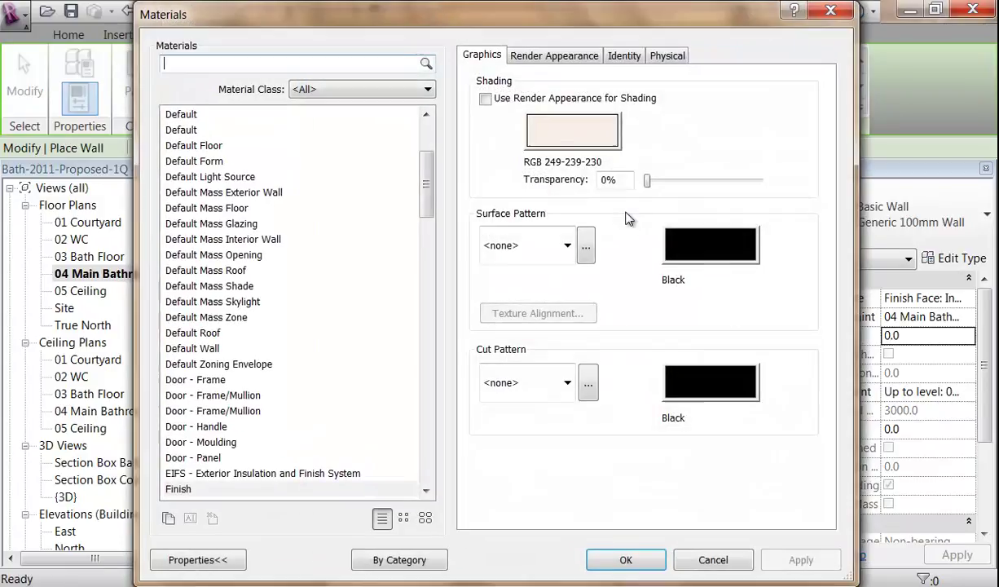
{"action": "left_click", "coordinate": [699, 557]}
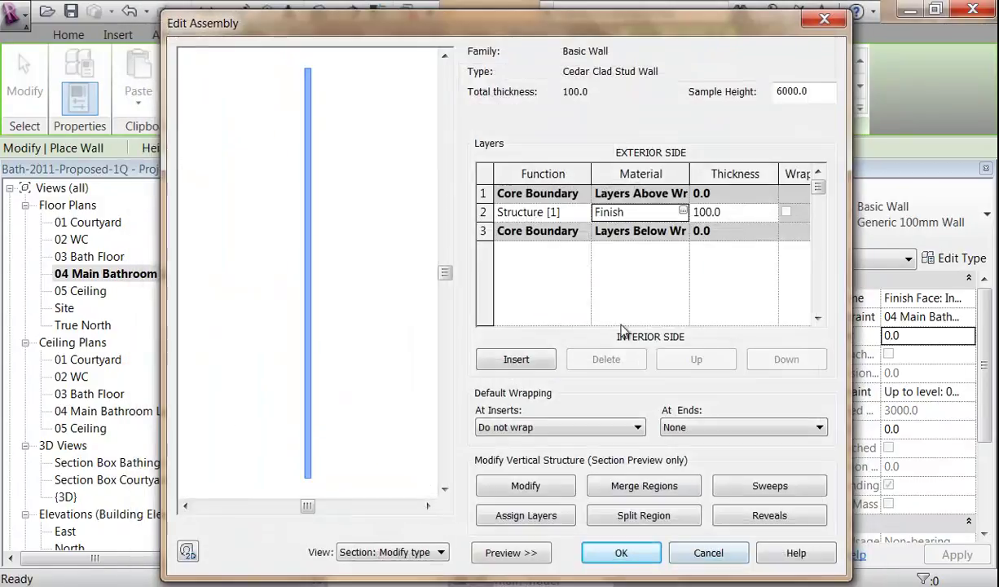
Step: Duplicate the Wood - Sheathing - plywood material as Wood - Cladding - Cedar for the wall's structure layer
{"action": "left_click", "coordinate": [684, 212]}
{"action": "left_click_drag", "start_coordinate": [425, 181], "coordinate": [425, 486]}
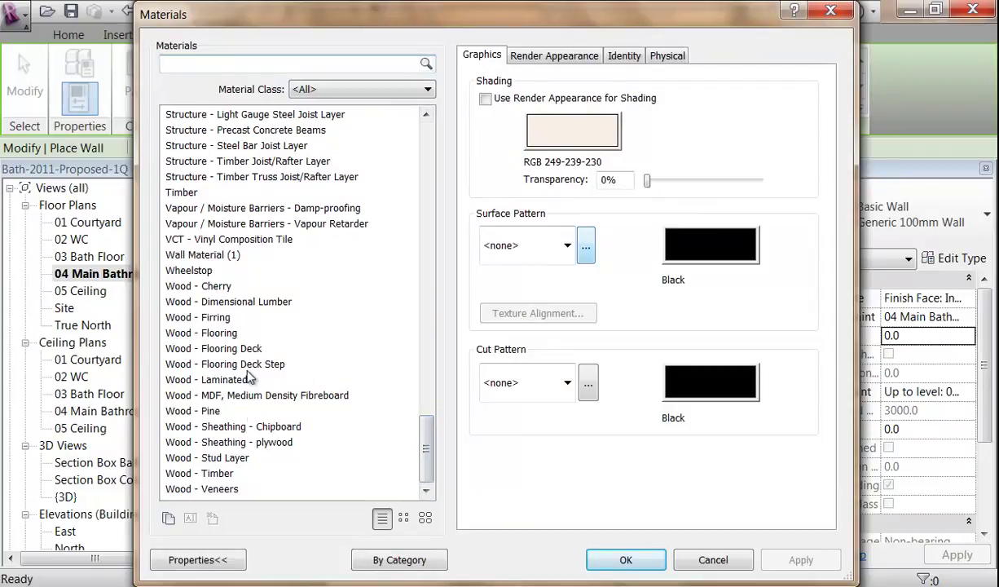
{"action": "left_click", "coordinate": [222, 444]}
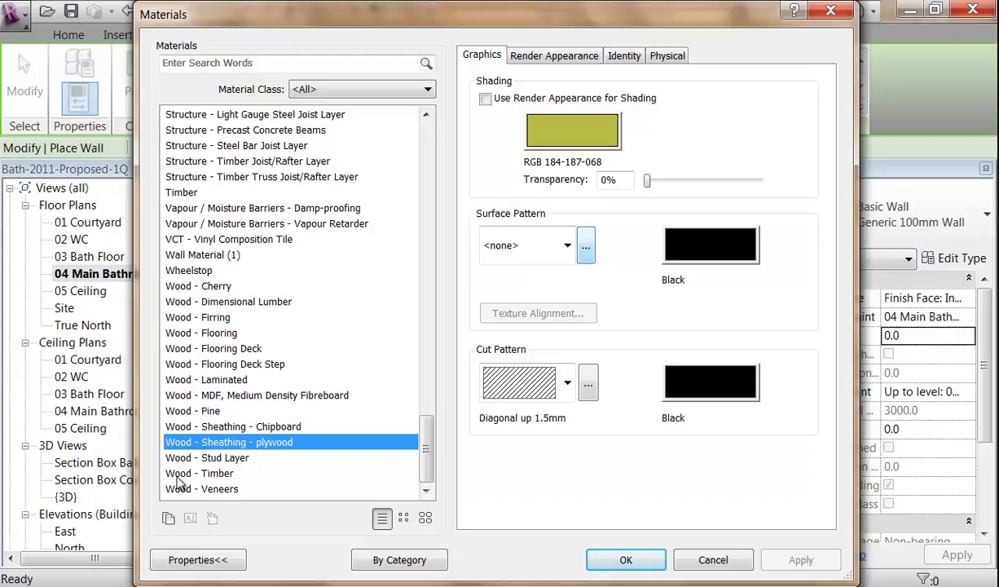
{"action": "left_click", "coordinate": [167, 519]}
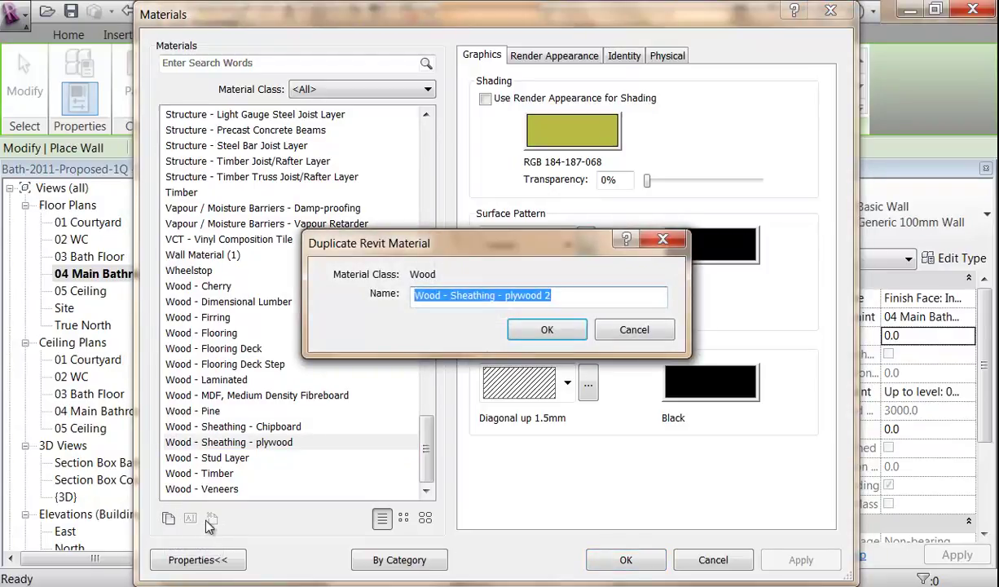
{"action": "left_click_drag", "start_coordinate": [450, 295], "coordinate": [590, 277]}
{"action": "type", "text": "Clad"}
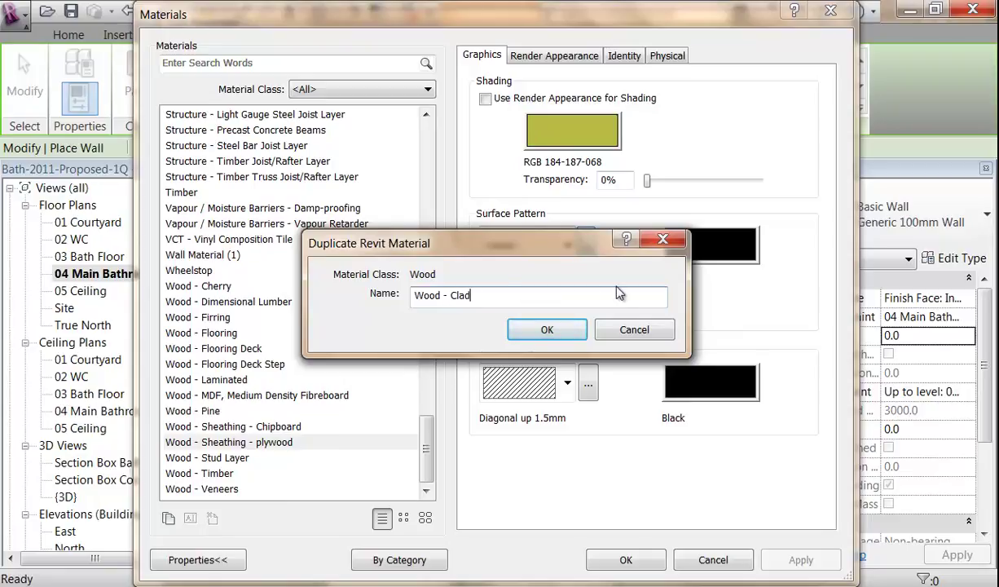
{"action": "type", "text": "ding - Cedar"}
{"action": "left_click", "coordinate": [542, 328]}
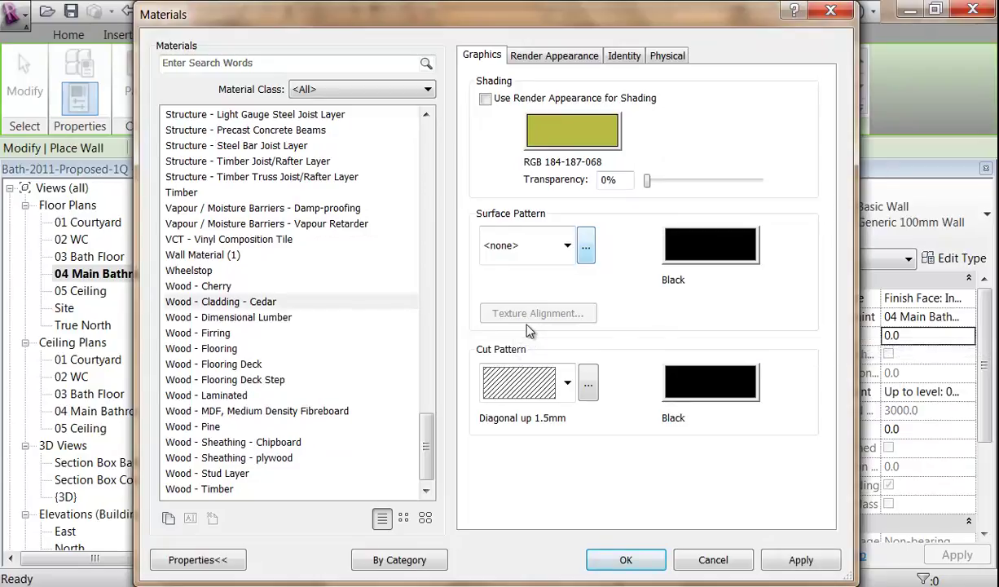
Step: Replace the cedar cladding material's render appearance with Hardwood - Planks from the Flooring - Wood library
{"action": "left_click", "coordinate": [538, 58]}
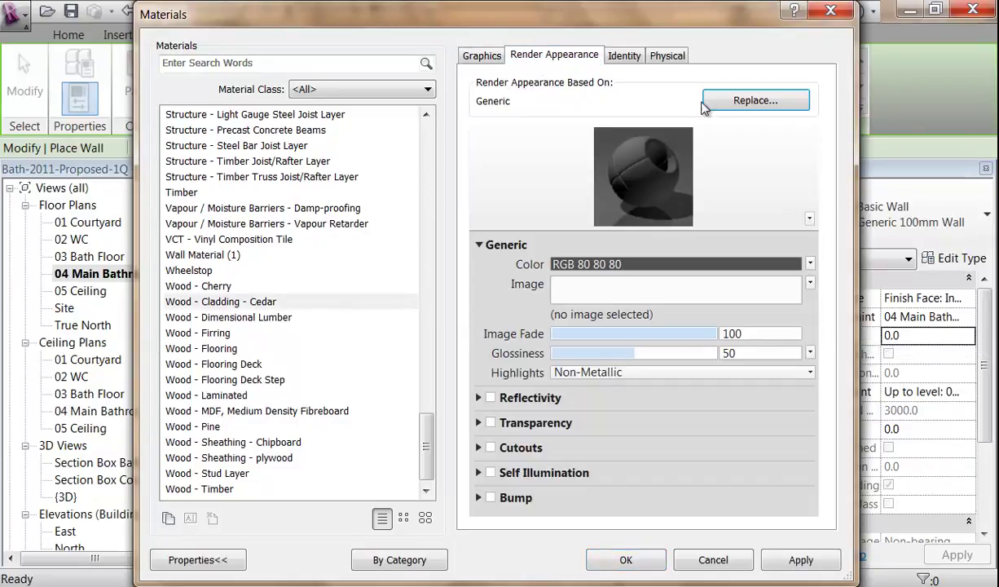
{"action": "left_click", "coordinate": [744, 102]}
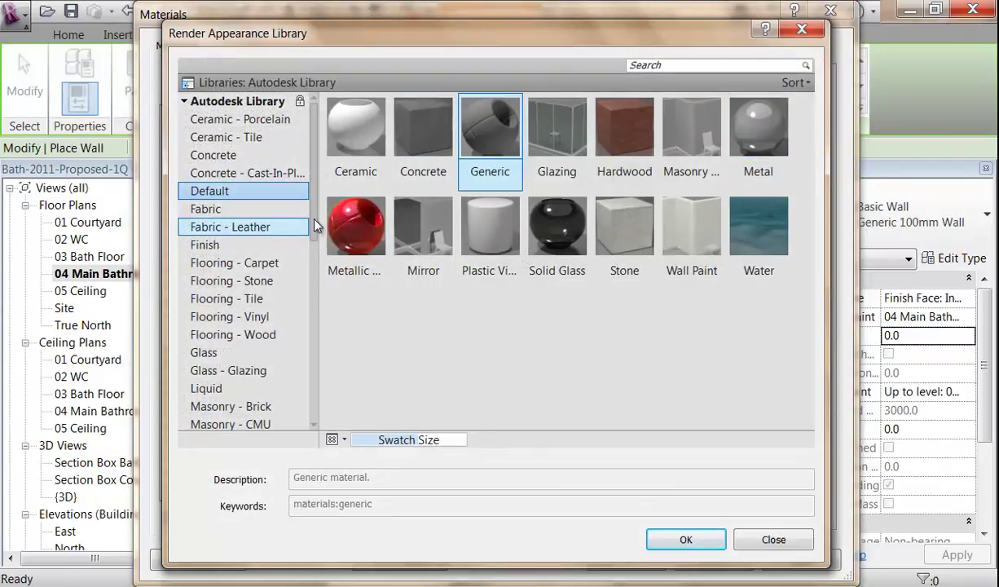
{"action": "scroll", "coordinate": [314, 225], "scroll_direction": "down", "scroll_amount": 1}
{"action": "scroll", "coordinate": [305, 231], "scroll_direction": "up", "scroll_amount": 1}
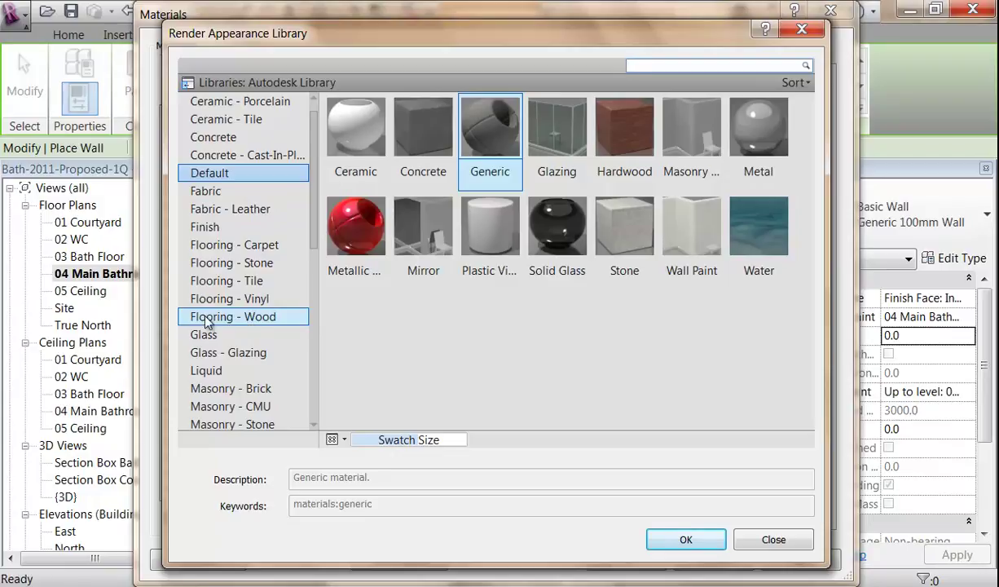
{"action": "left_click", "coordinate": [239, 321]}
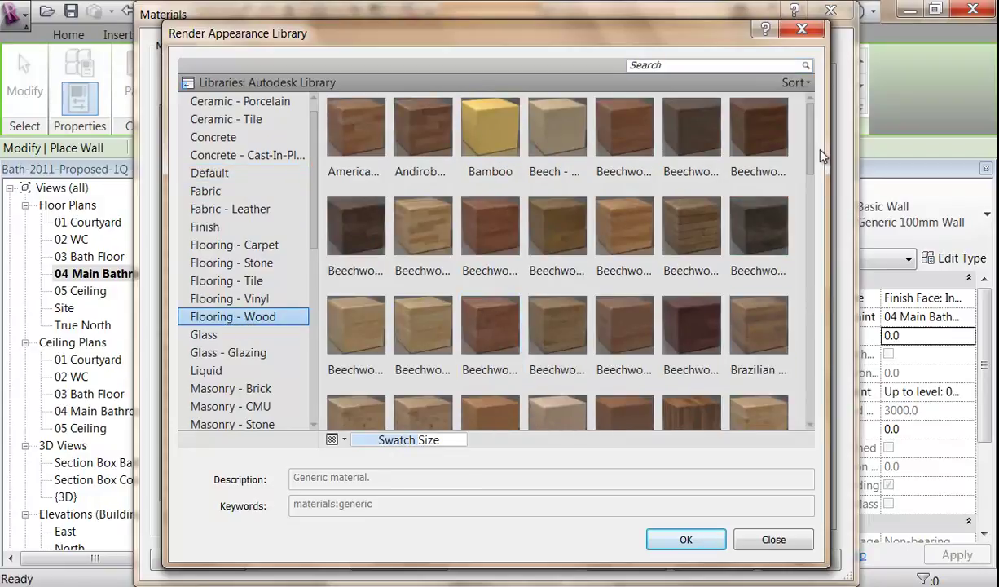
{"action": "mouse_move", "coordinate": [314, 208]}
{"action": "left_mouse_down"}
{"action": "mouse_move", "coordinate": [310, 401]}
{"action": "mouse_move", "coordinate": [313, 220]}
{"action": "left_mouse_up"}
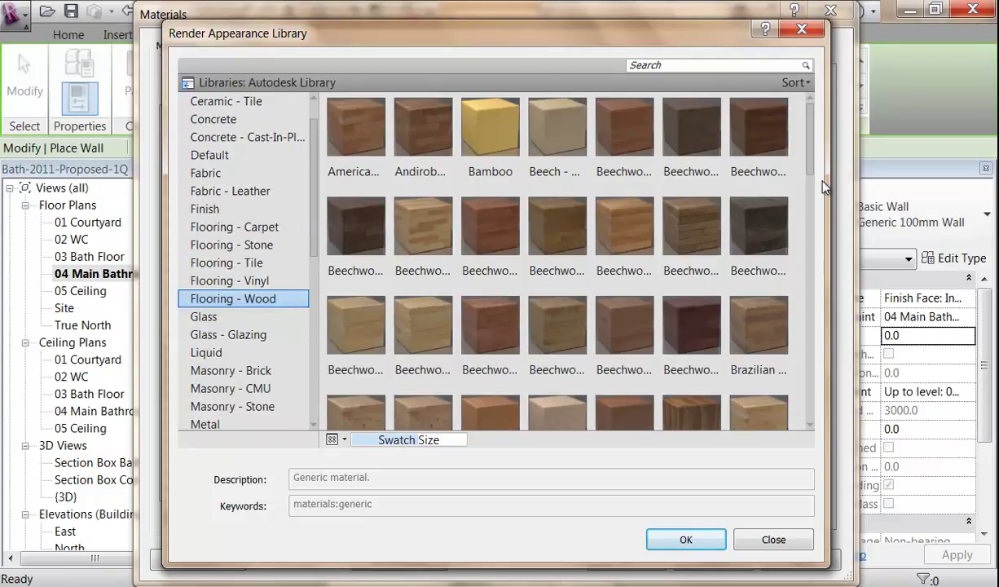
{"action": "left_click_drag", "start_coordinate": [809, 161], "coordinate": [813, 196]}
{"action": "left_click", "coordinate": [702, 259]}
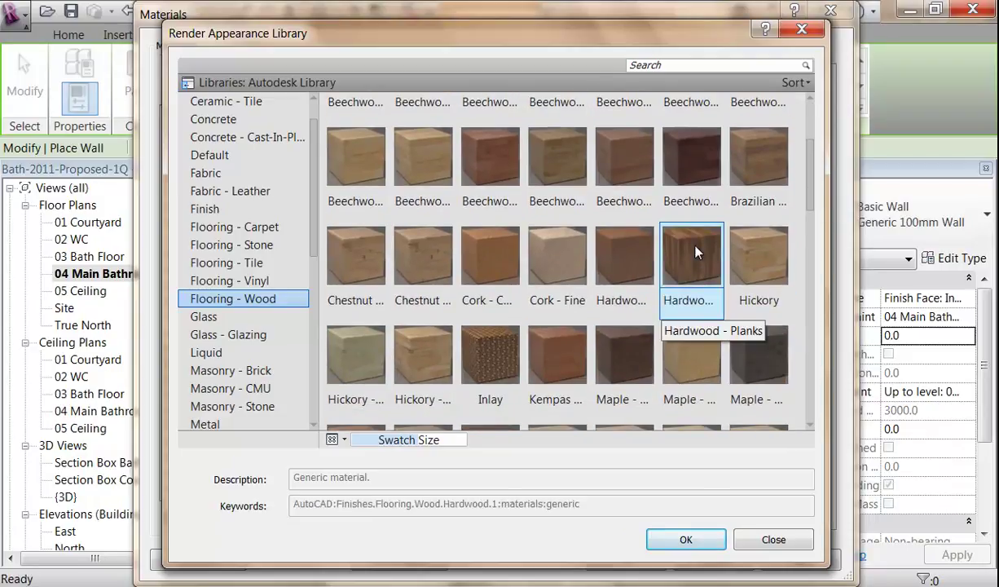
{"action": "left_click", "coordinate": [683, 539]}
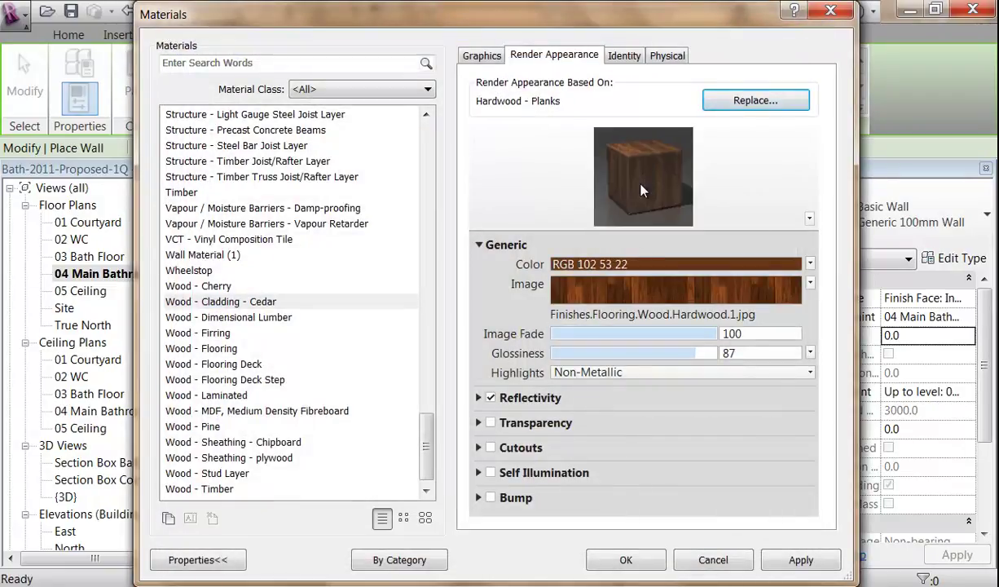
Step: Take the cedar material's shading colour from its render appearance, switch that link off and lighten the colour to RGB 174-142-119
{"action": "left_click", "coordinate": [481, 56]}
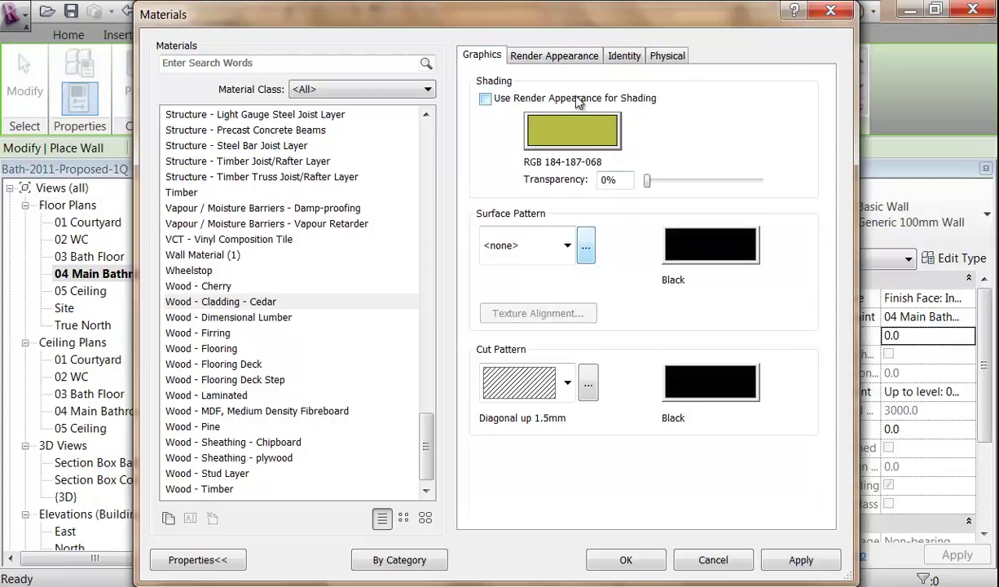
{"action": "left_click", "coordinate": [485, 99]}
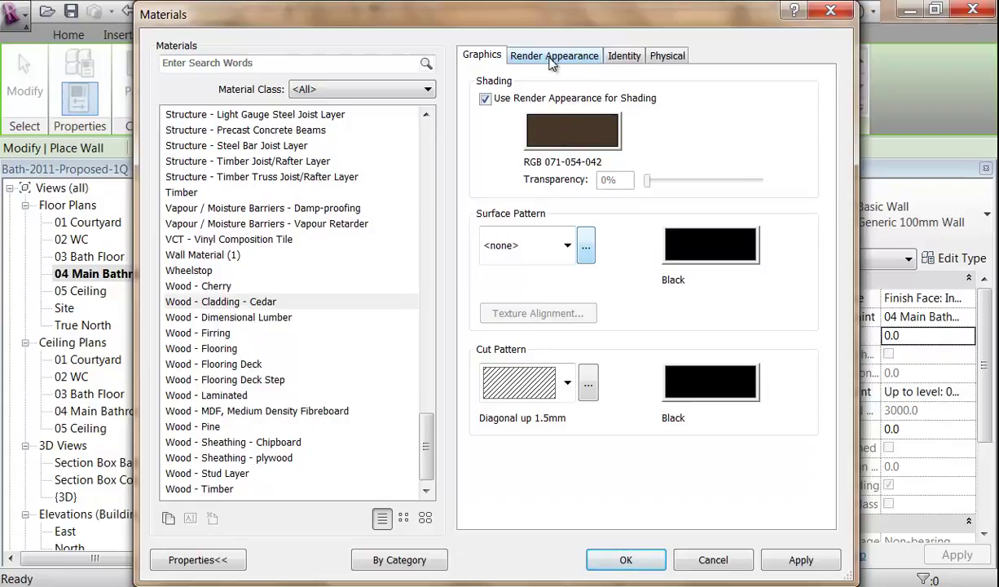
{"action": "left_click", "coordinate": [485, 100]}
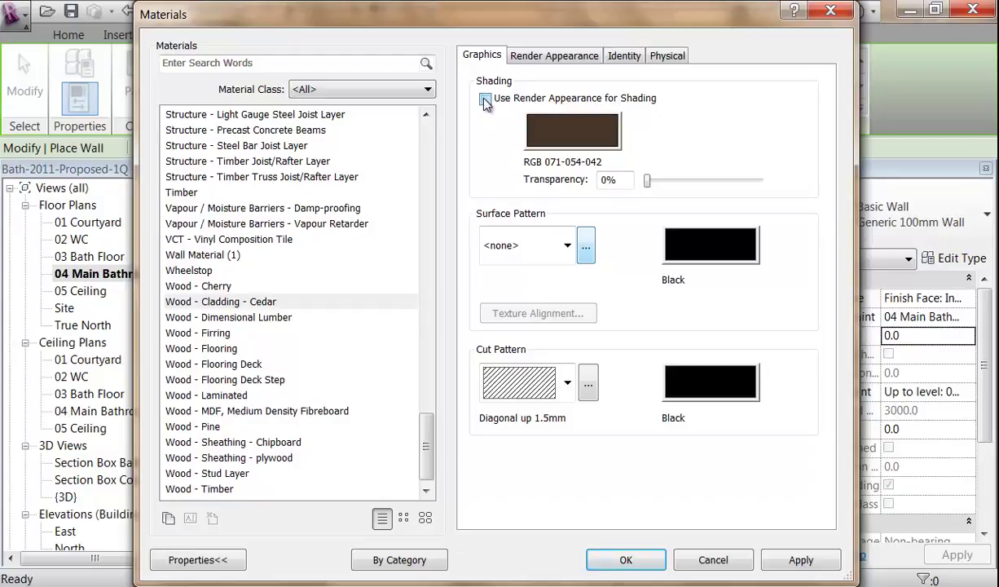
{"action": "left_click", "coordinate": [579, 145]}
{"action": "left_click_drag", "start_coordinate": [706, 289], "coordinate": [706, 231]}
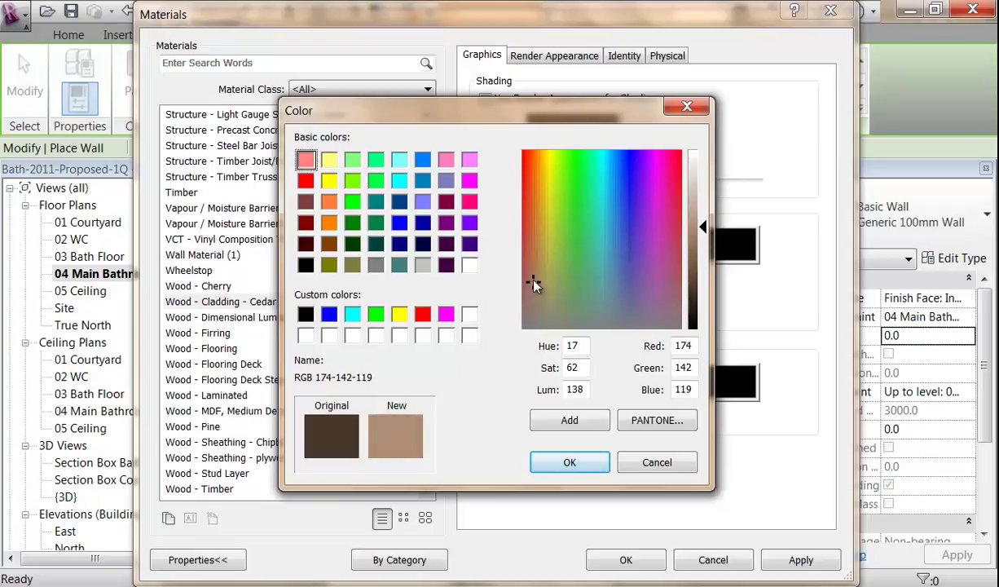
{"action": "left_click", "coordinate": [569, 462]}
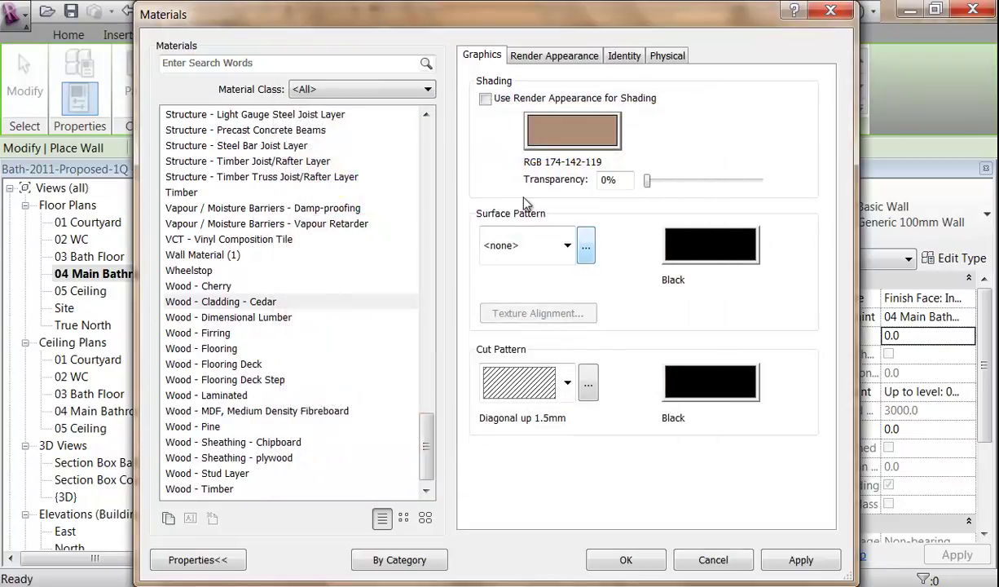
{"action": "left_click", "coordinate": [567, 255]}
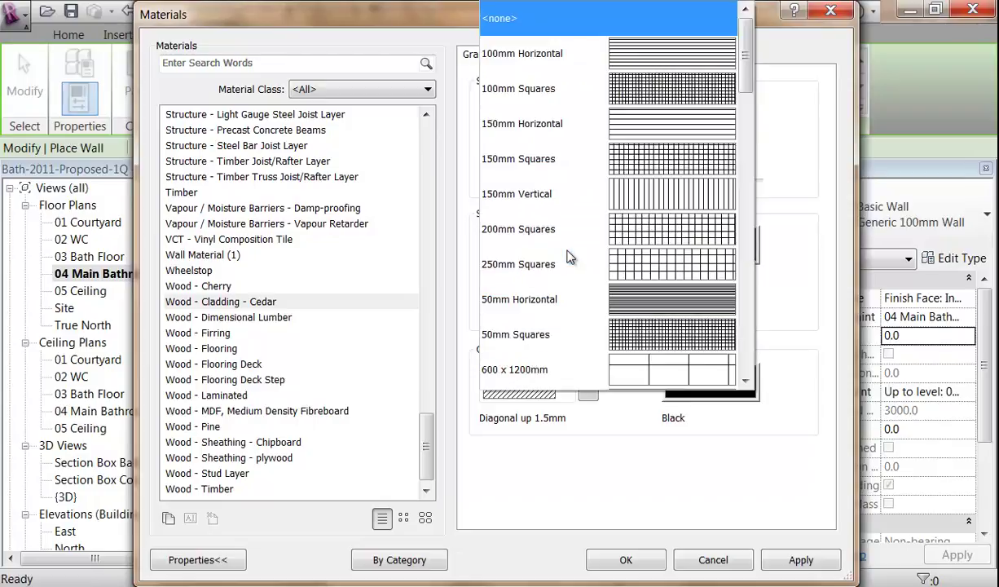
{"action": "scroll", "coordinate": [570, 258], "scroll_direction": "down", "scroll_amount": 1}
{"action": "left_click", "coordinate": [581, 480]}
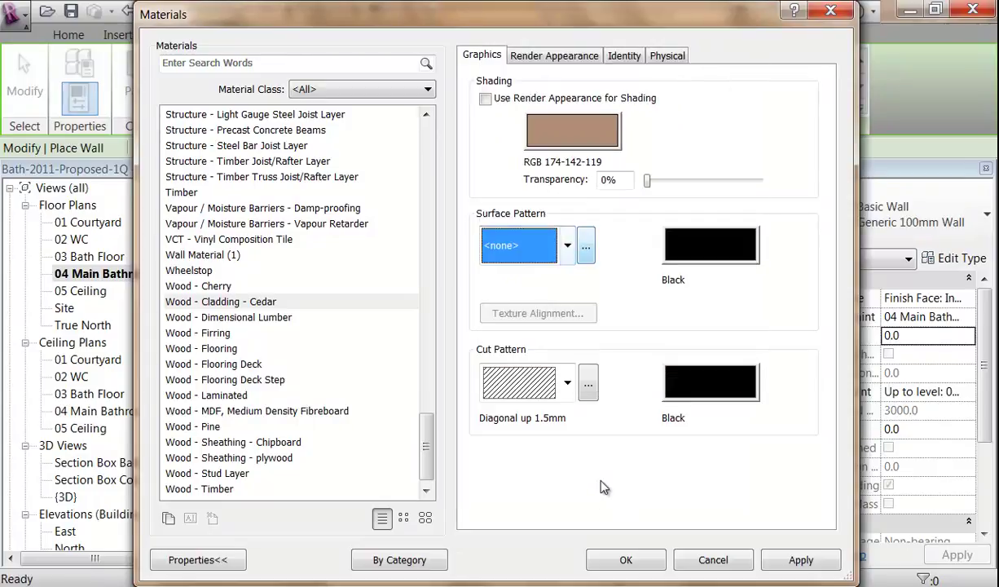
Step: Open the fill patterns for the cedar material's surface pattern and show the model patterns
{"action": "left_click", "coordinate": [586, 249]}
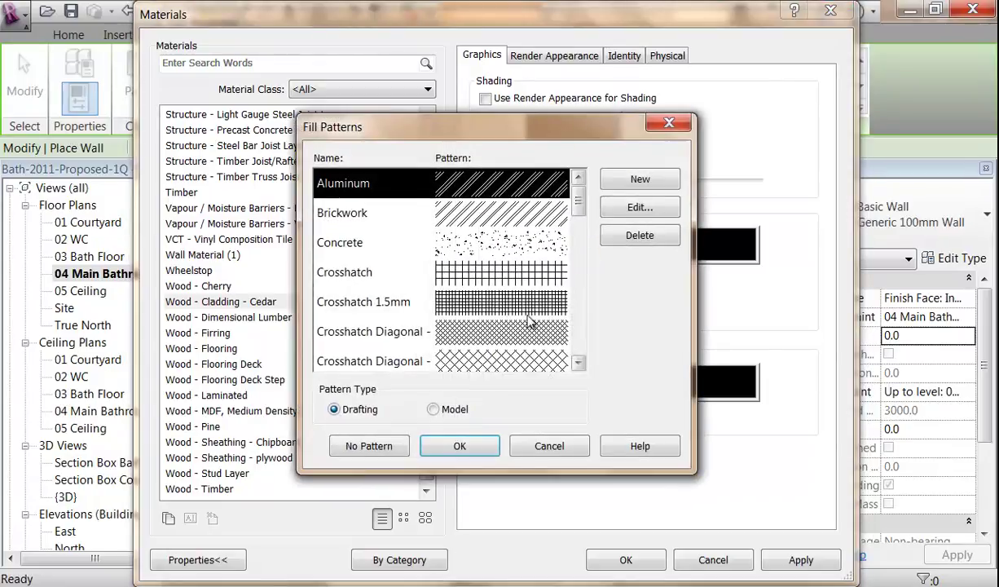
{"action": "left_click", "coordinate": [433, 410]}
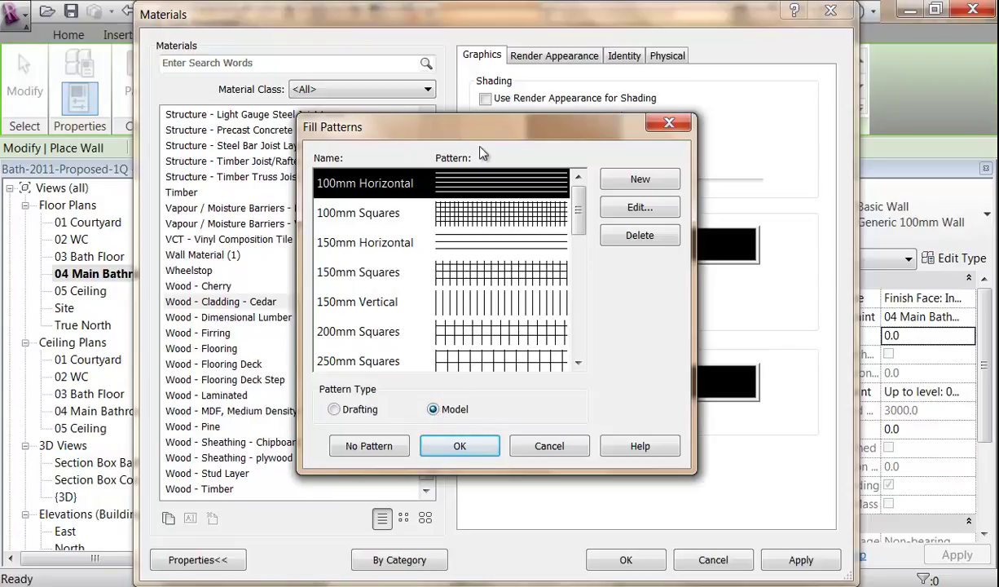
{"action": "left_click_drag", "start_coordinate": [453, 132], "coordinate": [230, 141]}
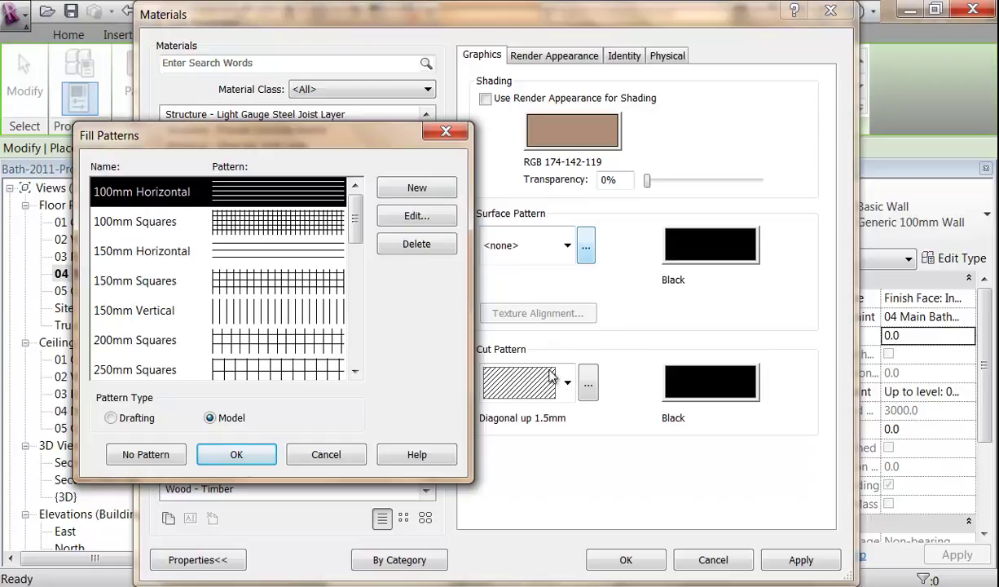
{"action": "left_click_drag", "start_coordinate": [483, 109], "coordinate": [390, 116]}
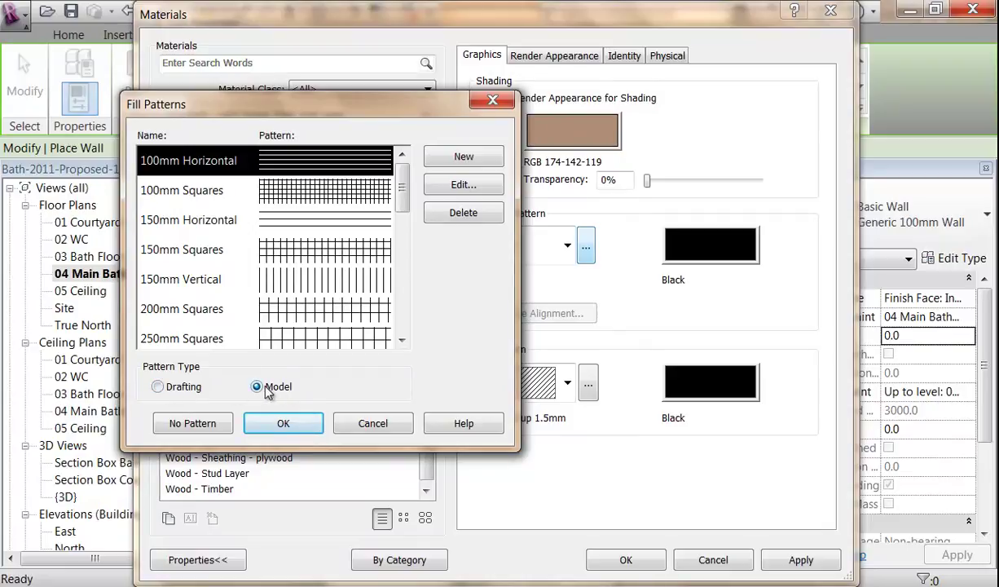
Step: Try to create a parallel-line model pattern named 75mm Vertical with a 90° line angle and 75 mm line spacing
{"action": "left_click", "coordinate": [441, 163]}
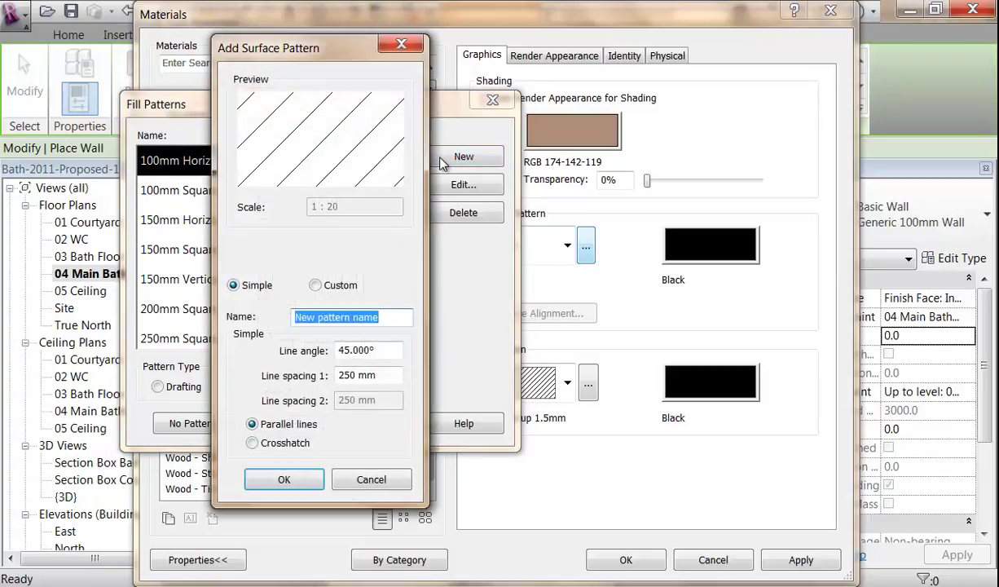
{"action": "type", "text": "7"}
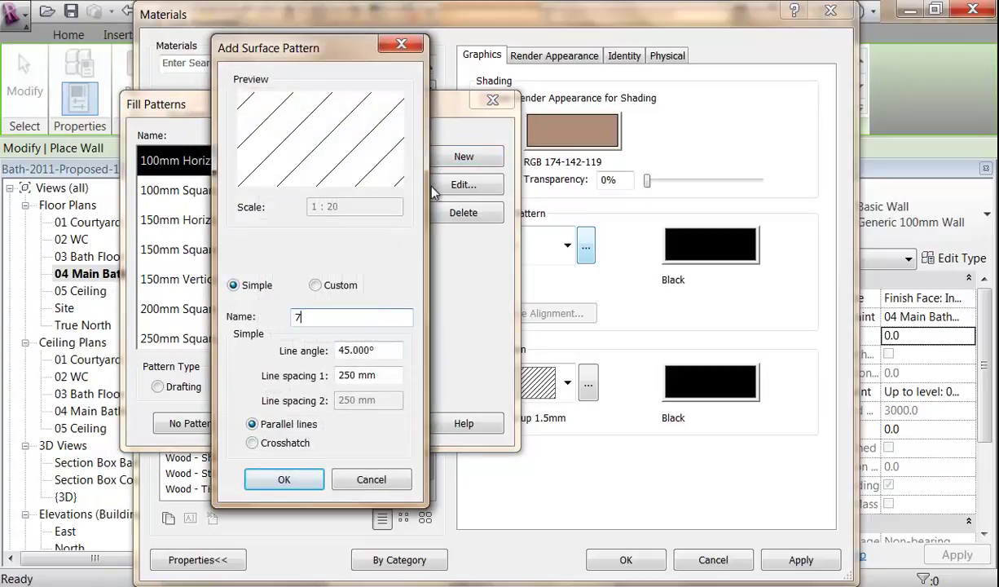
{"action": "type", "text": "5mm Vertical"}
{"action": "double_click", "coordinate": [386, 350]}
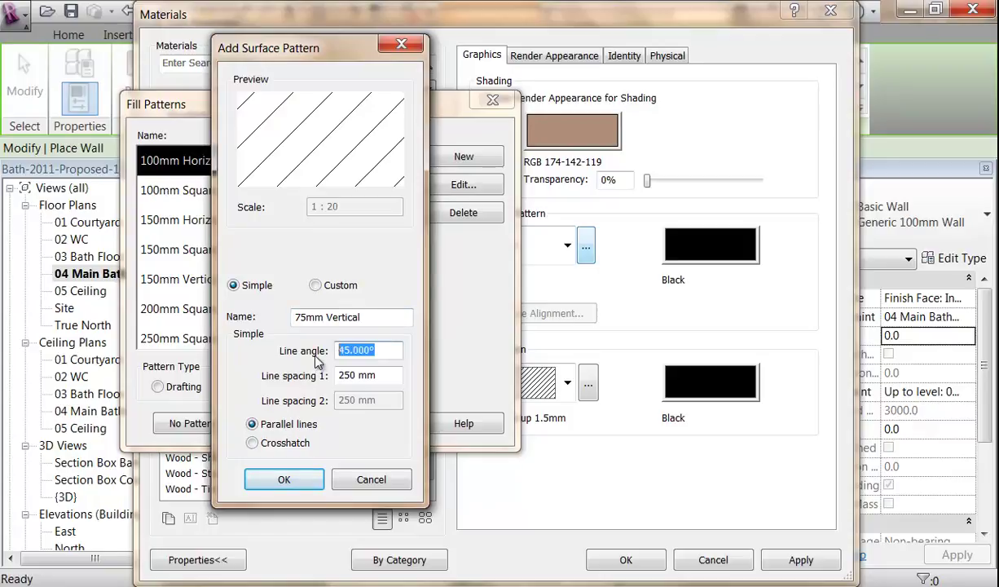
{"action": "type", "text": "90"}
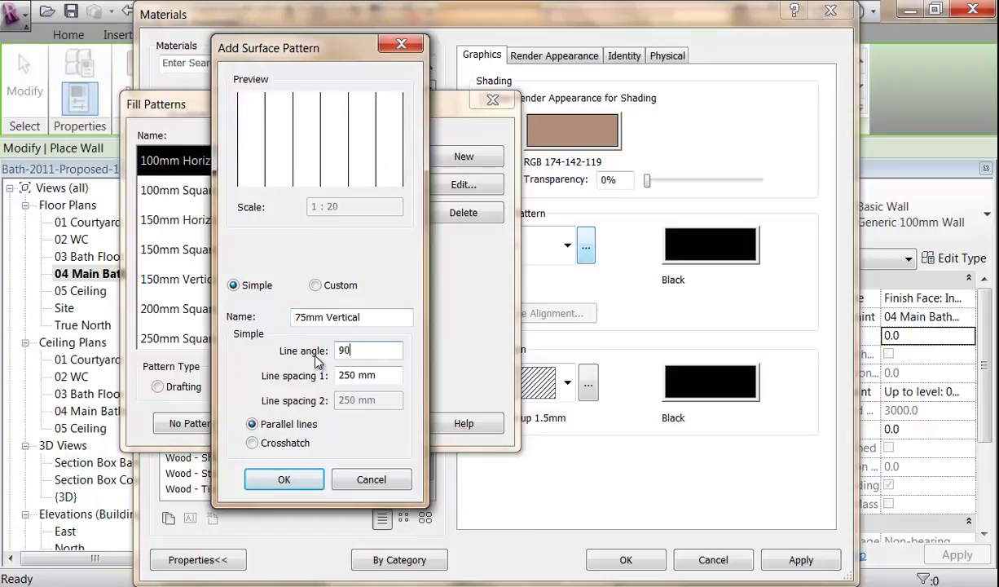
{"action": "double_click", "coordinate": [356, 377]}
{"action": "type", "text": "75"}
{"action": "left_click", "coordinate": [383, 351]}
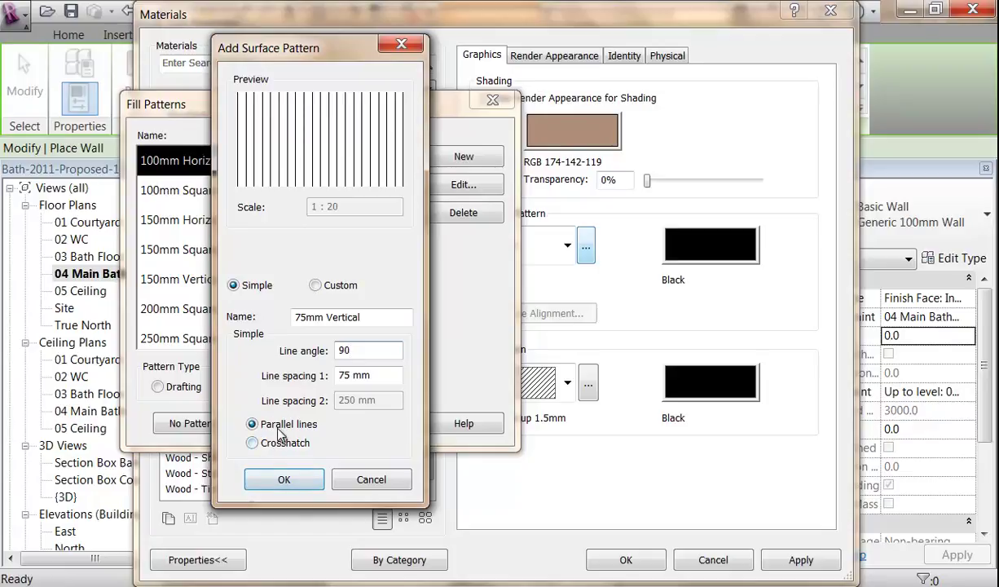
{"action": "left_click", "coordinate": [274, 481]}
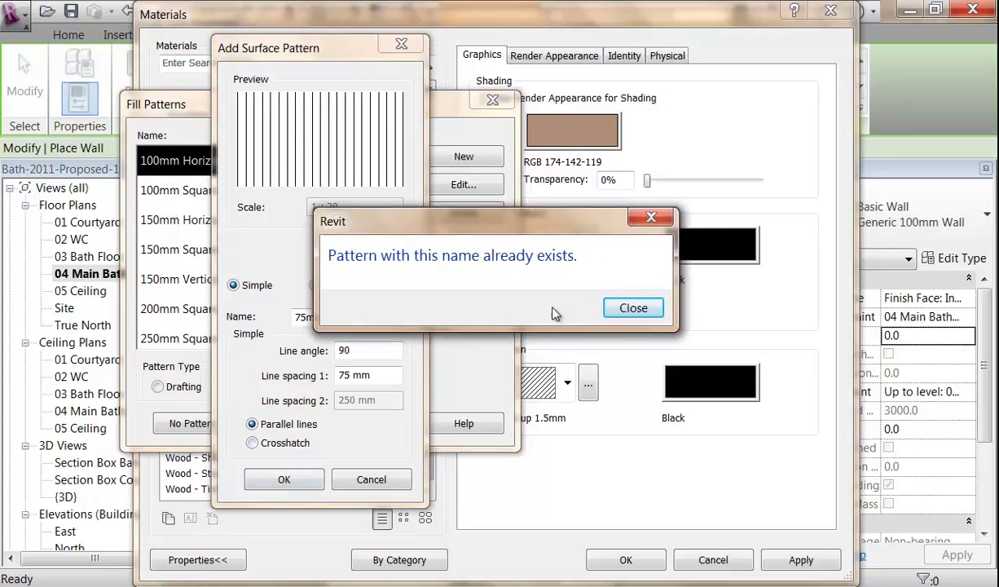
{"action": "left_click", "coordinate": [633, 311]}
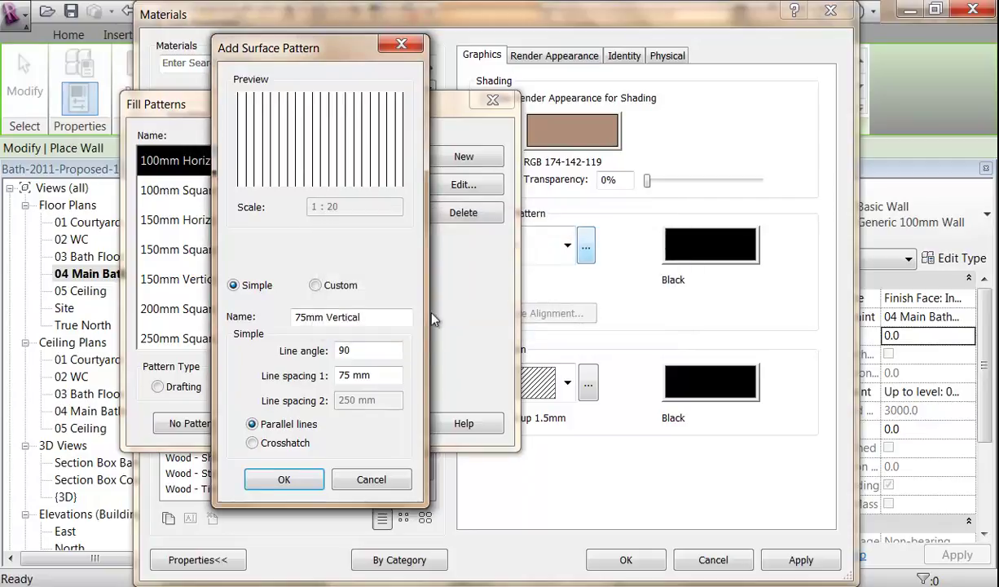
{"action": "left_click", "coordinate": [371, 484]}
Step: Assign the existing 75mm vertical model pattern as the cedar surface pattern and accept the material and wall layer structure
{"action": "left_click_drag", "start_coordinate": [403, 187], "coordinate": [411, 276]}
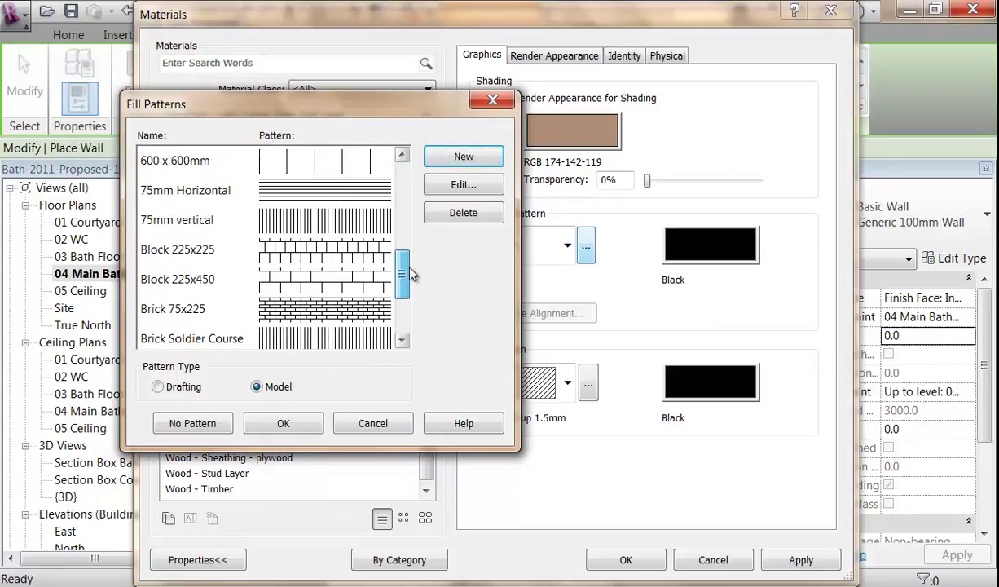
{"action": "left_click", "coordinate": [163, 220]}
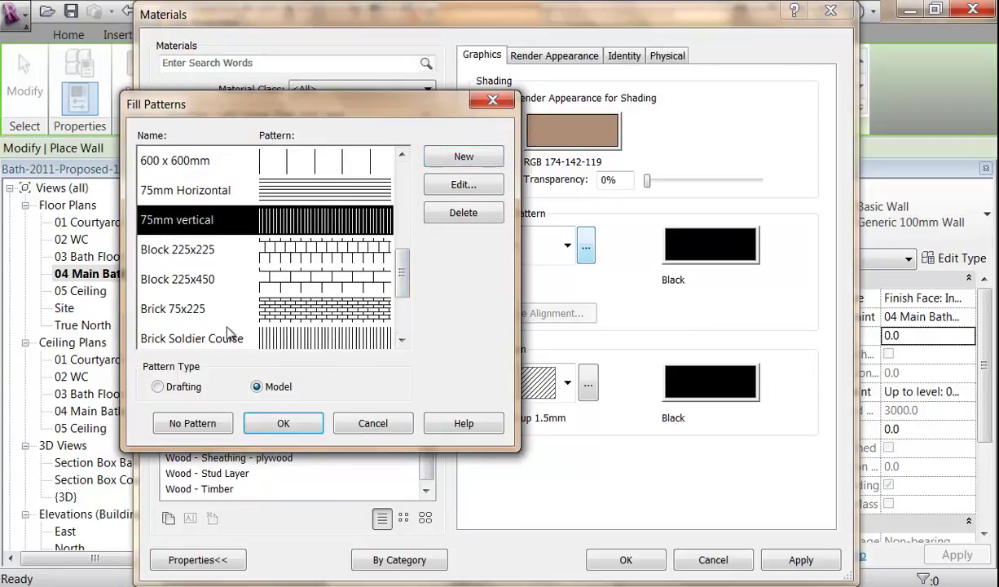
{"action": "left_click", "coordinate": [264, 425]}
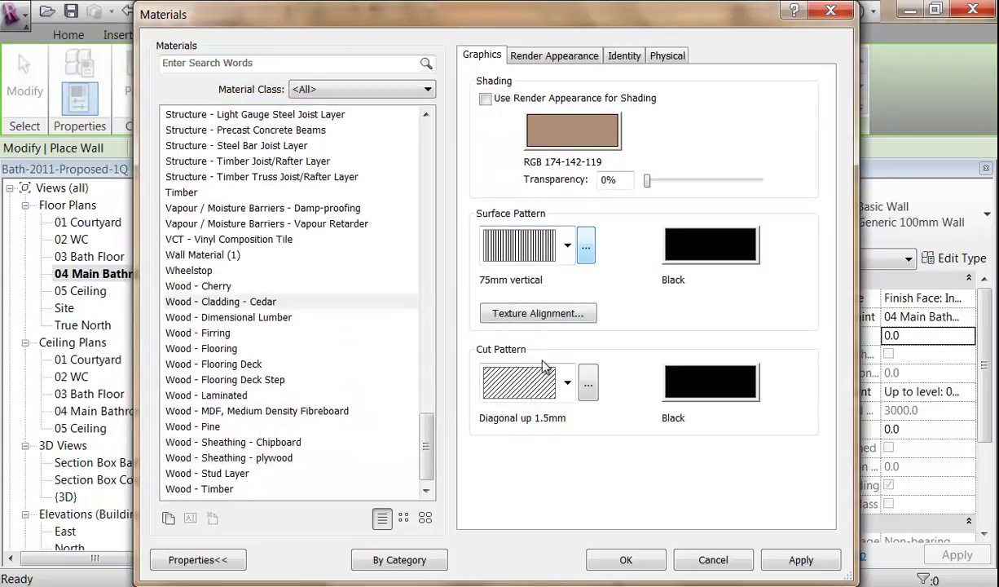
{"action": "left_click", "coordinate": [625, 560]}
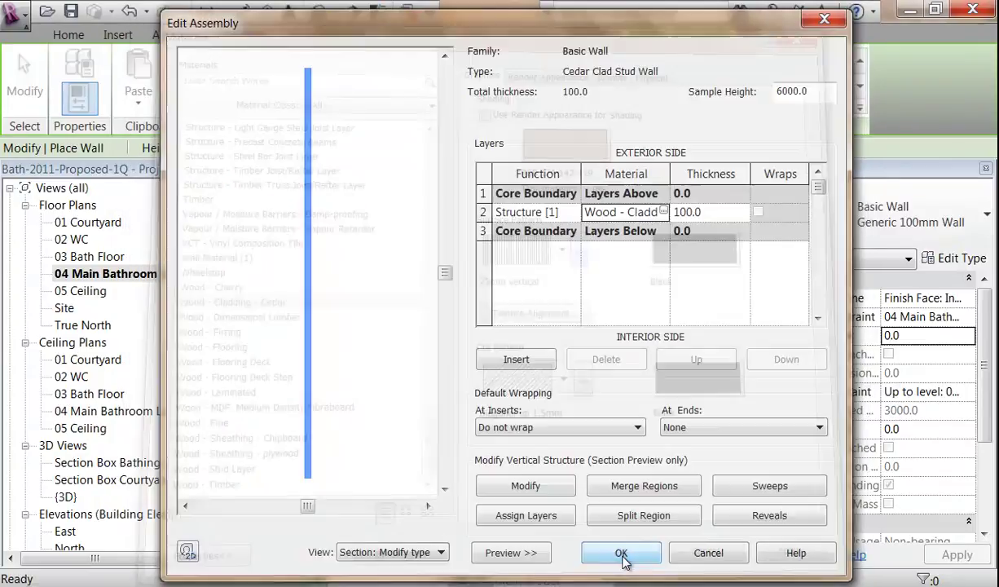
{"action": "left_click", "coordinate": [615, 553]}
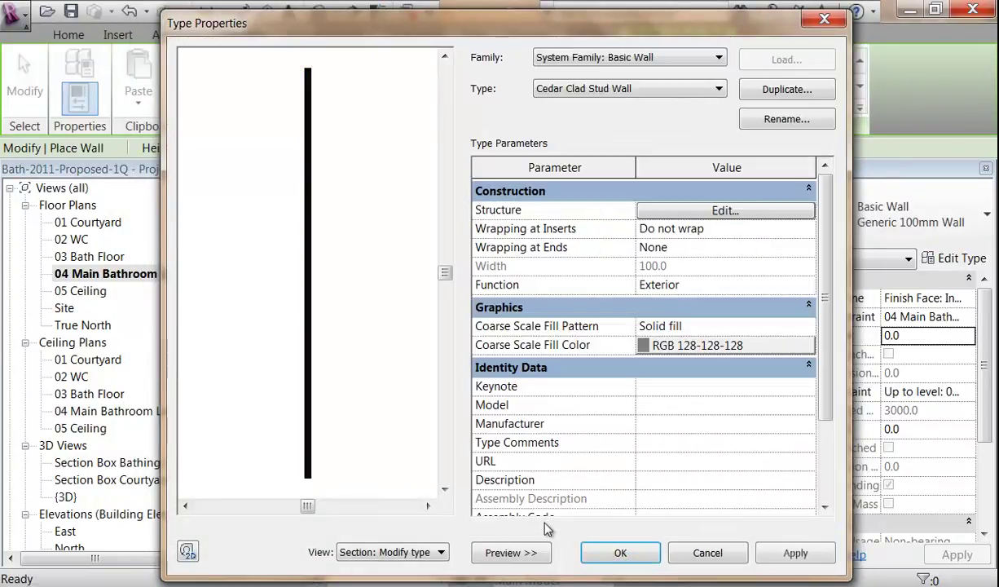
Step: Draw a horizontal Cedar Clad Stud Wall about 2650 mm long into the bathroom from the end wall, just above its door
{"action": "left_click", "coordinate": [618, 551]}
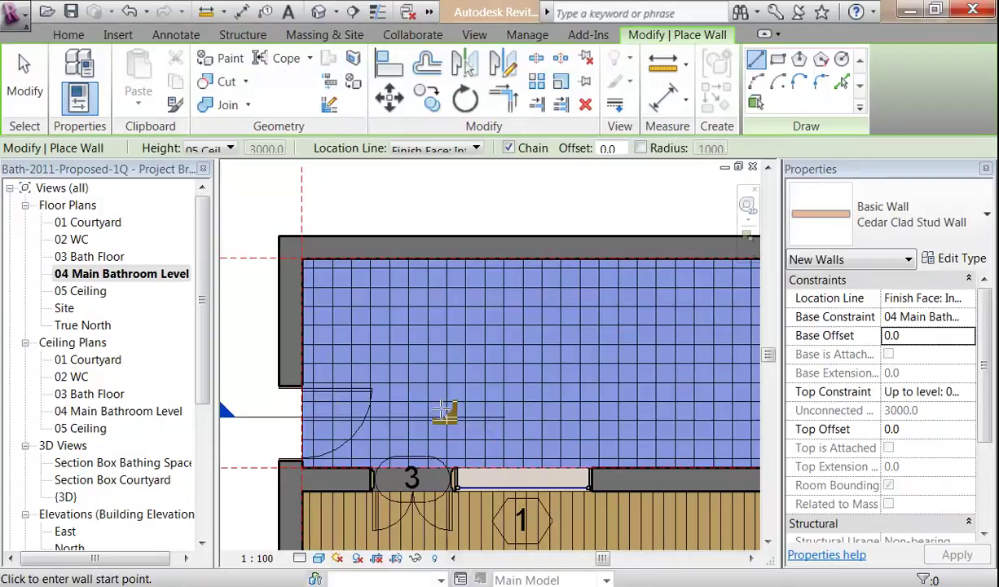
{"action": "scroll", "coordinate": [364, 341], "scroll_direction": "up", "scroll_amount": 3}
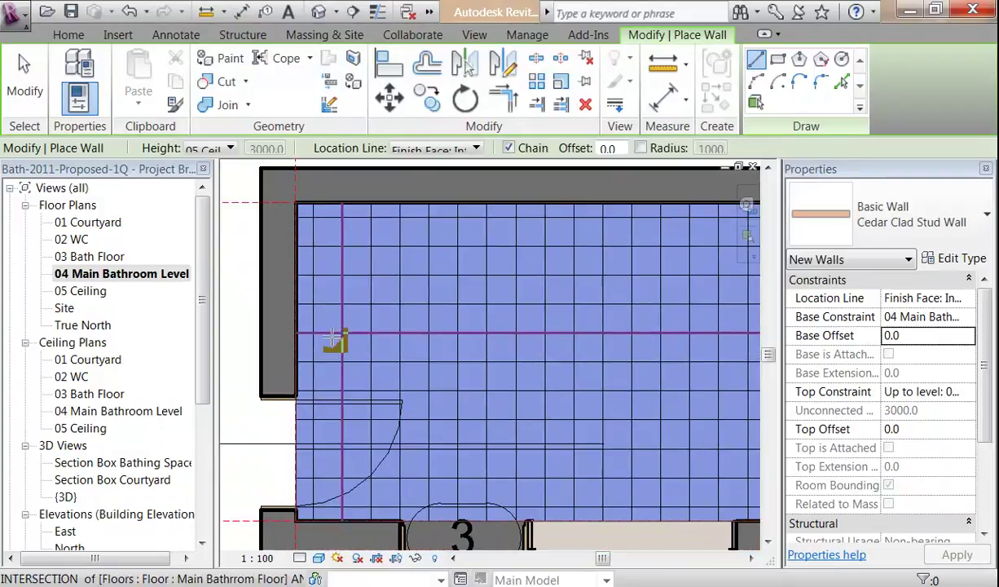
{"action": "left_click", "coordinate": [293, 327]}
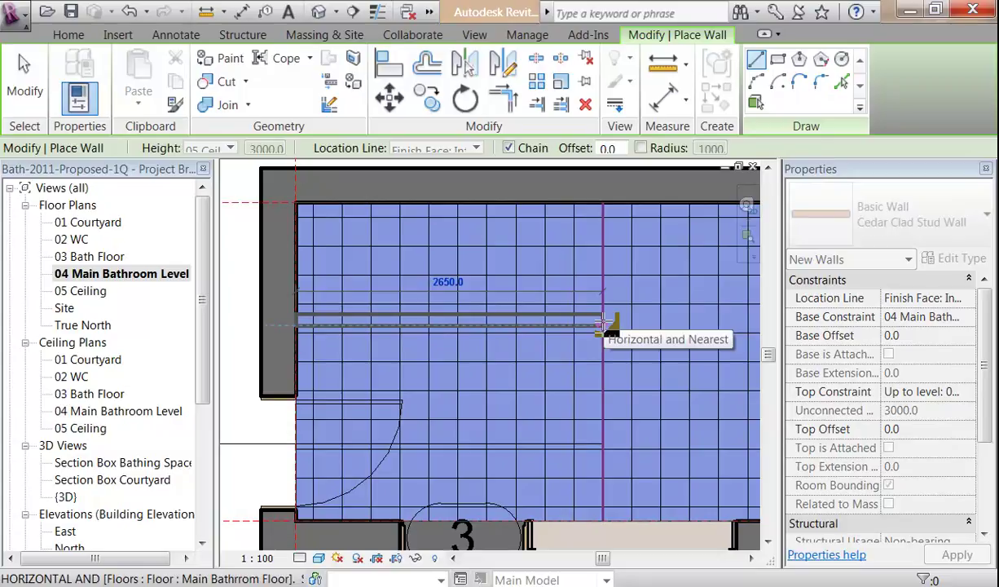
{"action": "left_click", "coordinate": [602, 325]}
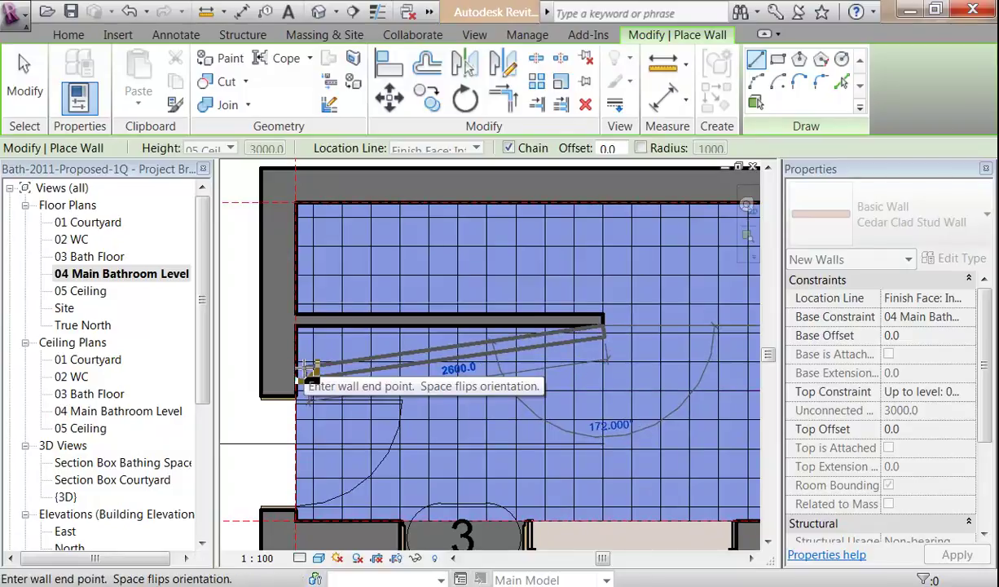
{"action": "key", "text": "Escape"}
{"action": "key", "text": "Escape"}
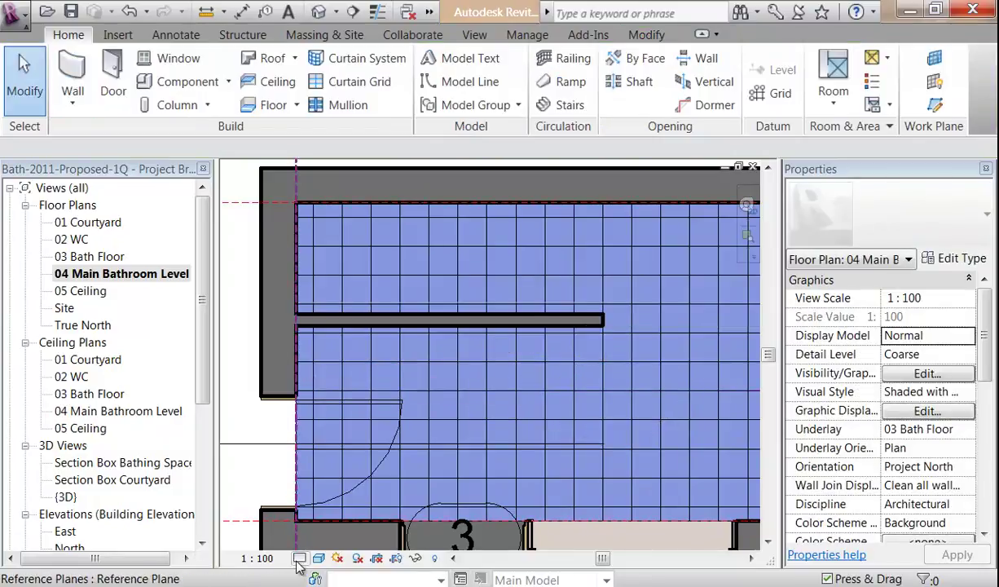
Step: Check the new stud wall's layers in plan at Fine detail level and return the view to Coarse
{"action": "left_click", "coordinate": [299, 558]}
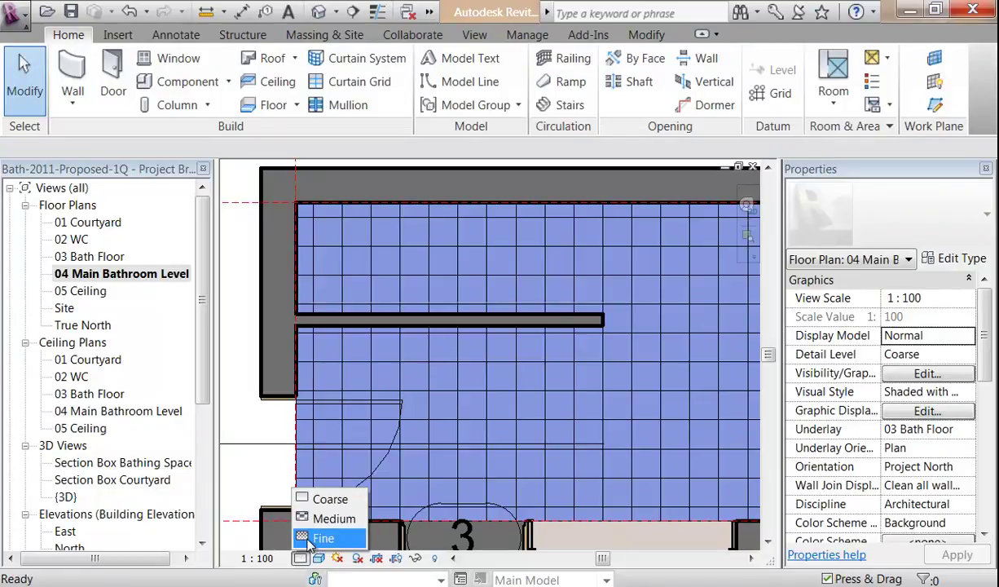
{"action": "left_click", "coordinate": [309, 541]}
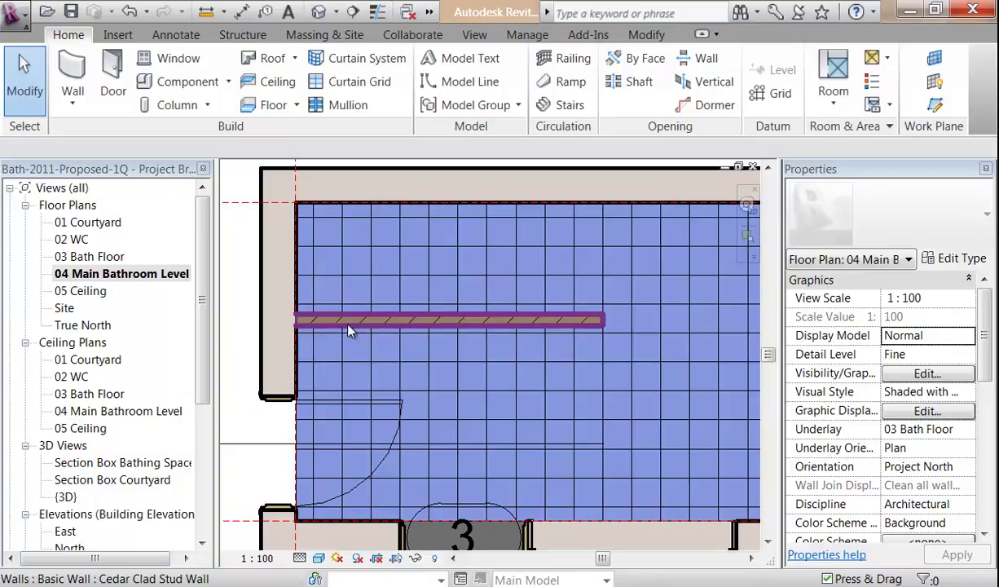
{"action": "left_click", "coordinate": [301, 557]}
{"action": "left_click", "coordinate": [322, 499]}
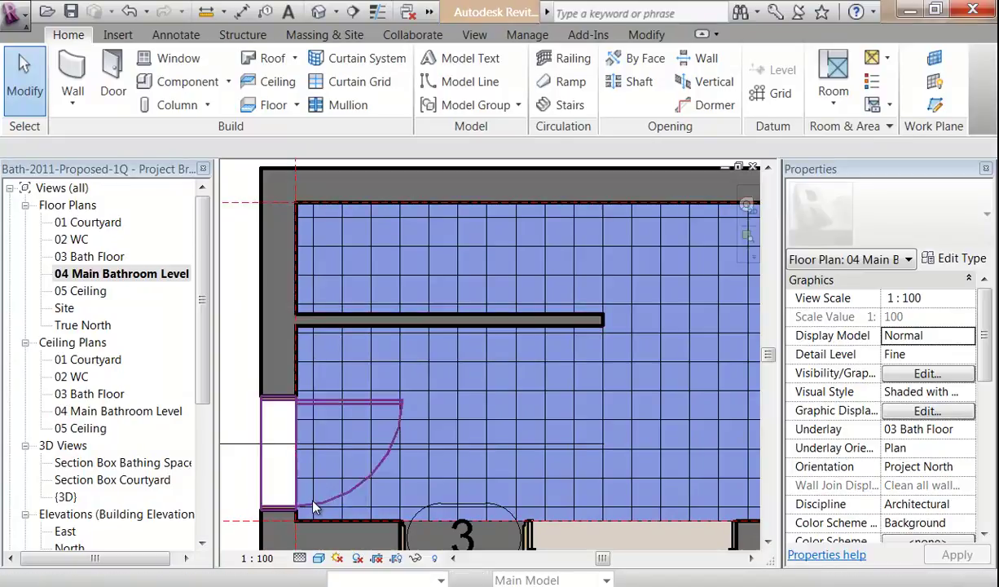
Step: Set the Cedar Clad Stud Wall type's coarse scale fill colour to a brownish RGB 159-151-123
{"action": "left_click", "coordinate": [342, 320]}
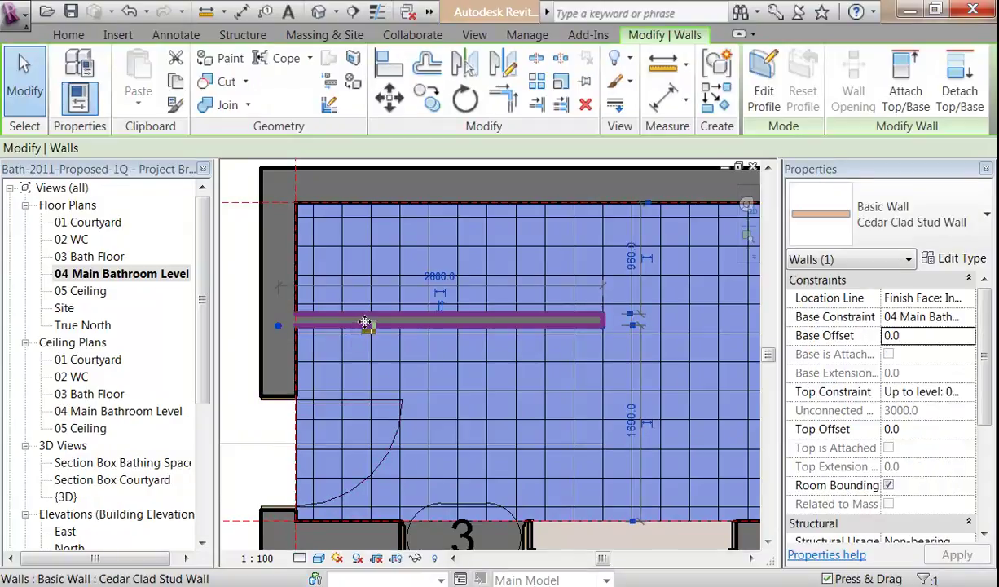
{"action": "left_click", "coordinate": [953, 259]}
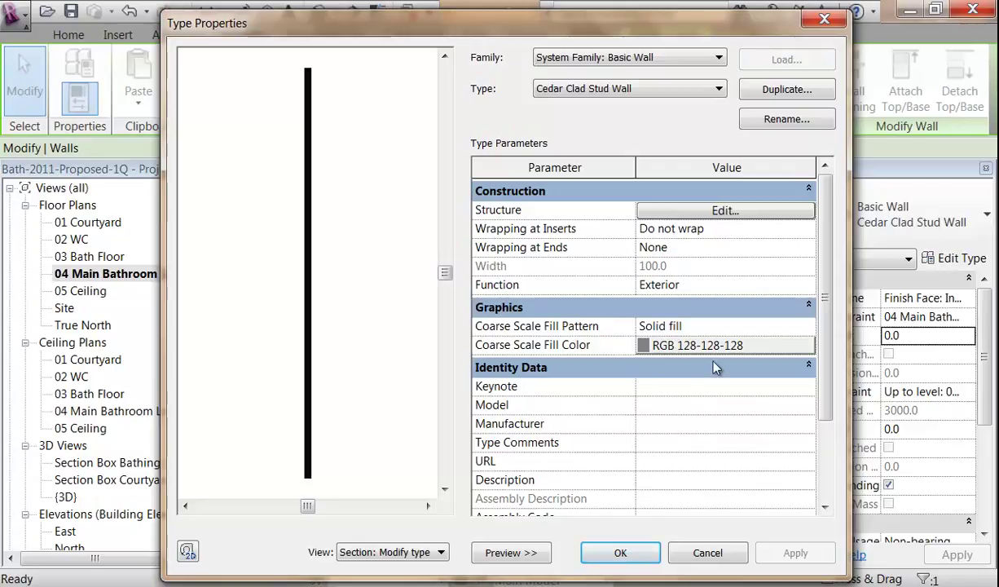
{"action": "left_click", "coordinate": [692, 349]}
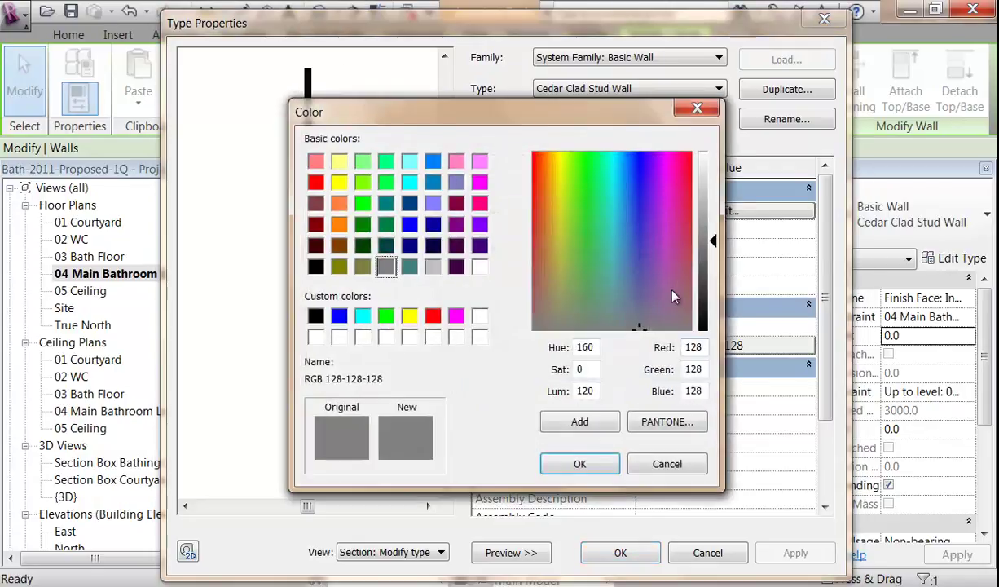
{"action": "left_click", "coordinate": [554, 307]}
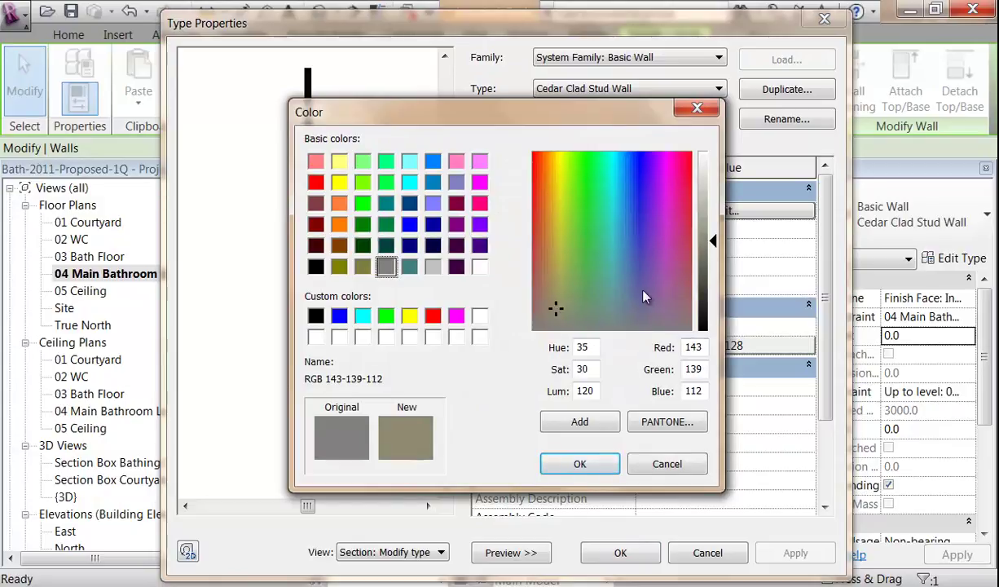
{"action": "mouse_move", "coordinate": [713, 241]}
{"action": "left_mouse_down"}
{"action": "mouse_move", "coordinate": [713, 202]}
{"action": "mouse_move", "coordinate": [714, 264]}
{"action": "mouse_move", "coordinate": [714, 236]}
{"action": "left_mouse_up"}
{"action": "left_click_drag", "start_coordinate": [555, 308], "coordinate": [553, 302]}
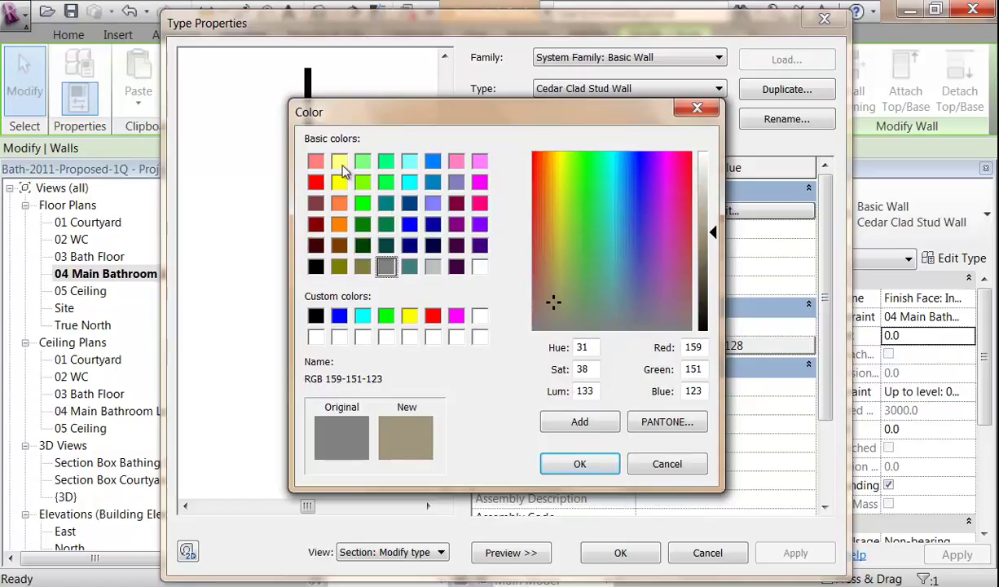
{"action": "left_click", "coordinate": [580, 464]}
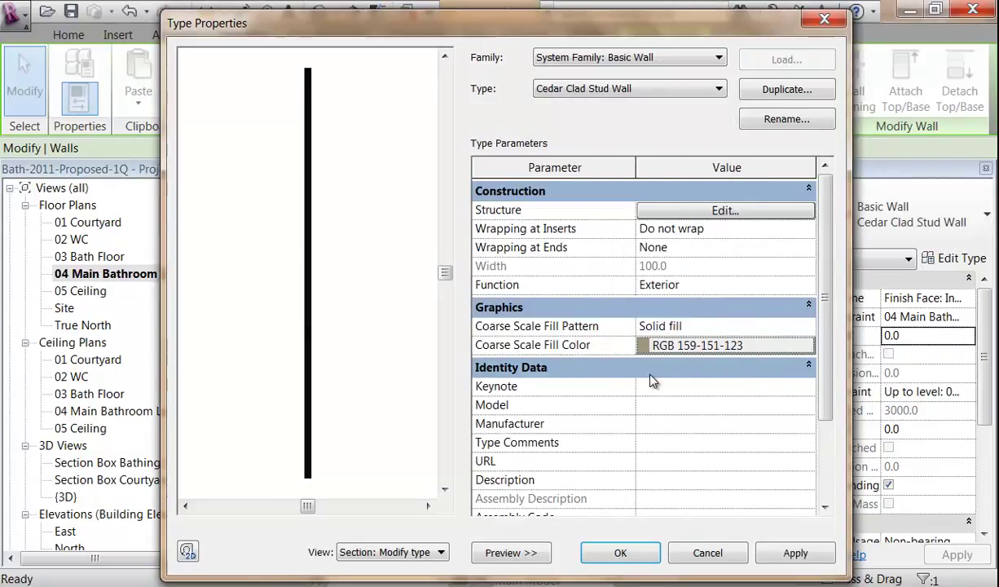
{"action": "left_click", "coordinate": [618, 553]}
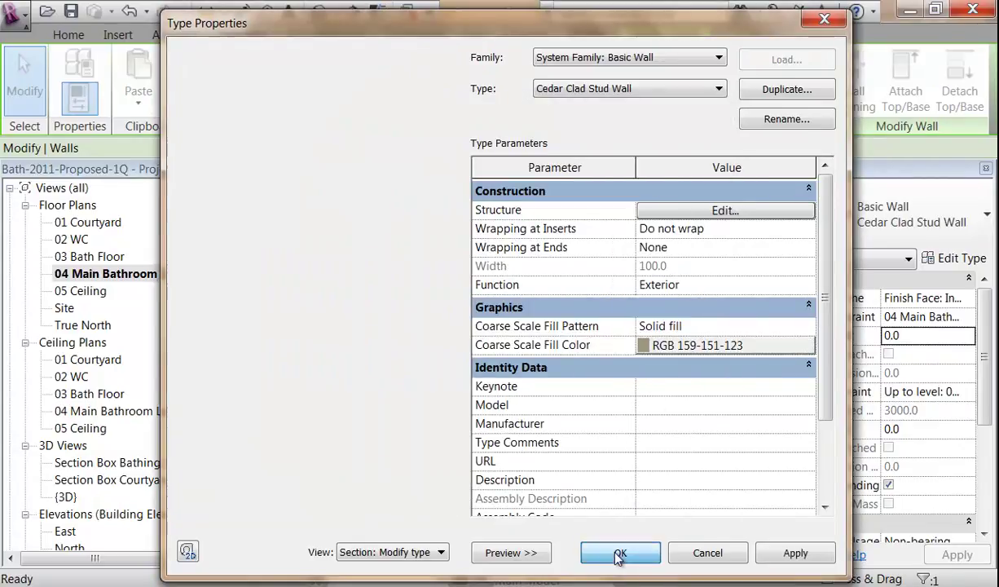
Step: Examine the stud wall's coarse fill and its junction with the end wall, comparing the Coarse and Fine detail levels
{"action": "scroll", "coordinate": [281, 326], "scroll_direction": "up", "scroll_amount": 3}
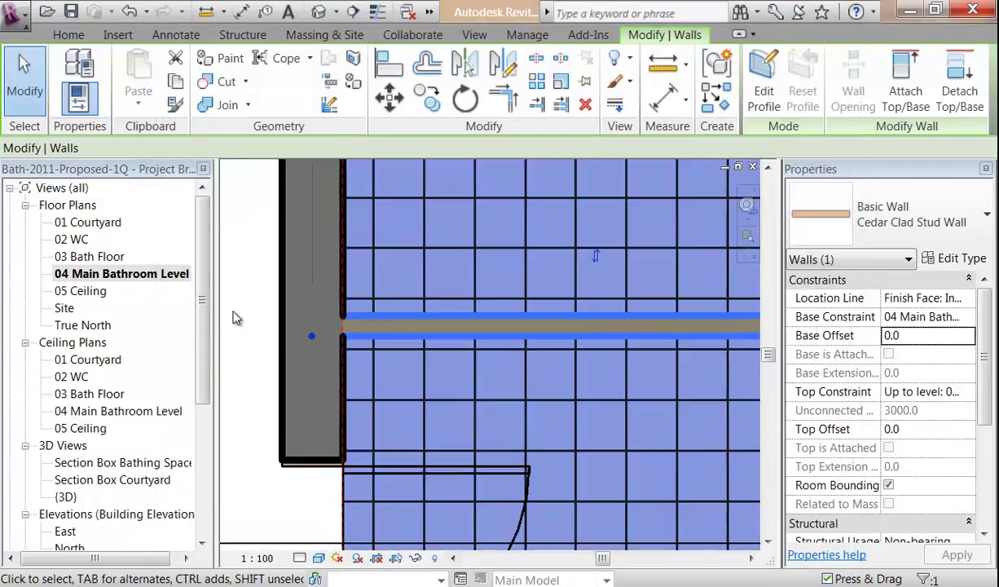
{"action": "left_click", "coordinate": [248, 317]}
{"action": "scroll", "coordinate": [249, 318], "scroll_direction": "up", "scroll_amount": 1}
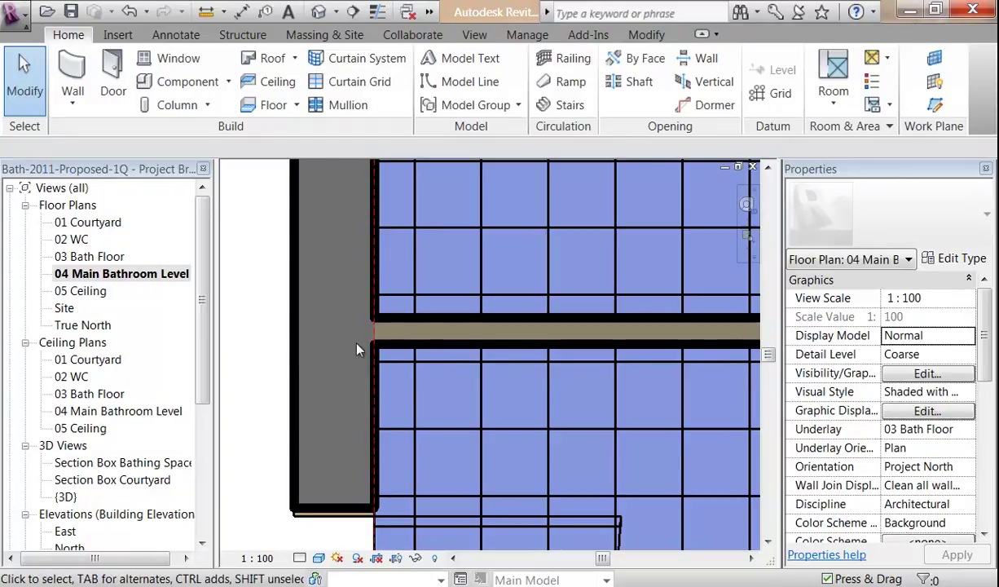
{"action": "scroll", "coordinate": [289, 320], "scroll_direction": "up", "scroll_amount": 2}
{"action": "scroll", "coordinate": [260, 367], "scroll_direction": "down", "scroll_amount": 6}
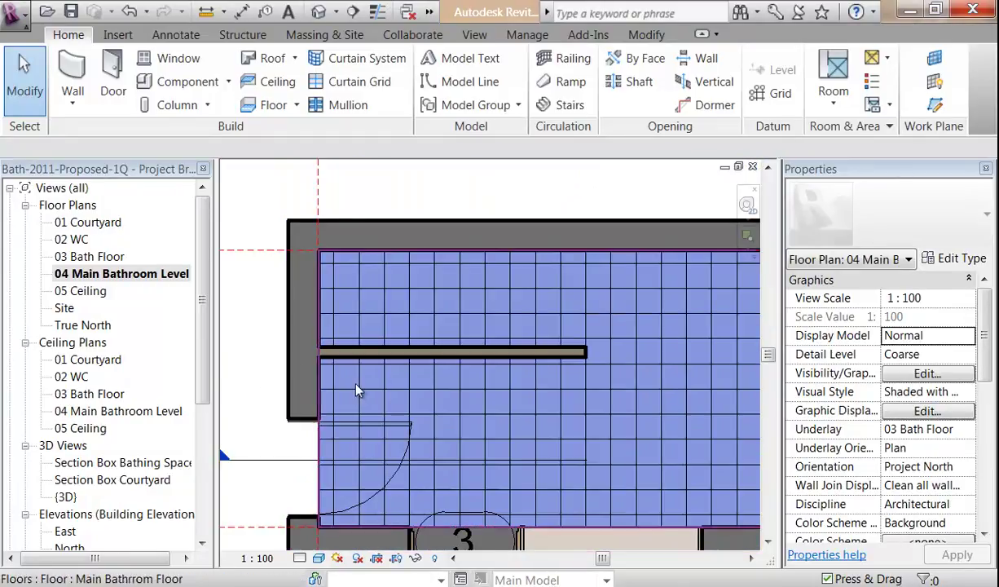
{"action": "left_click", "coordinate": [299, 557]}
{"action": "left_click", "coordinate": [306, 539]}
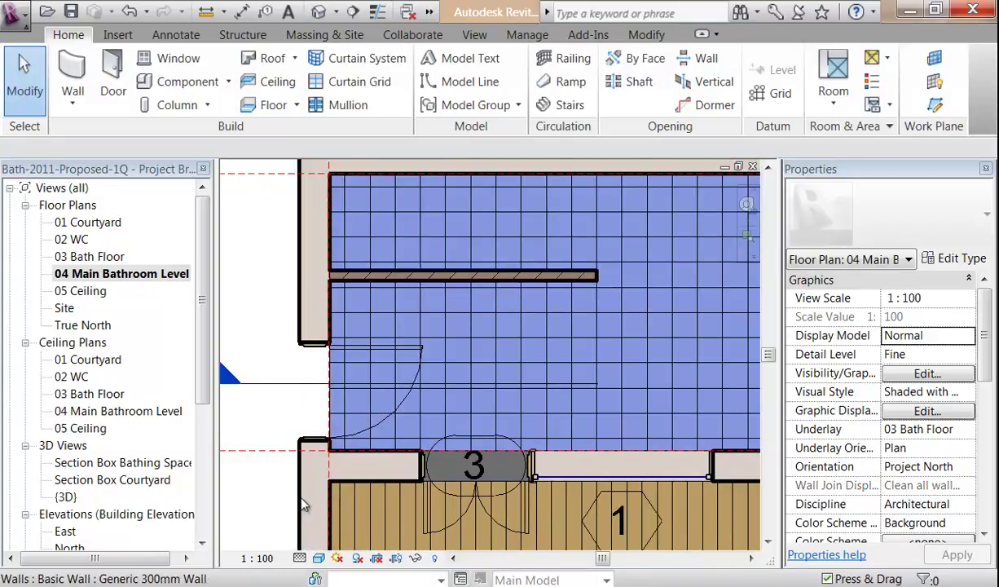
{"action": "left_click", "coordinate": [299, 557]}
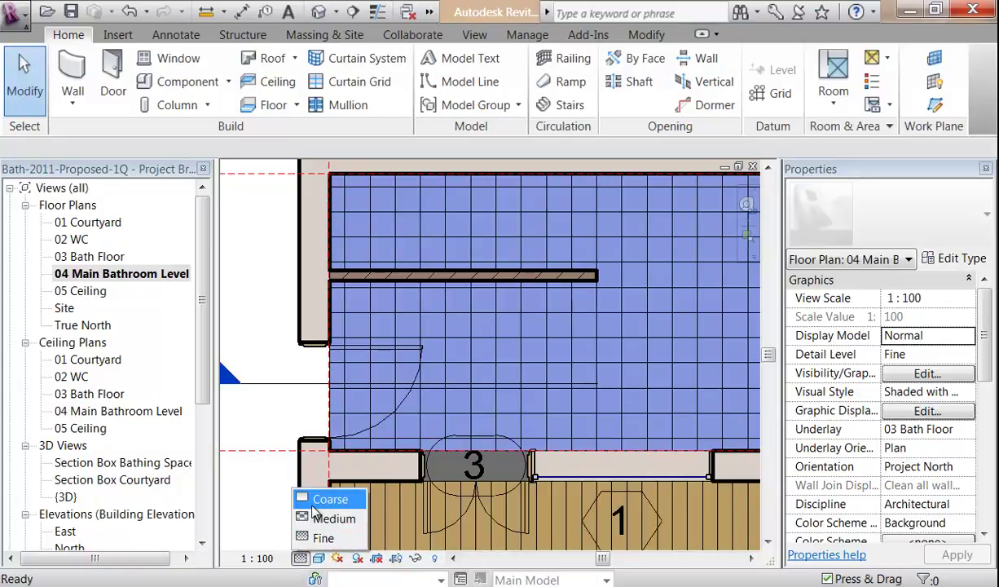
{"action": "left_click", "coordinate": [313, 502]}
{"action": "scroll", "coordinate": [244, 269], "scroll_direction": "down", "scroll_amount": 2}
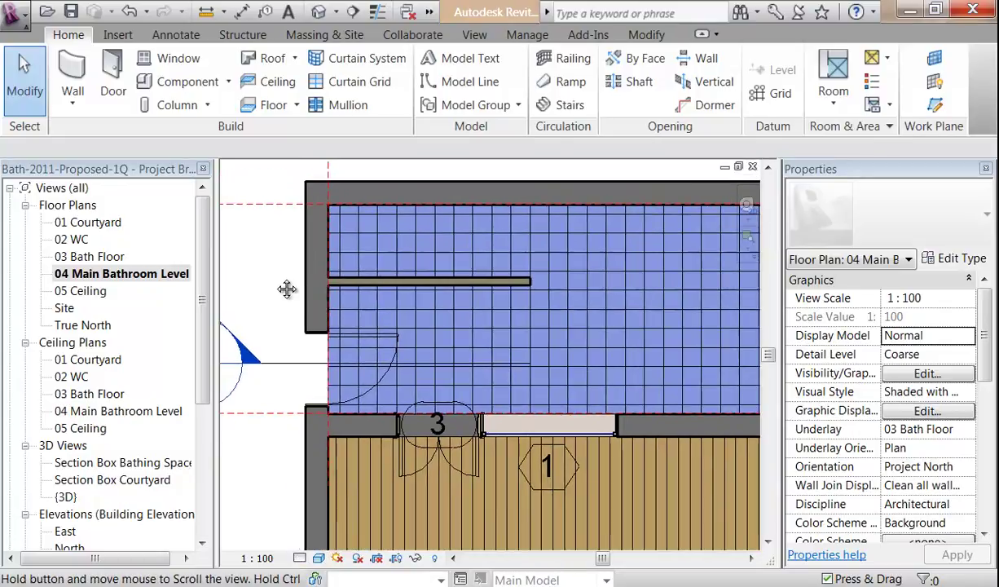
Step: Open the Section Box Courtyard 3D view and examine the vertical cedar cladding on the stud wall
{"action": "double_click", "coordinate": [92, 481]}
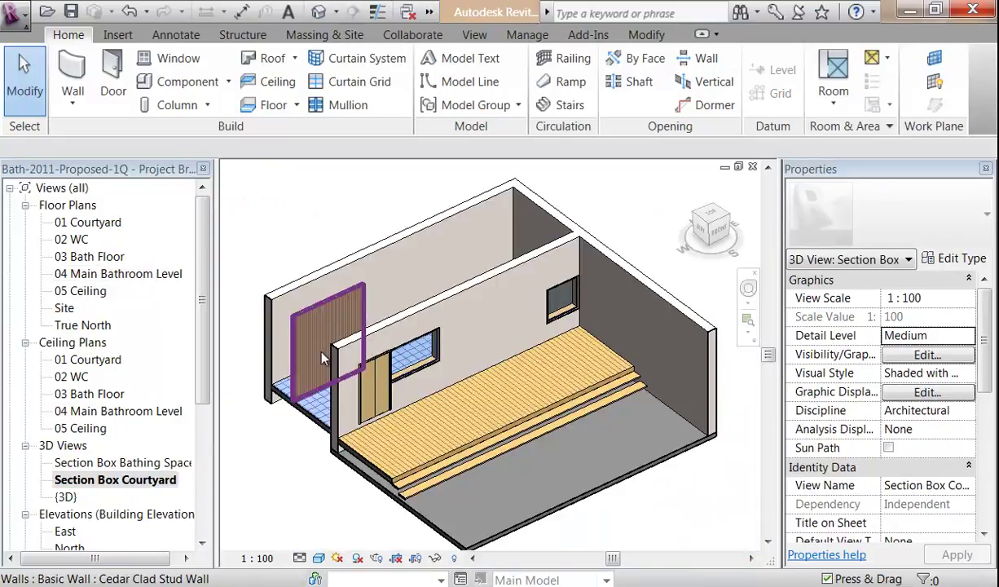
{"action": "scroll", "coordinate": [322, 359], "scroll_direction": "up", "scroll_amount": 5}
{"action": "middle_click_drag", "start_coordinate": [401, 363], "coordinate": [318, 273], "text": "shift"}
{"action": "scroll", "coordinate": [388, 266], "scroll_direction": "down", "scroll_amount": 1}
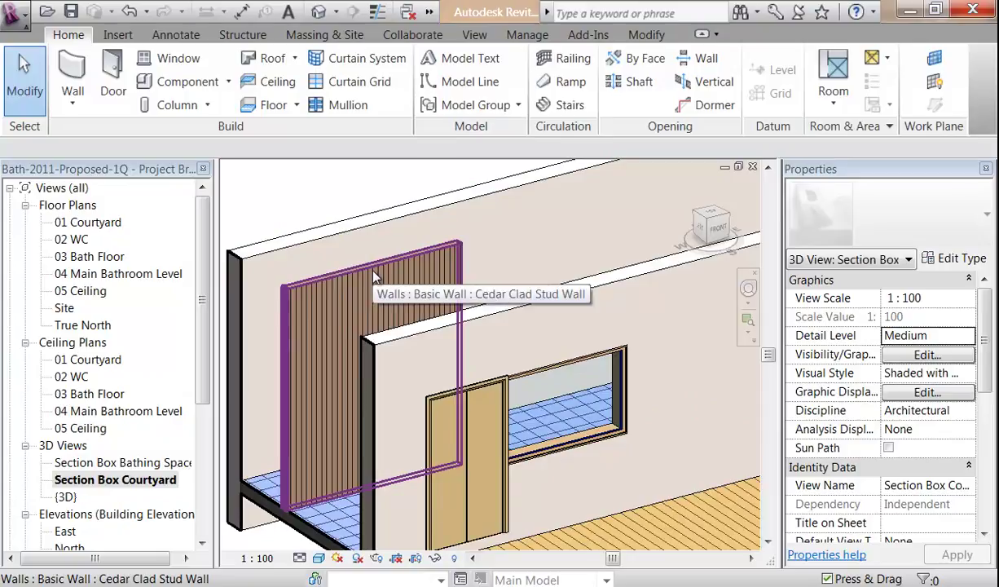
Step: In the {3D} view, paint the inner face of the bathroom's long outer wall with Wood - Cladding - Cedar
{"action": "double_click", "coordinate": [65, 497]}
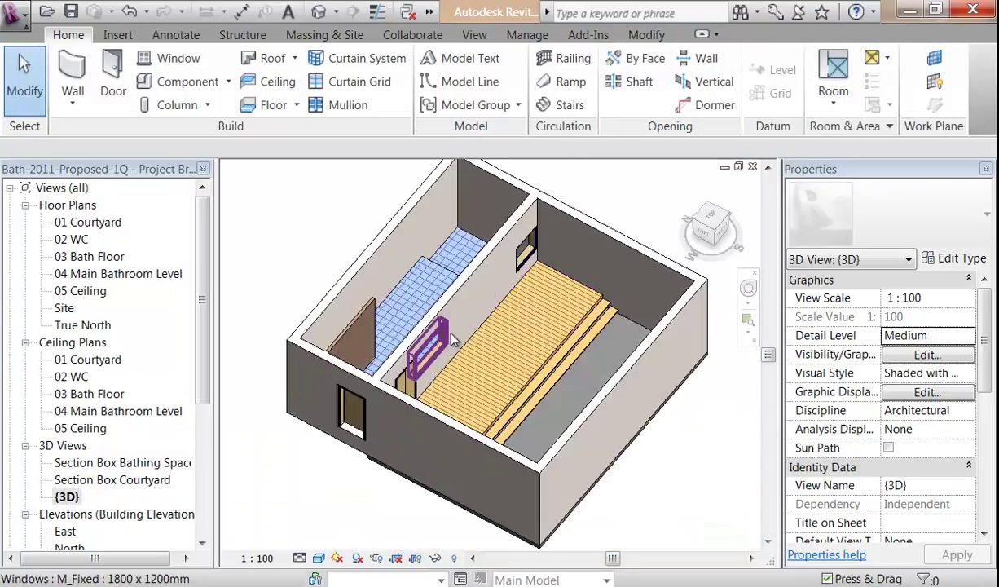
{"action": "middle_click_drag", "start_coordinate": [296, 324], "coordinate": [281, 281], "text": "shift"}
{"action": "scroll", "coordinate": [356, 298], "scroll_direction": "up", "scroll_amount": 5}
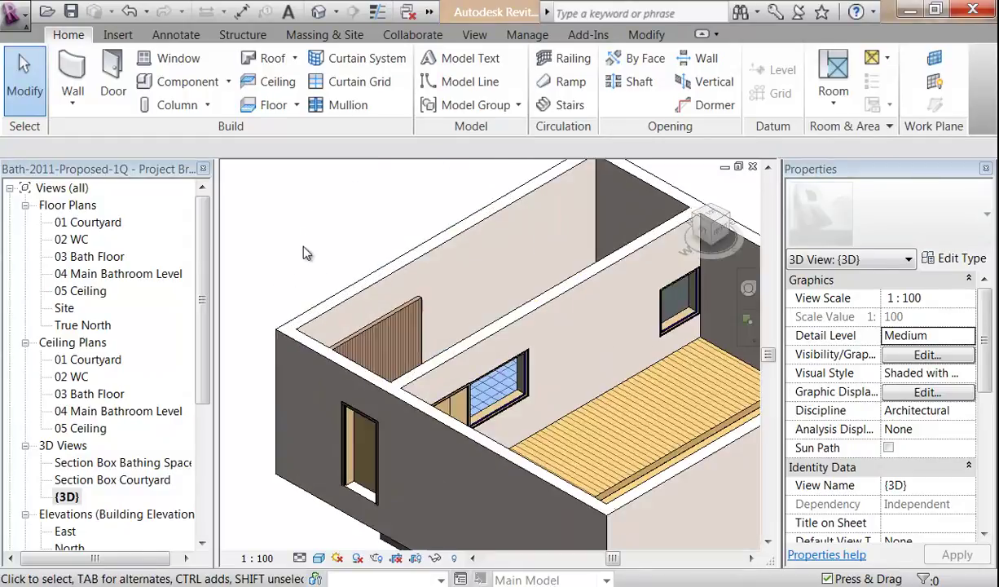
{"action": "middle_click_drag", "start_coordinate": [353, 282], "coordinate": [383, 285], "text": "shift"}
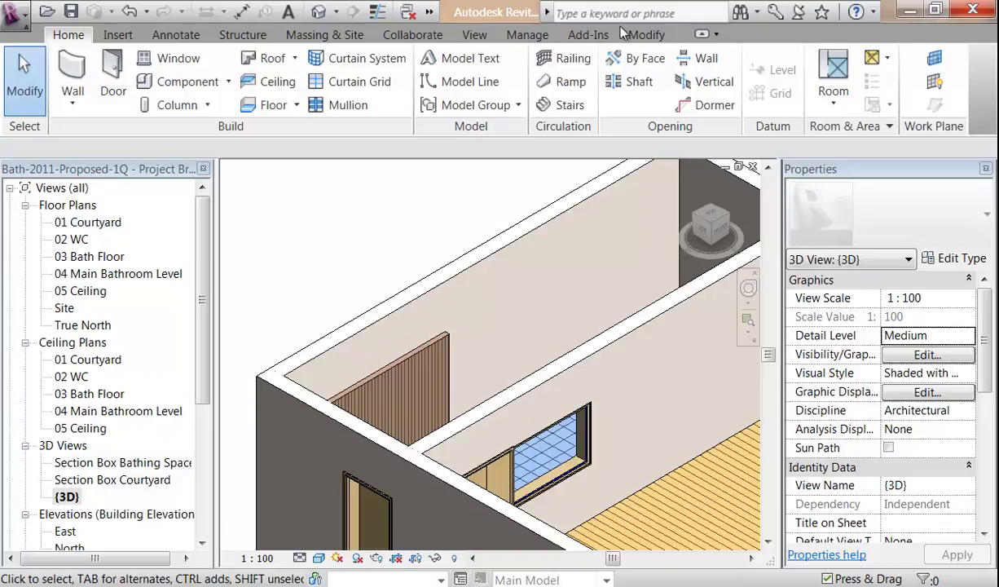
{"action": "left_click", "coordinate": [645, 36]}
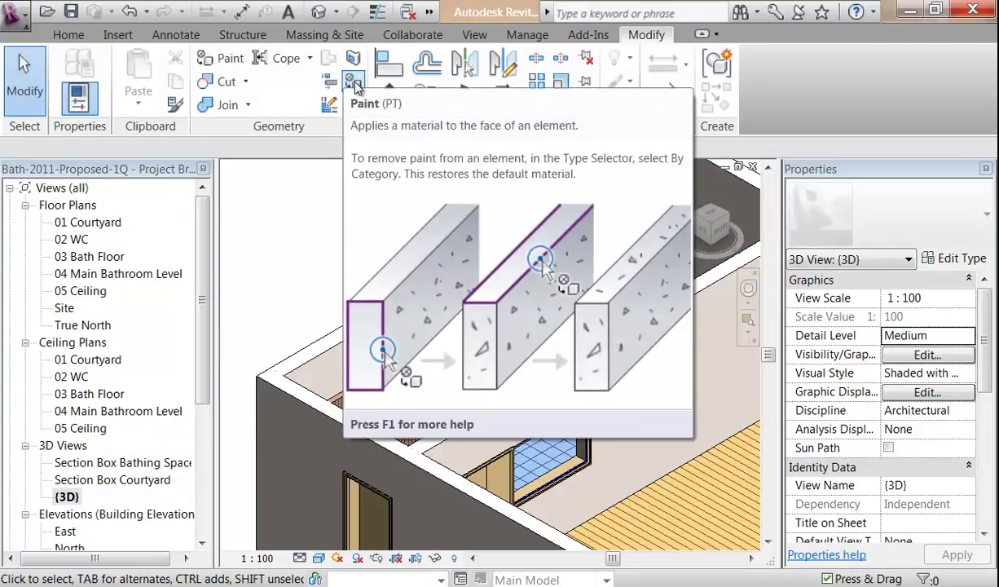
{"action": "left_click", "coordinate": [355, 84]}
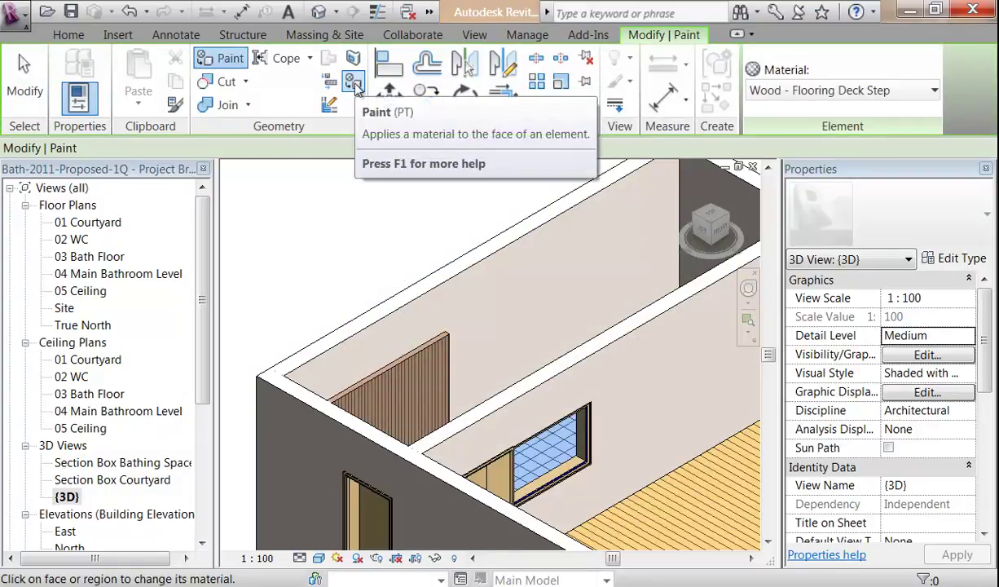
{"action": "left_click", "coordinate": [905, 96]}
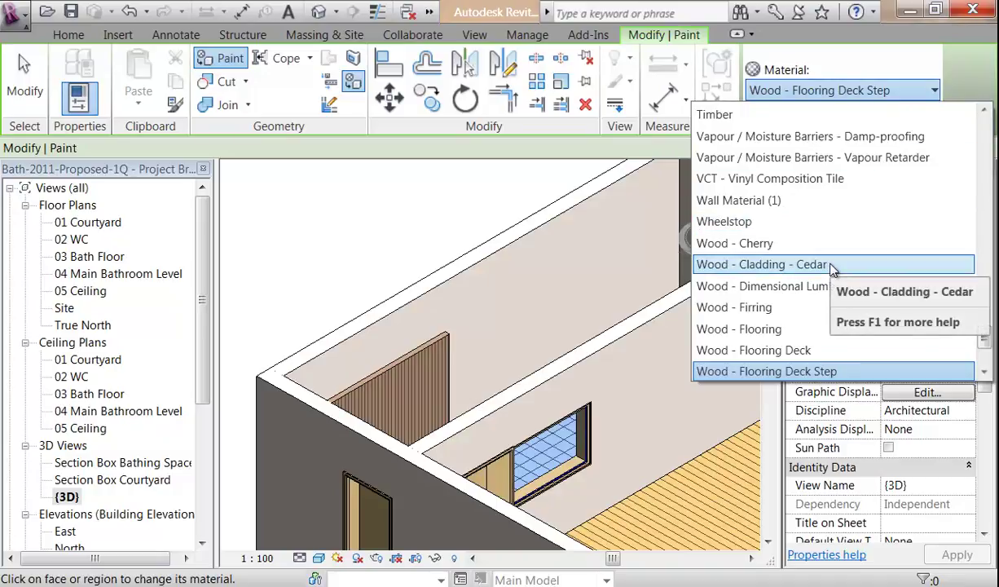
{"action": "left_click", "coordinate": [737, 266]}
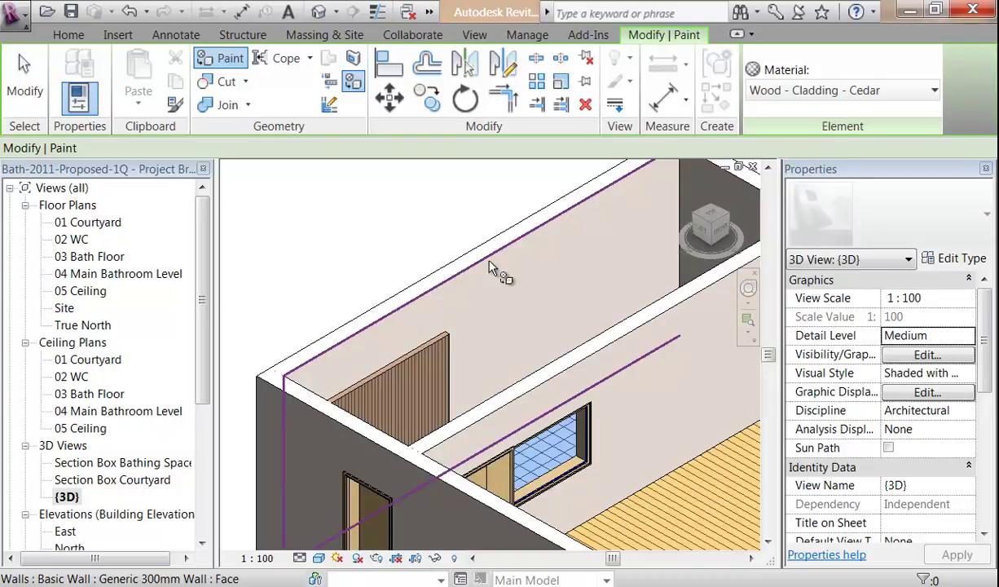
{"action": "left_click", "coordinate": [491, 269]}
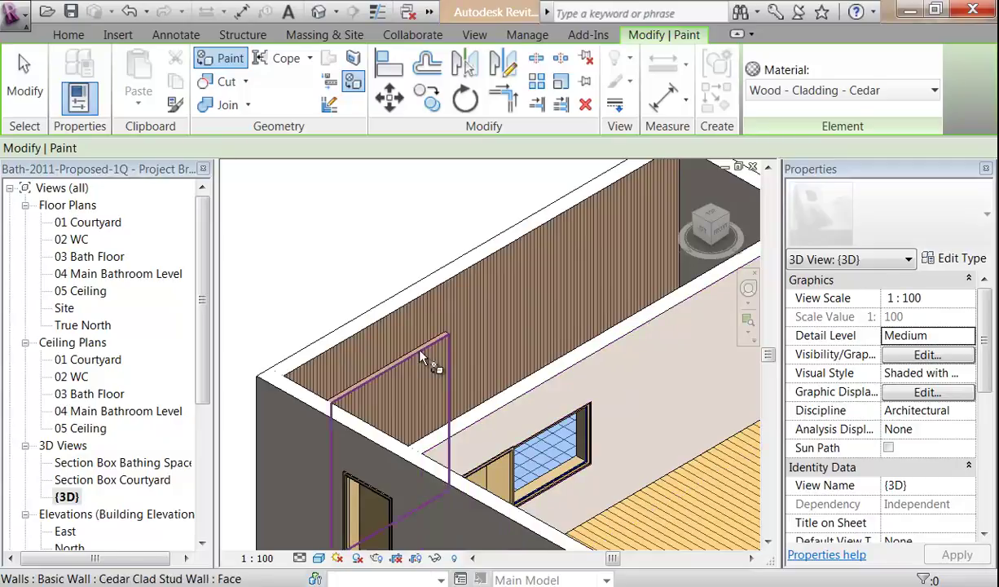
Step: Paint the bathroom-side face of the wall between the bathroom and courtyard with Wood - Cladding - Cedar
{"action": "middle_click_drag", "start_coordinate": [394, 335], "coordinate": [527, 285], "text": "shift"}
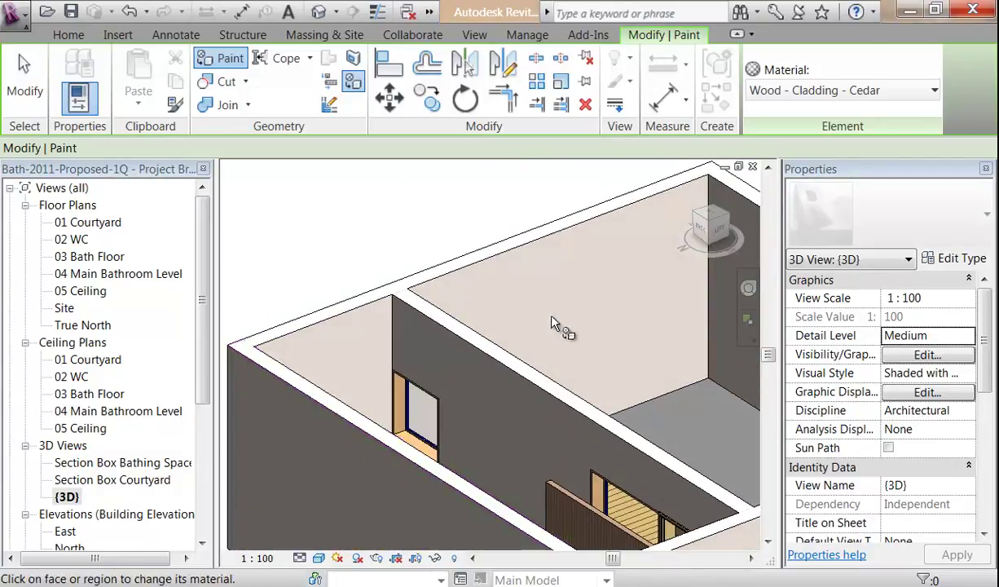
{"action": "scroll", "coordinate": [519, 320], "scroll_direction": "up", "scroll_amount": 4}
{"action": "left_click", "coordinate": [546, 314]}
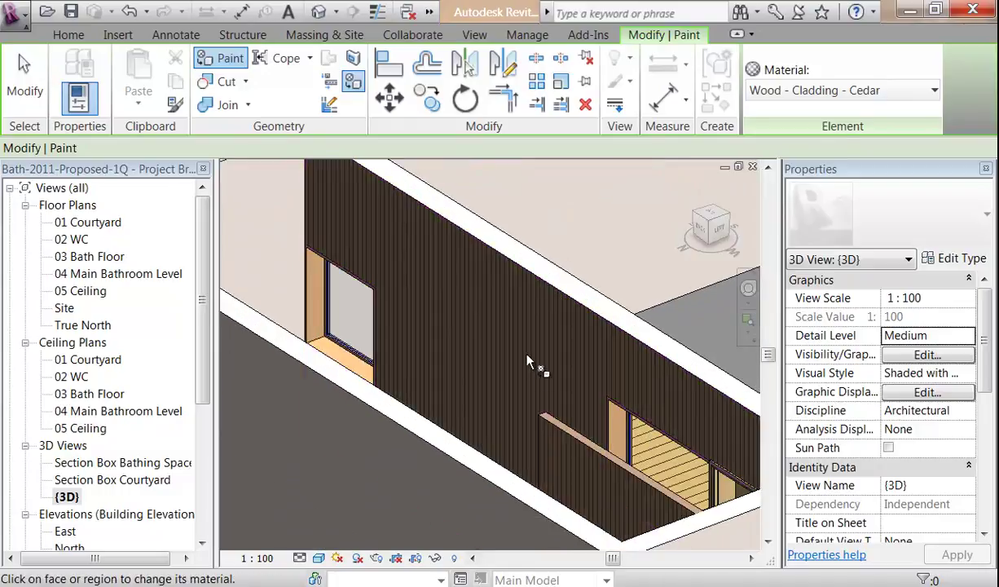
{"action": "middle_click_drag", "start_coordinate": [509, 381], "coordinate": [499, 270], "text": "shift"}
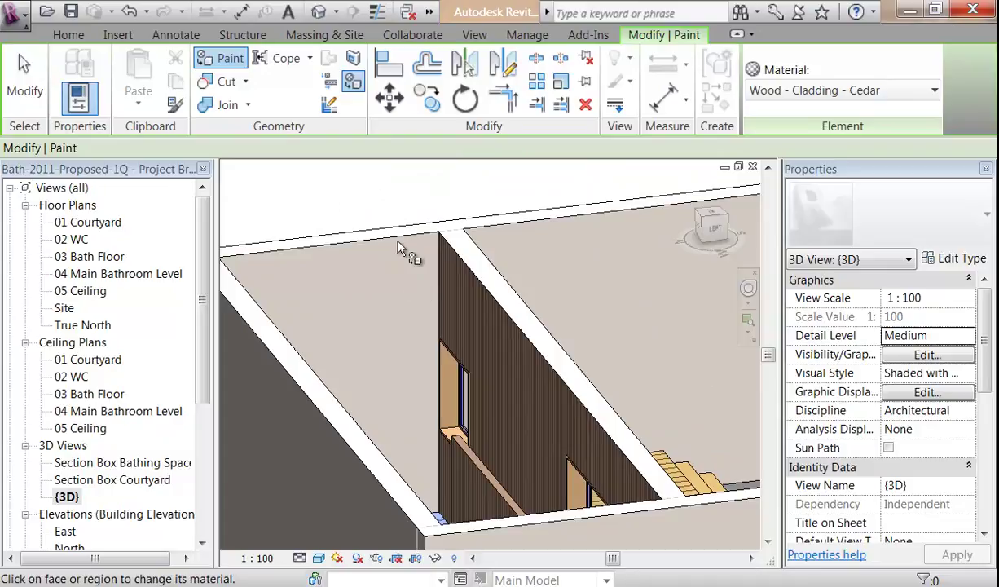
{"action": "middle_click_drag", "start_coordinate": [400, 250], "coordinate": [440, 284], "text": "shift"}
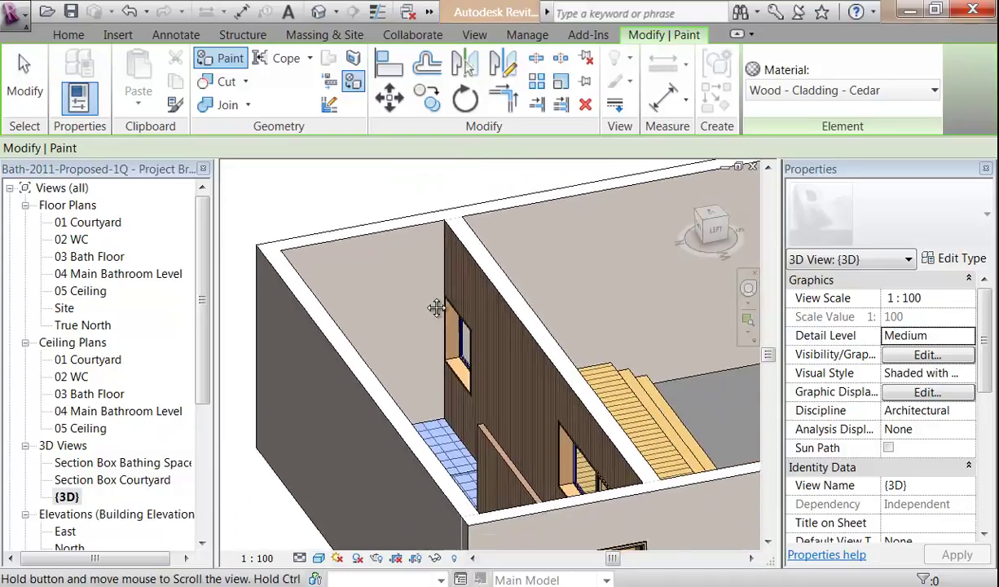
Step: Try to paint the bathroom's end wall with Wood - Cladding - Cedar, and undo that paint
{"action": "left_click", "coordinate": [365, 254]}
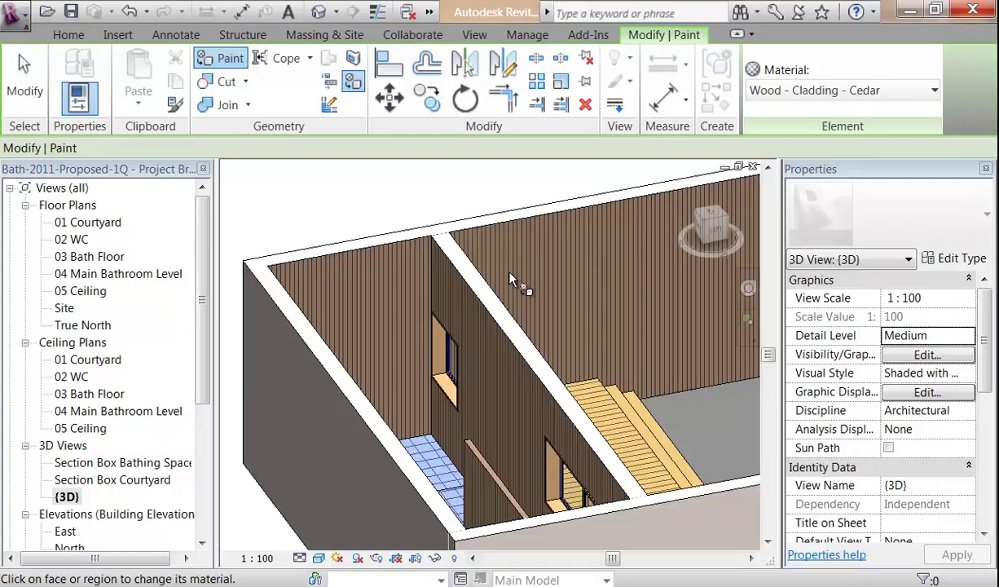
{"action": "key", "text": "ctrl+z"}
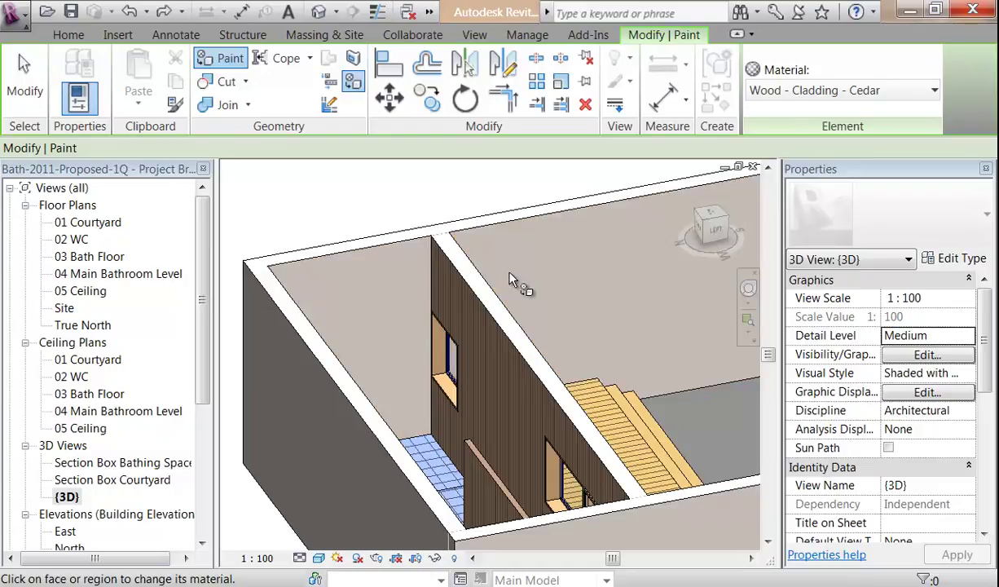
Step: Split the end wall at its junction with the bathroom–courtyard wall and paint its bathroom-side face with Wood - Cladding - Cedar
{"action": "scroll", "coordinate": [355, 211], "scroll_direction": "up", "scroll_amount": 1}
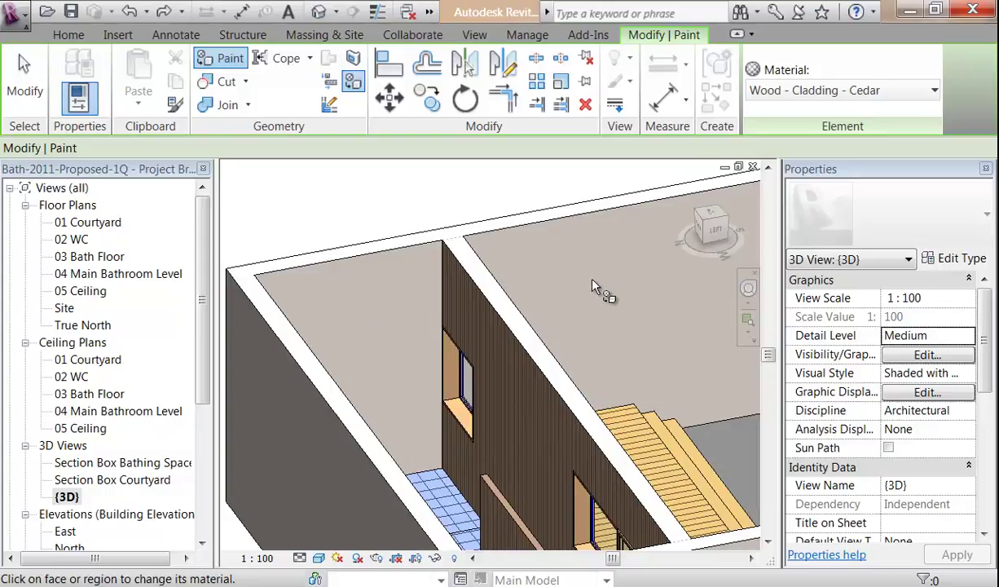
{"action": "left_click", "coordinate": [538, 59]}
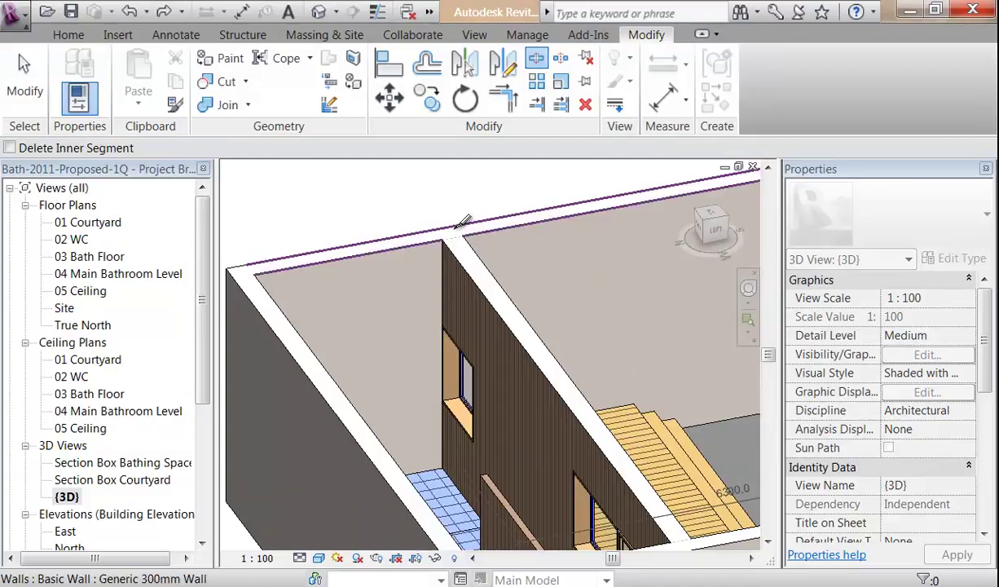
{"action": "left_click", "coordinate": [450, 223]}
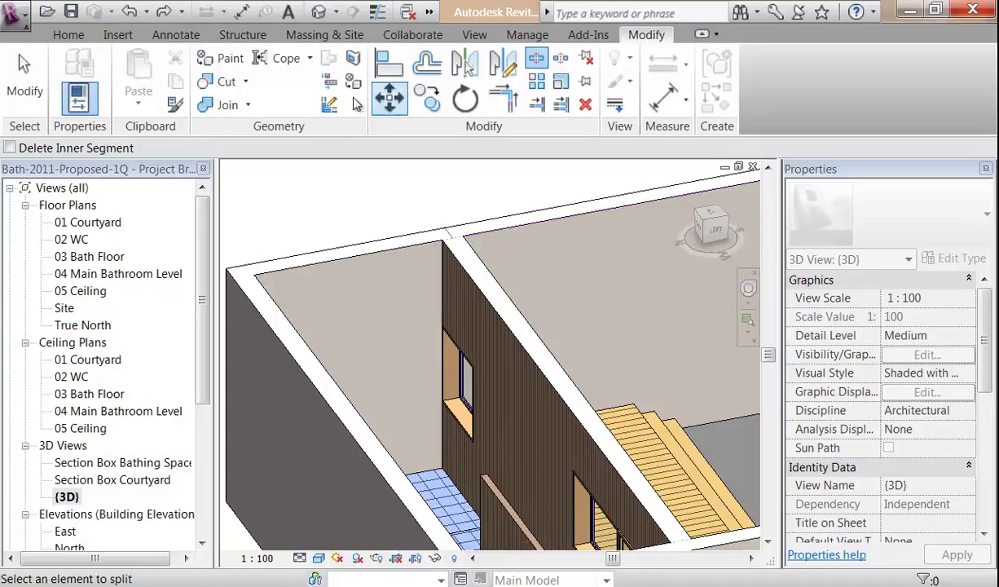
{"action": "left_click", "coordinate": [352, 81]}
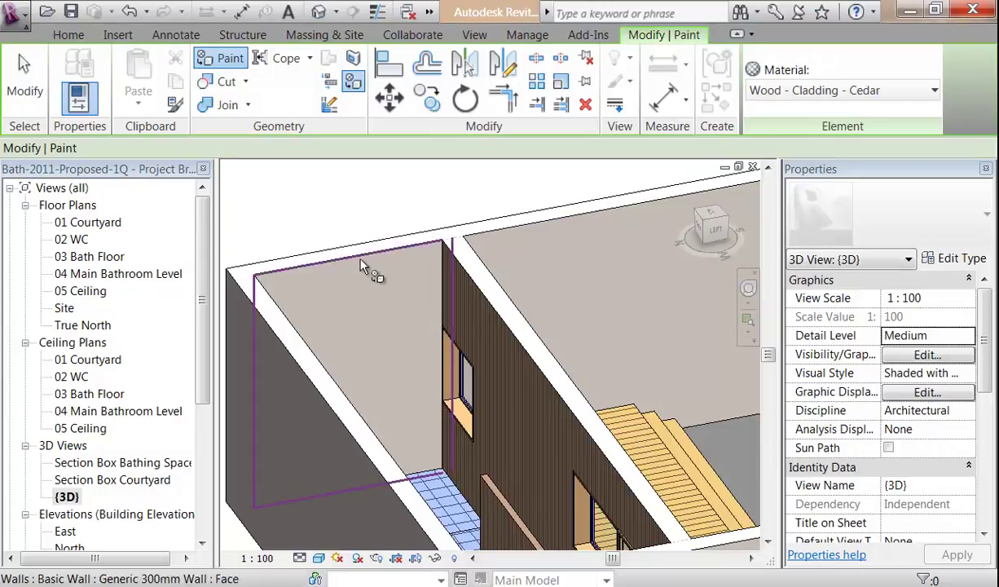
{"action": "left_click", "coordinate": [371, 268]}
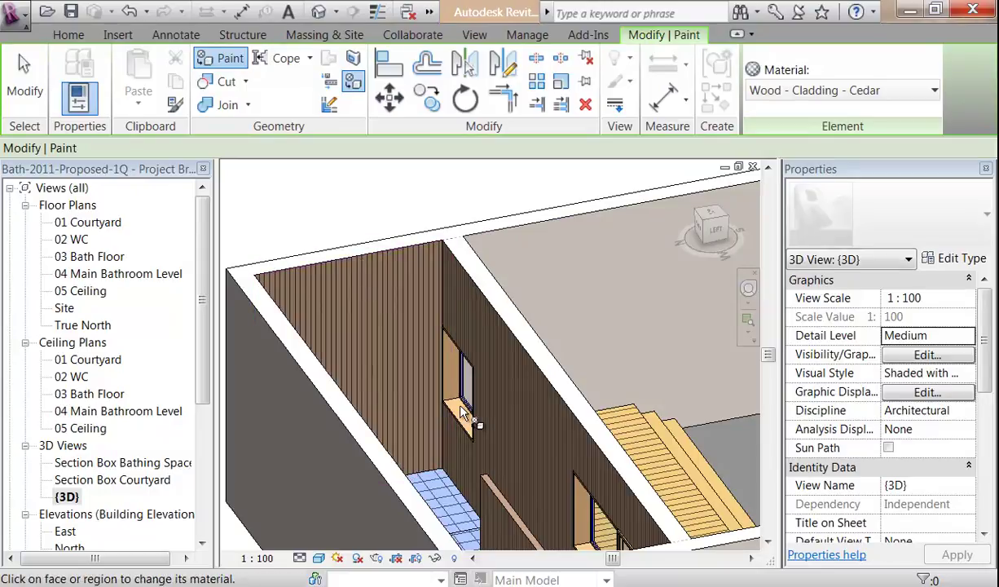
Step: Split the opposite end wall, beside the stud wall, at the bathroom–courtyard wall junction and paint its bathroom portion with Wood - Cladding - Cedar
{"action": "middle_click_drag", "start_coordinate": [477, 411], "coordinate": [533, 364], "text": "shift"}
{"action": "middle_click_drag", "start_coordinate": [597, 336], "coordinate": [435, 406]}
{"action": "middle_click_drag", "start_coordinate": [475, 278], "coordinate": [384, 319]}
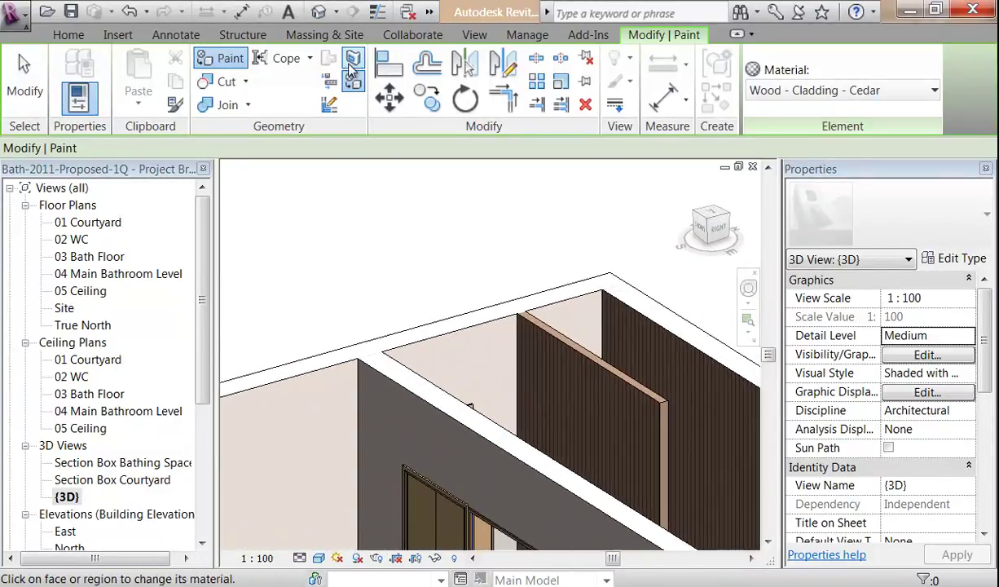
{"action": "left_click", "coordinate": [535, 61]}
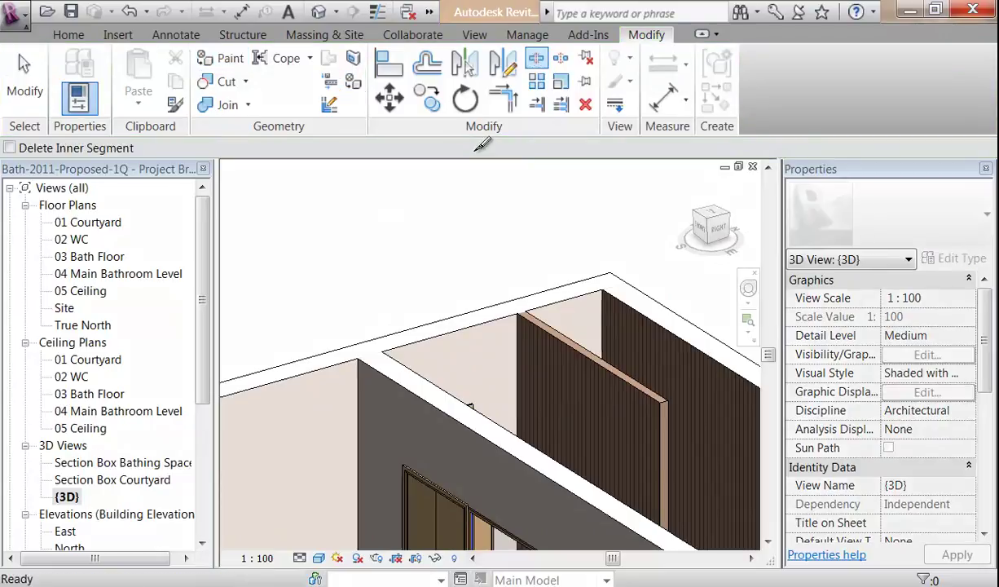
{"action": "left_click", "coordinate": [362, 343]}
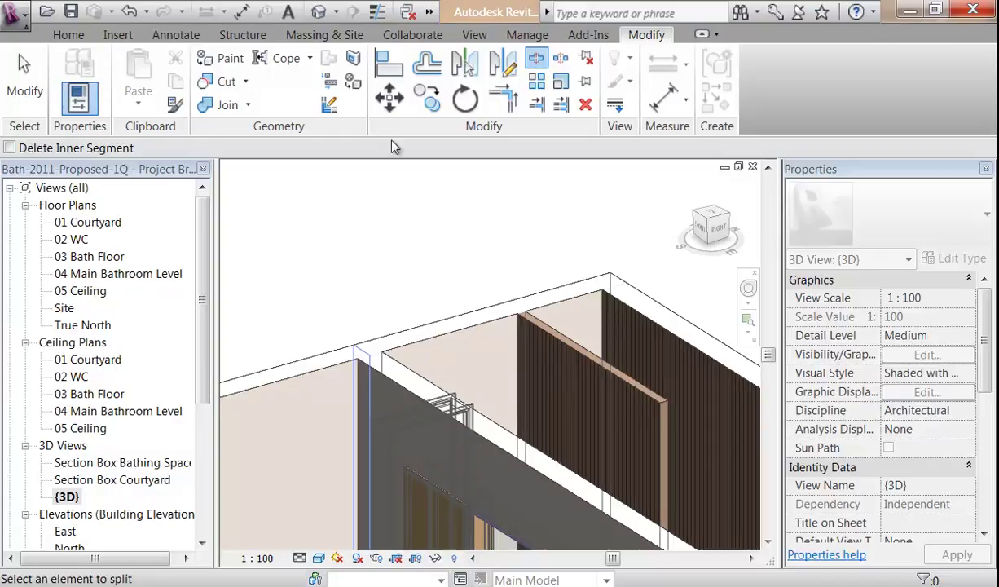
{"action": "left_click", "coordinate": [353, 80]}
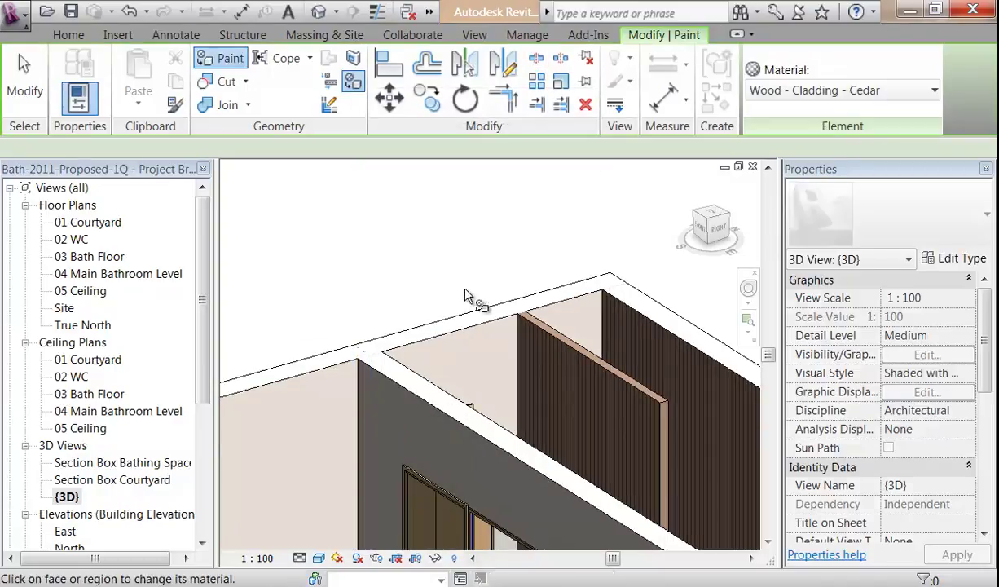
{"action": "left_click", "coordinate": [448, 337]}
Step: Examine the cedar-painted bathroom walls and the adjoining courtyard from several angles
{"action": "scroll", "coordinate": [367, 243], "scroll_direction": "down", "scroll_amount": 1}
{"action": "middle_click_drag", "start_coordinate": [403, 307], "coordinate": [399, 387], "text": "shift"}
{"action": "middle_click_drag", "start_coordinate": [501, 377], "coordinate": [333, 338], "text": "shift"}
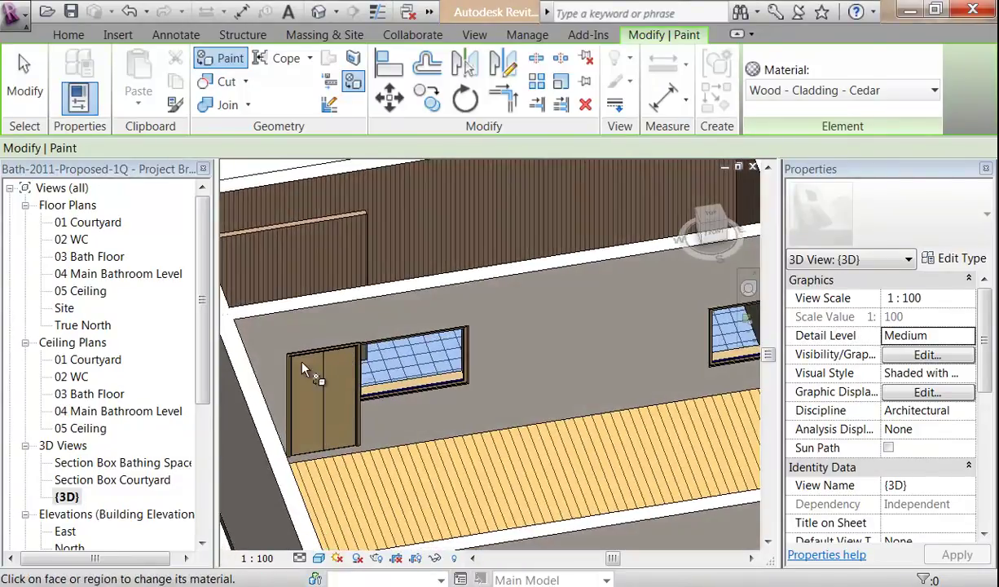
{"action": "middle_click_drag", "start_coordinate": [493, 299], "coordinate": [377, 302], "text": "shift"}
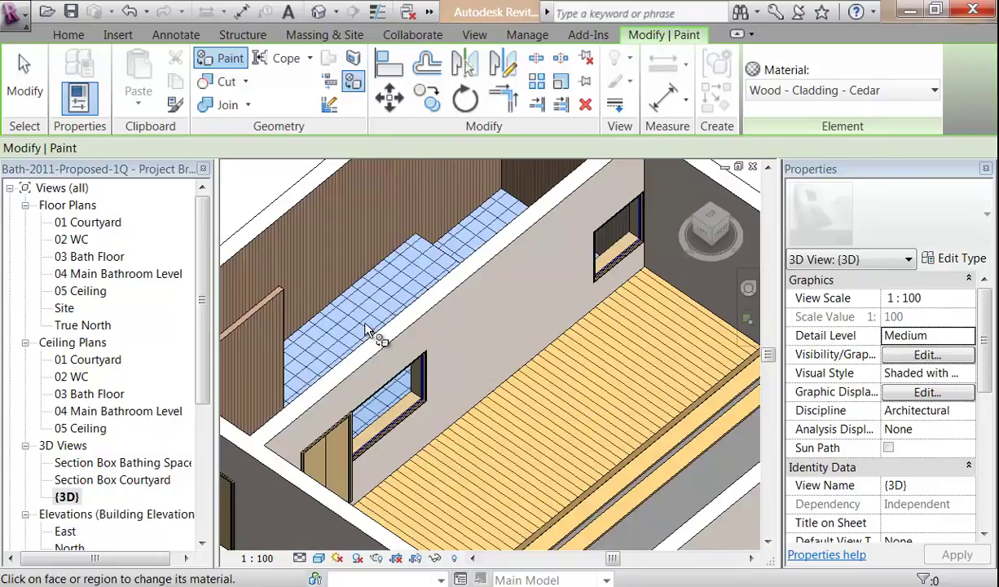
{"action": "middle_click_drag", "start_coordinate": [375, 335], "coordinate": [473, 343], "text": "shift"}
{"action": "scroll", "coordinate": [403, 295], "scroll_direction": "down", "scroll_amount": 1}
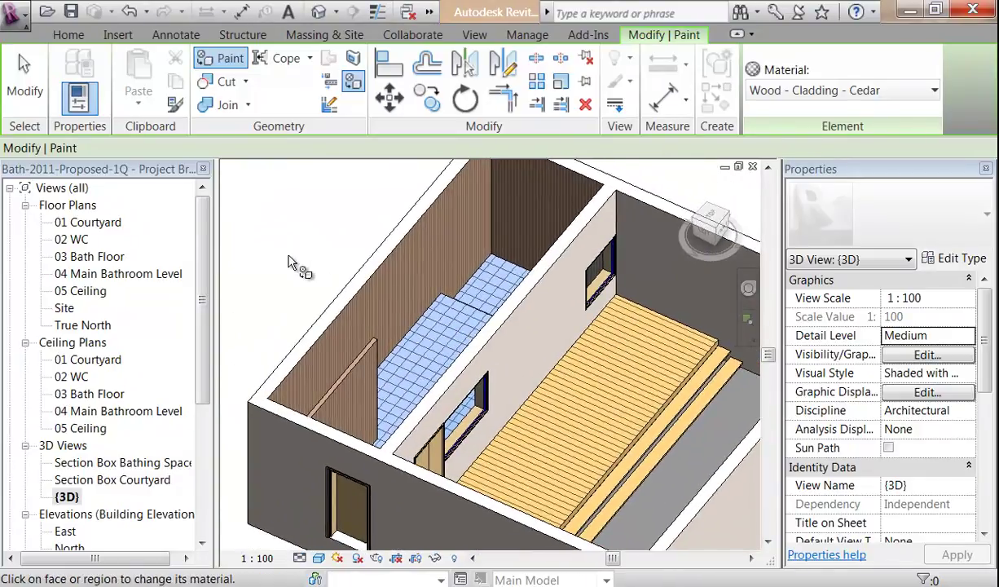